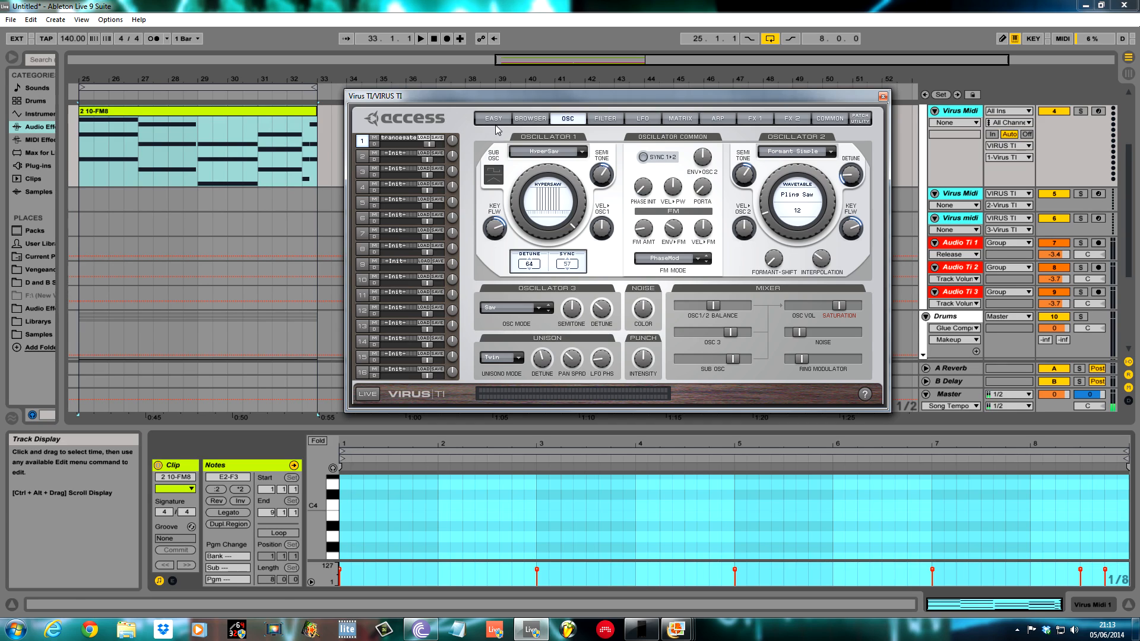
- Open the 10-FM8 clip in the piano roll, enlarge the note editor and examine the chord progression
left_click(276, 111)
double_click(277, 110)
left_click_drag(483, 92, 0, 178)
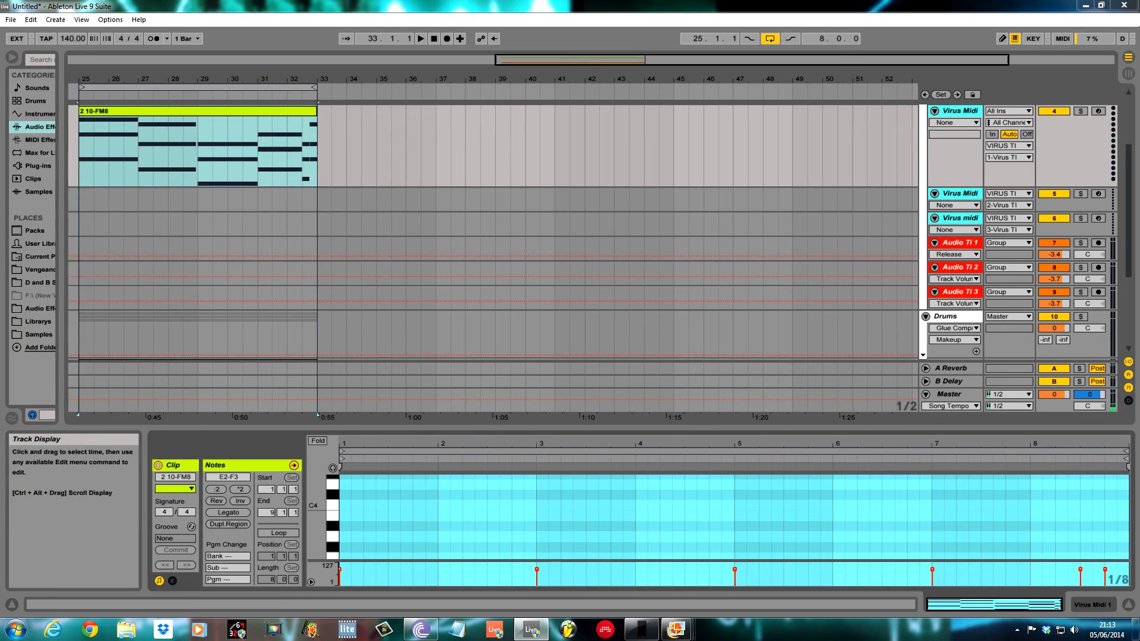
left_click_drag(441, 428, 466, 125)
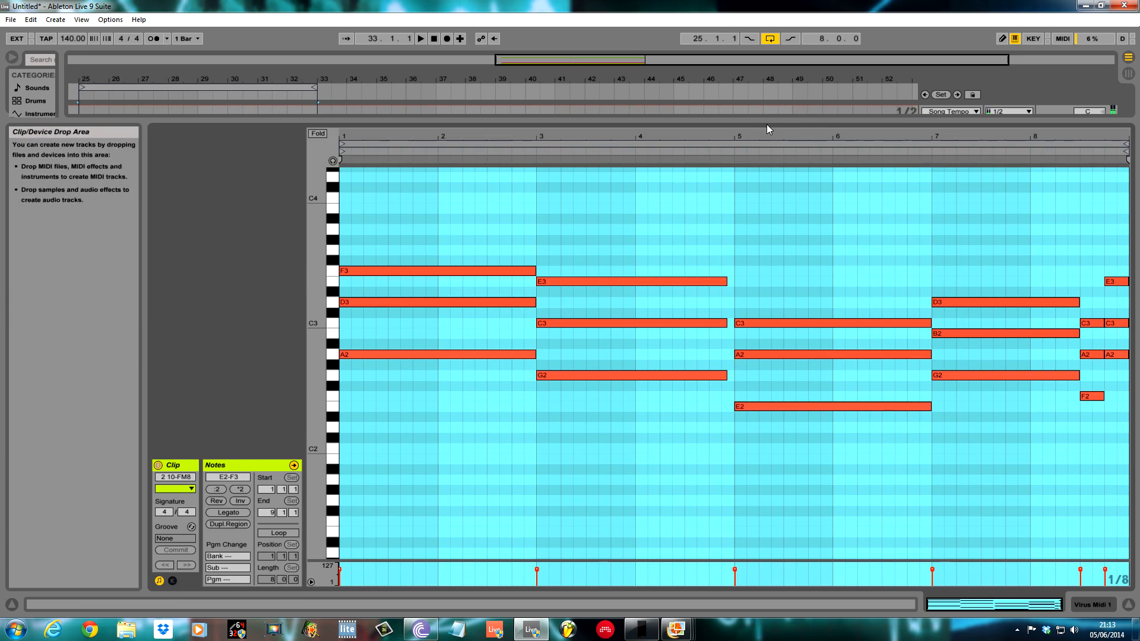
left_click_drag(768, 119, 765, 282)
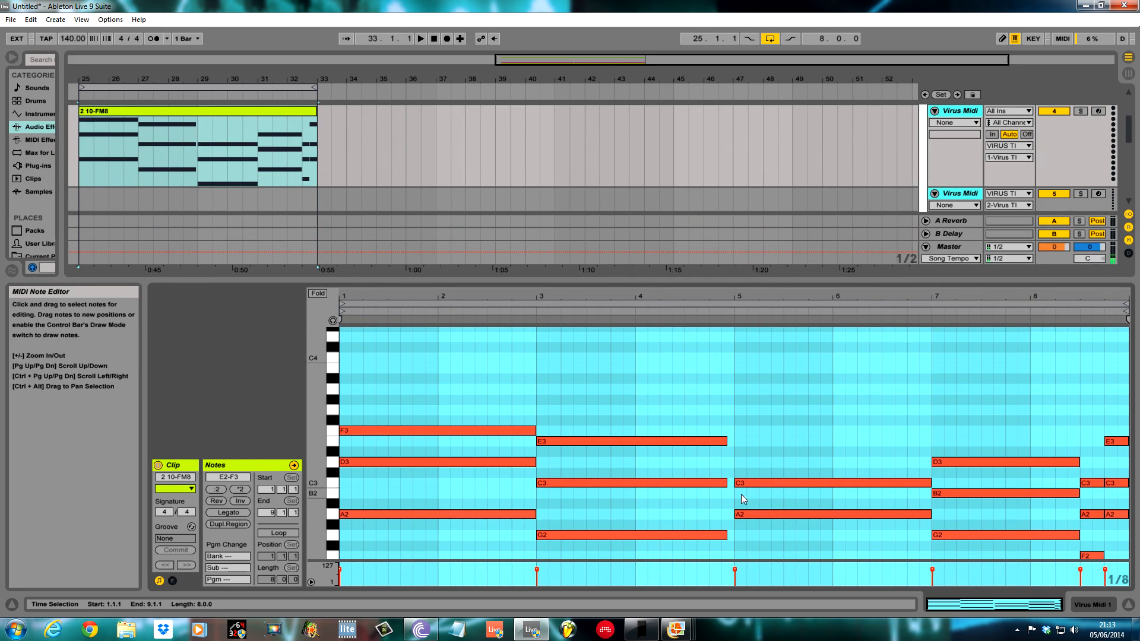
left_click_drag(608, 276, 609, 301)
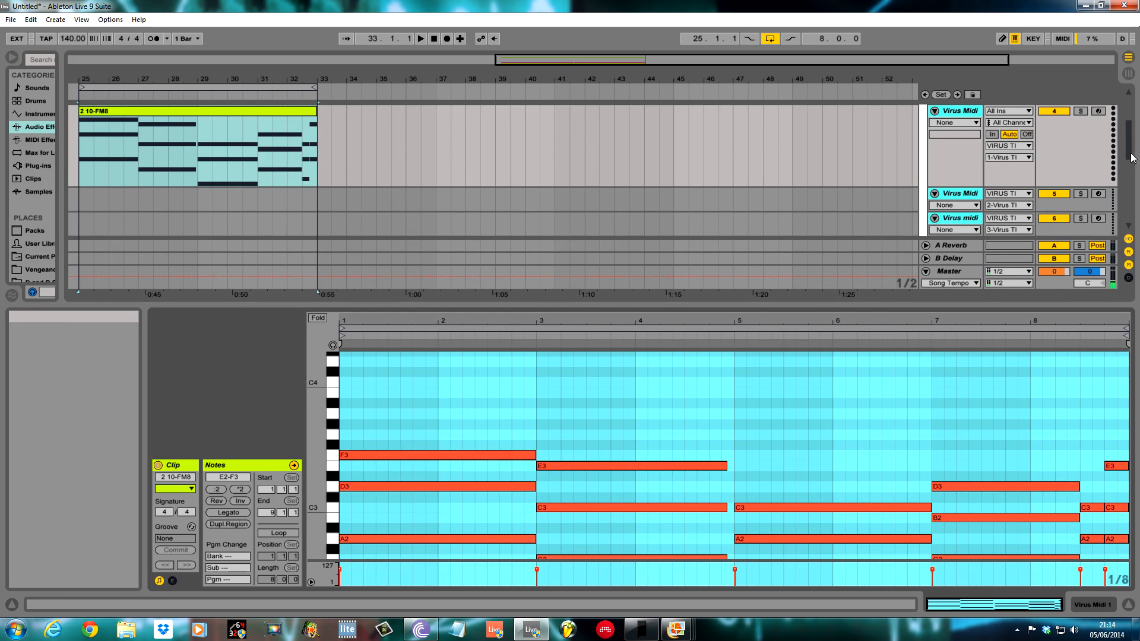
- Open the Virus TI plug-in from the VIRUS TI track and show its arpeggiator page
left_click_drag(1130, 155, 1129, 117)
double_click(977, 195)
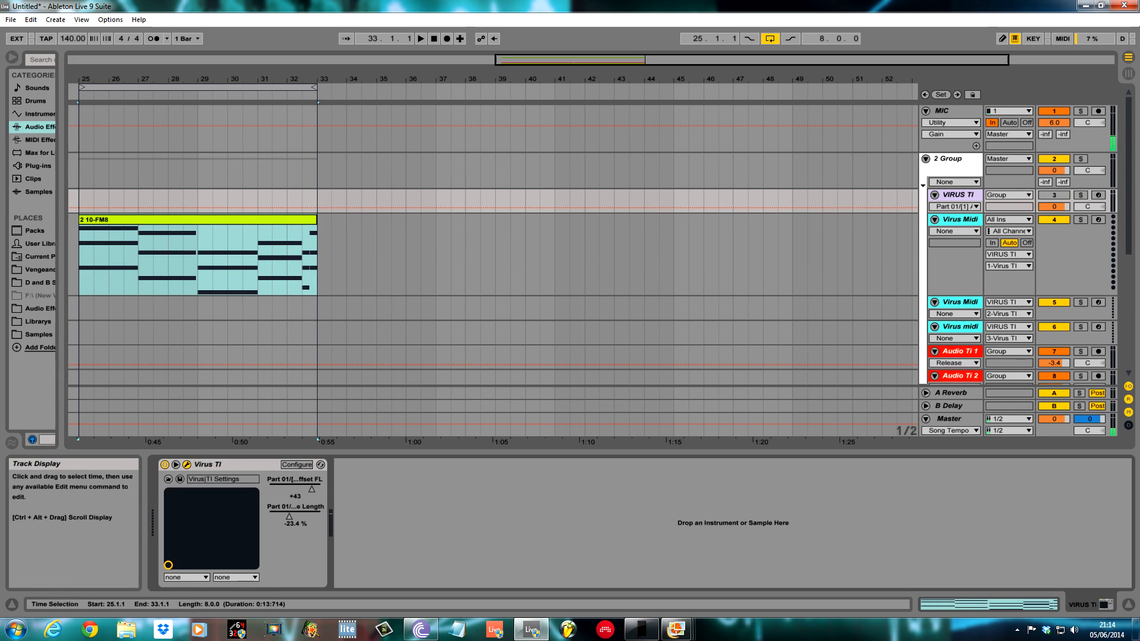
left_click_drag(347, 141, 597, 128)
left_click(710, 151)
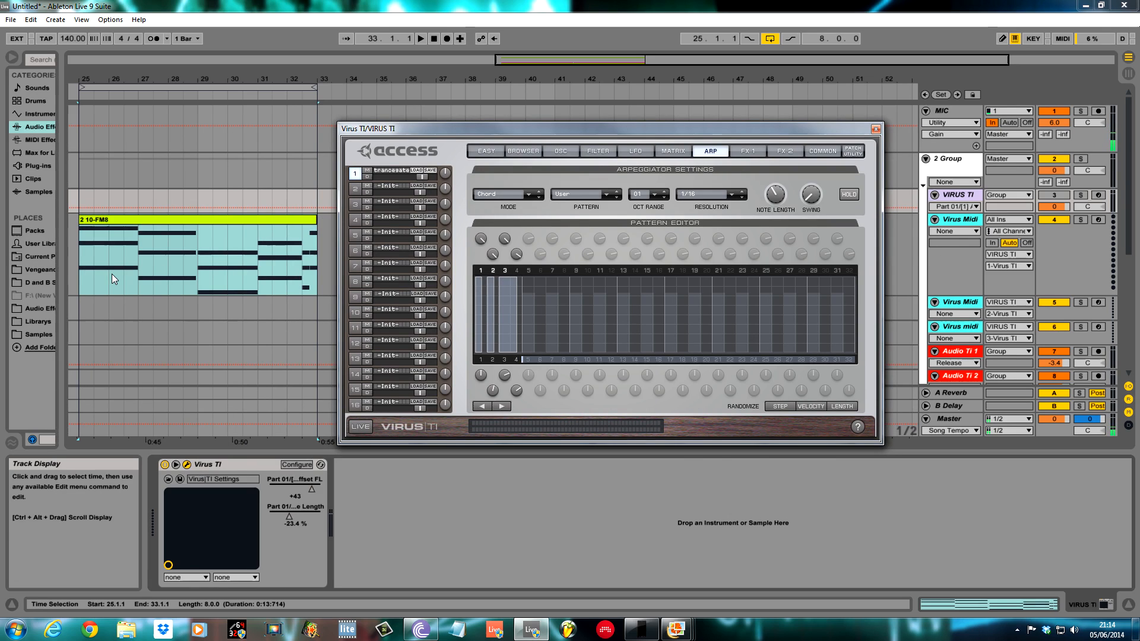
- Solo the Virus Midi track that holds the clip together with Audio Ti 1, and play the clip from bar 25
left_click(1081, 220)
left_click(1081, 353)
left_click(84, 250)
key("space")
key("space")
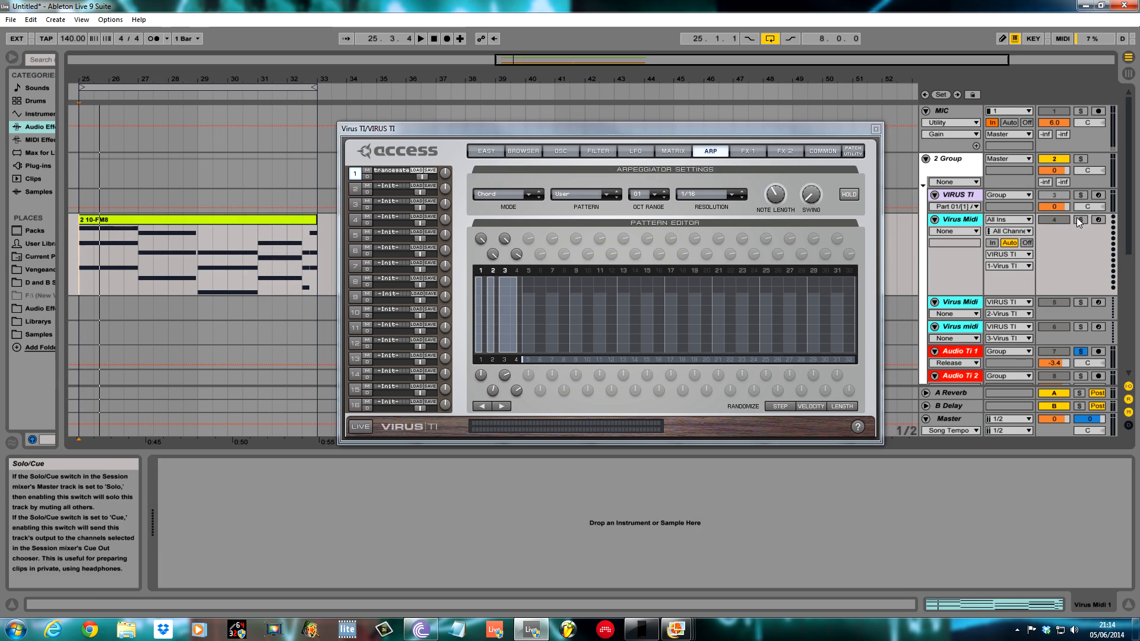
left_click(1079, 221)
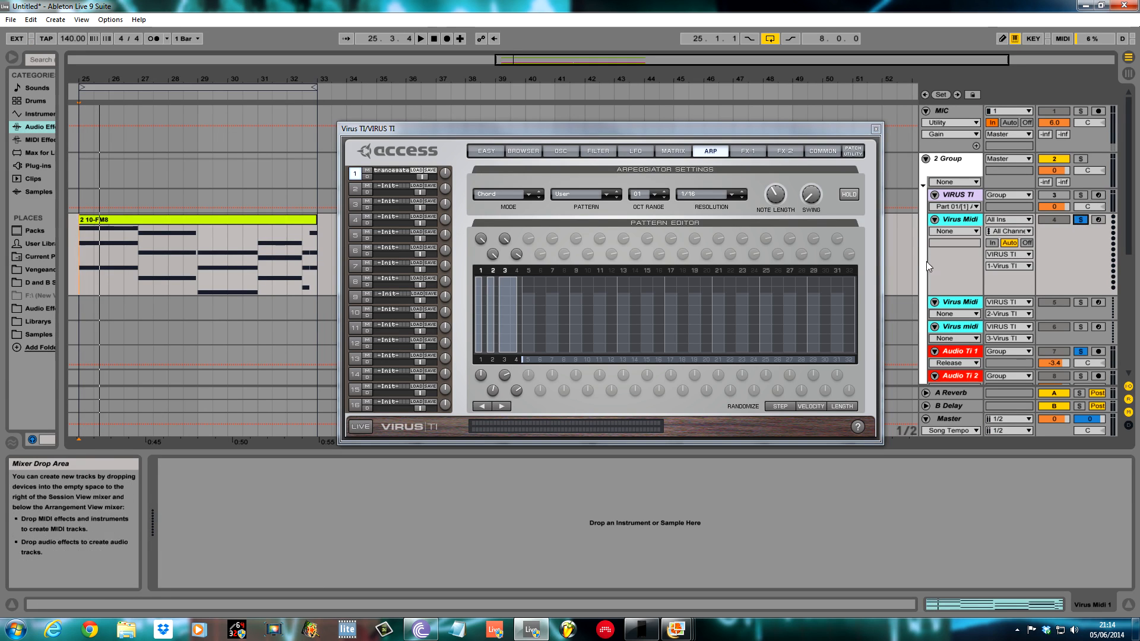
key("space")
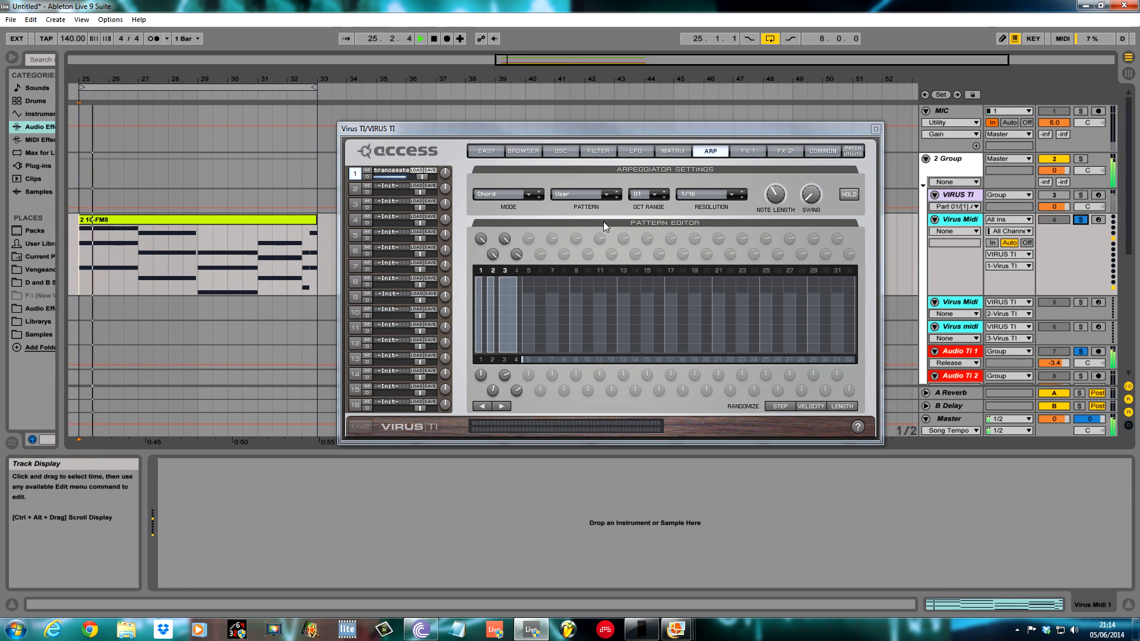
- Try out the arpeggiator's note length and the third step of its user pattern while the clip plays
left_click(780, 198)
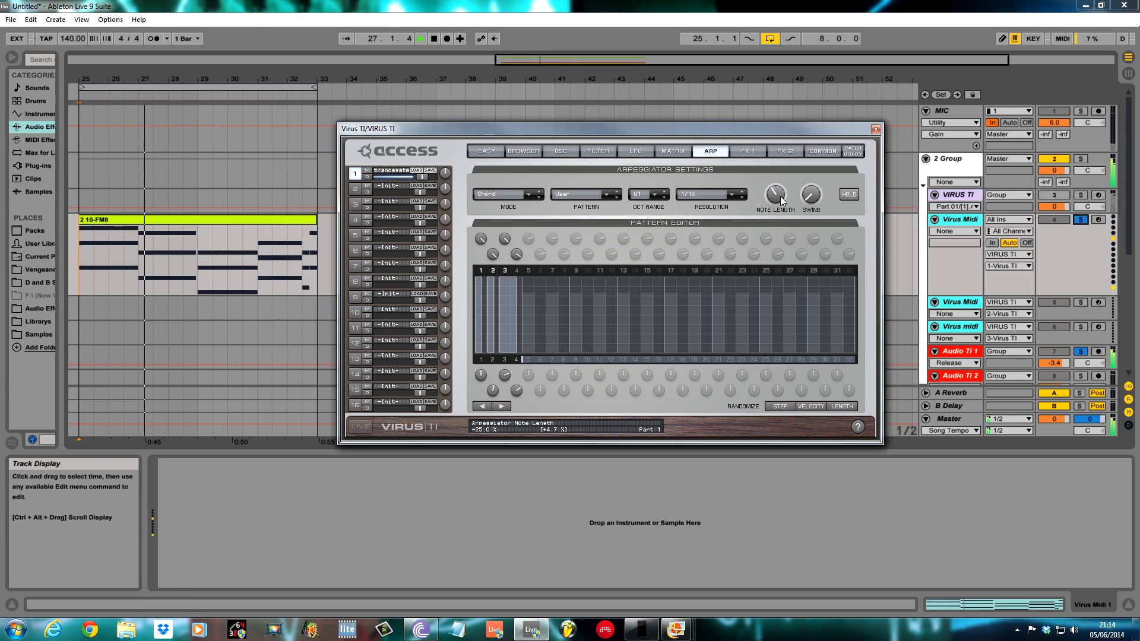
left_click_drag(781, 195, 786, 197)
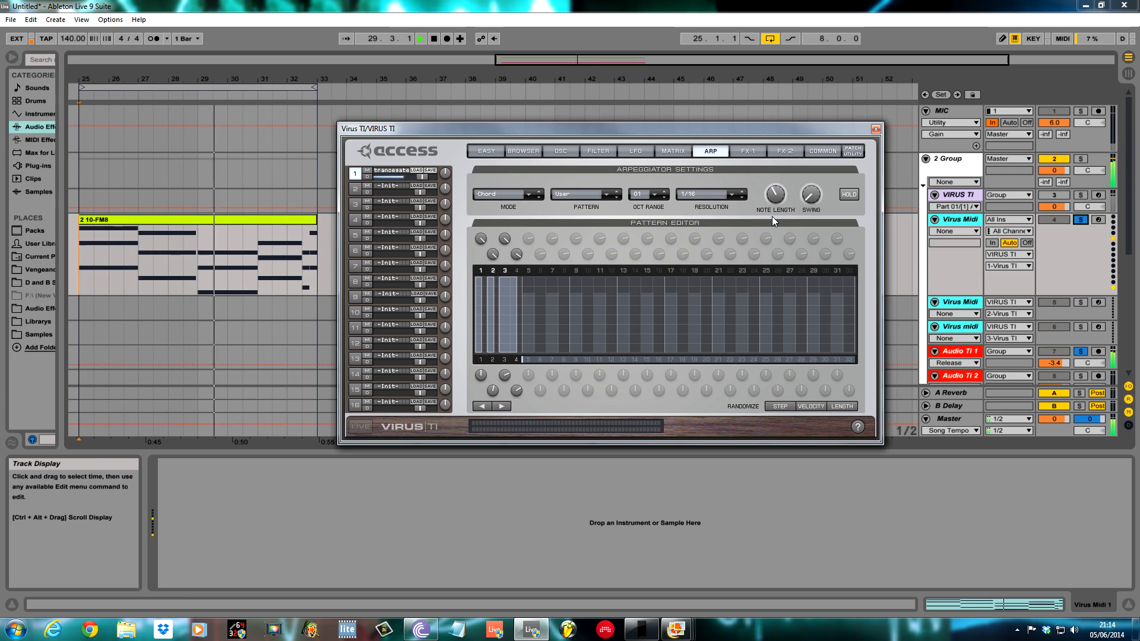
left_click_drag(514, 290, 510, 290)
left_click(518, 272)
left_click(518, 271)
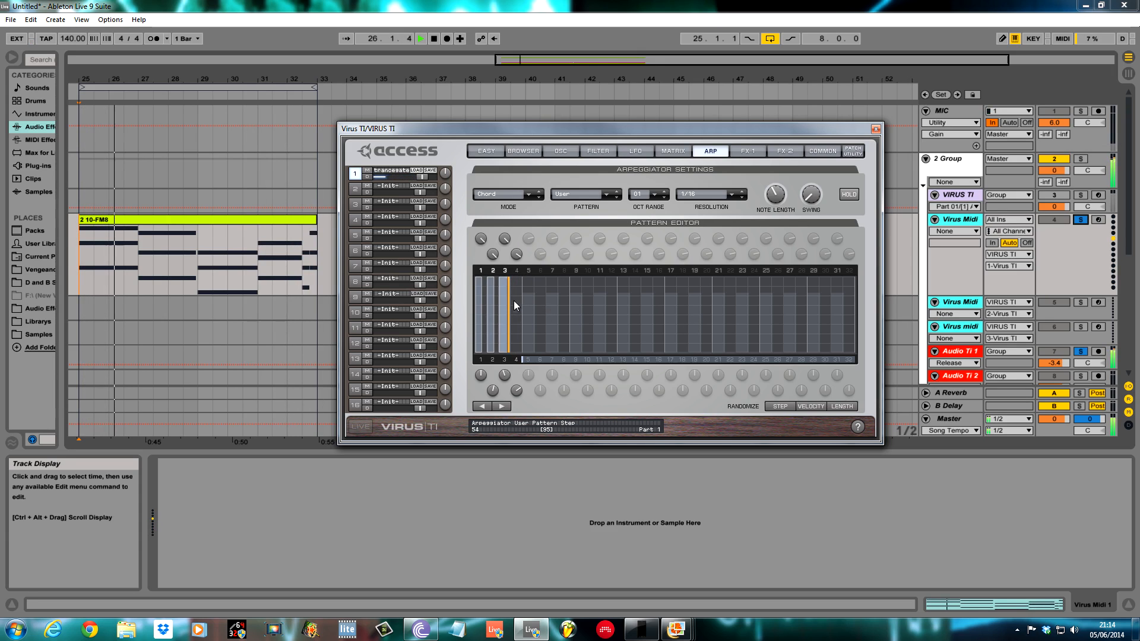
- Check the oscillator page, raise the arpeggiator's note length to about +14.1 %, and stop playback
left_click(598, 151)
left_click(561, 152)
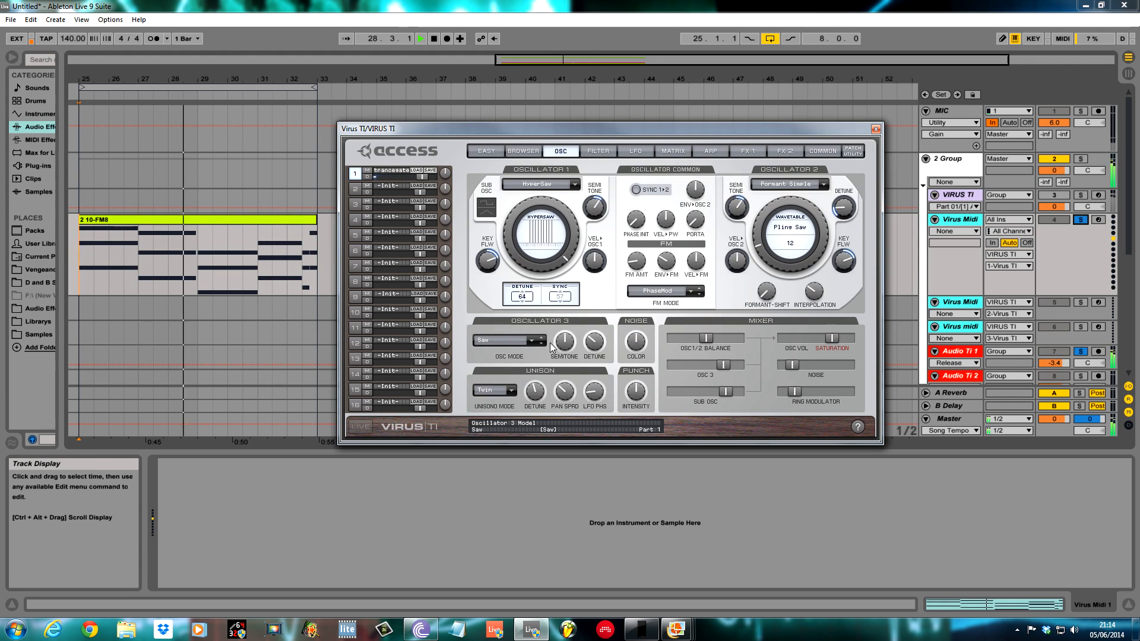
left_click(710, 151)
left_click_drag(781, 200, 789, 113)
key("space")
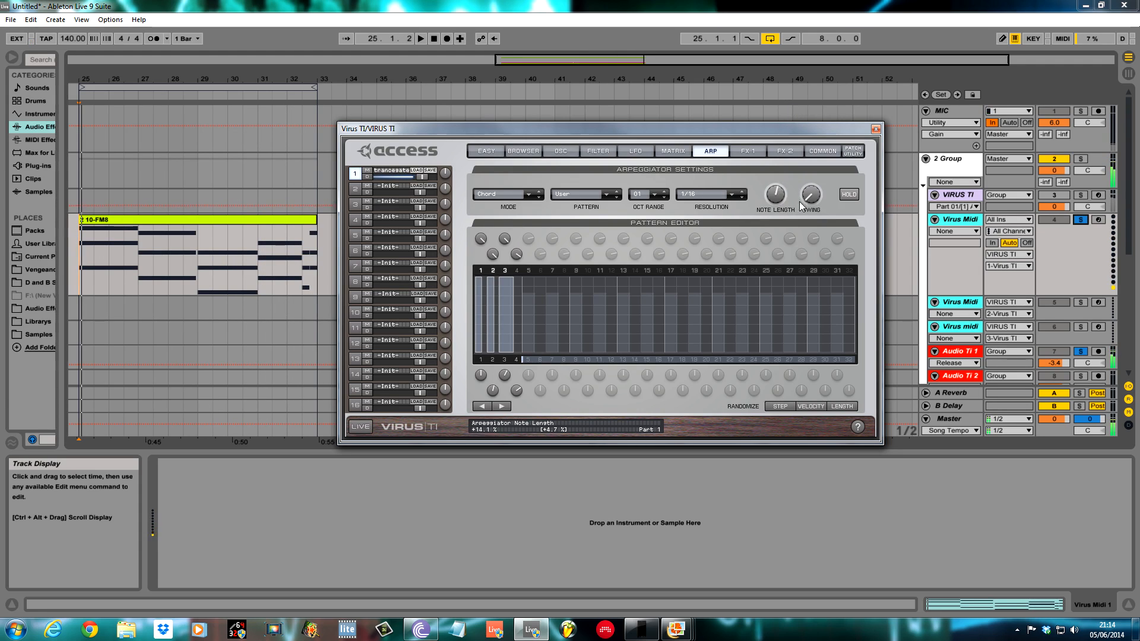
- Turn off the track solos and replace the trancegate patch in part 1 with the -Init- patch
left_click(1078, 219)
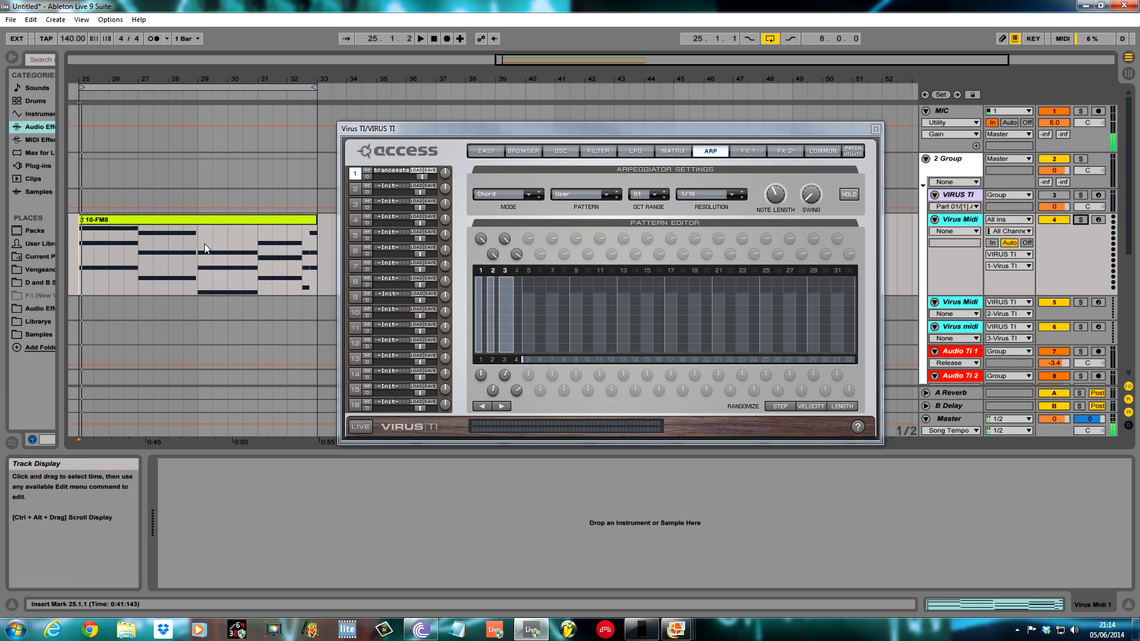
mouse_move(767, 199)
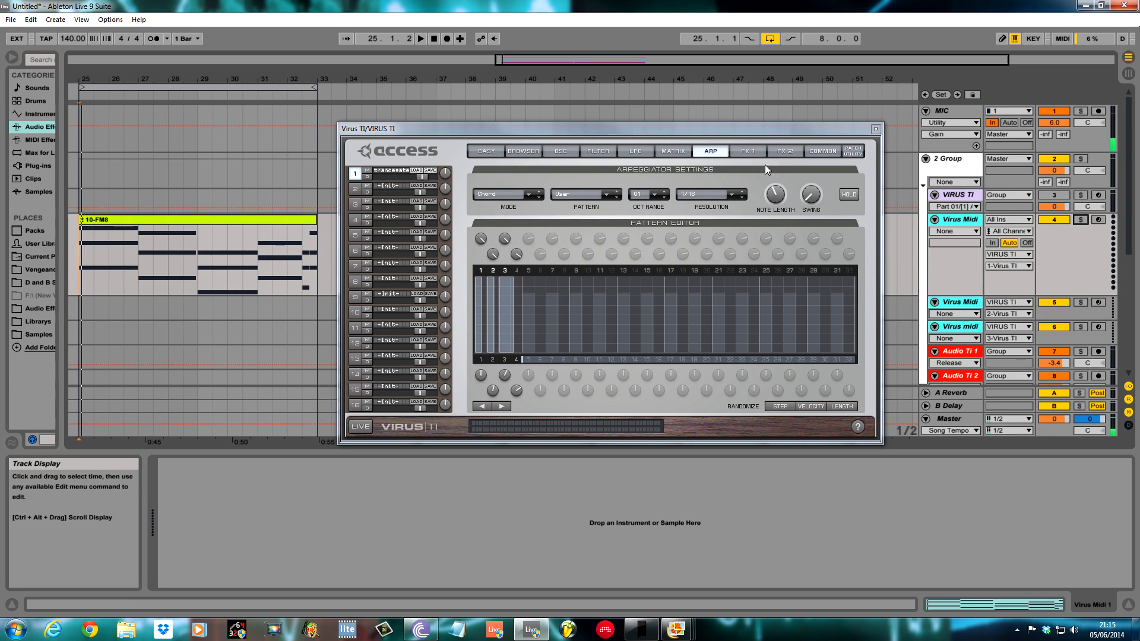
left_click(778, 196)
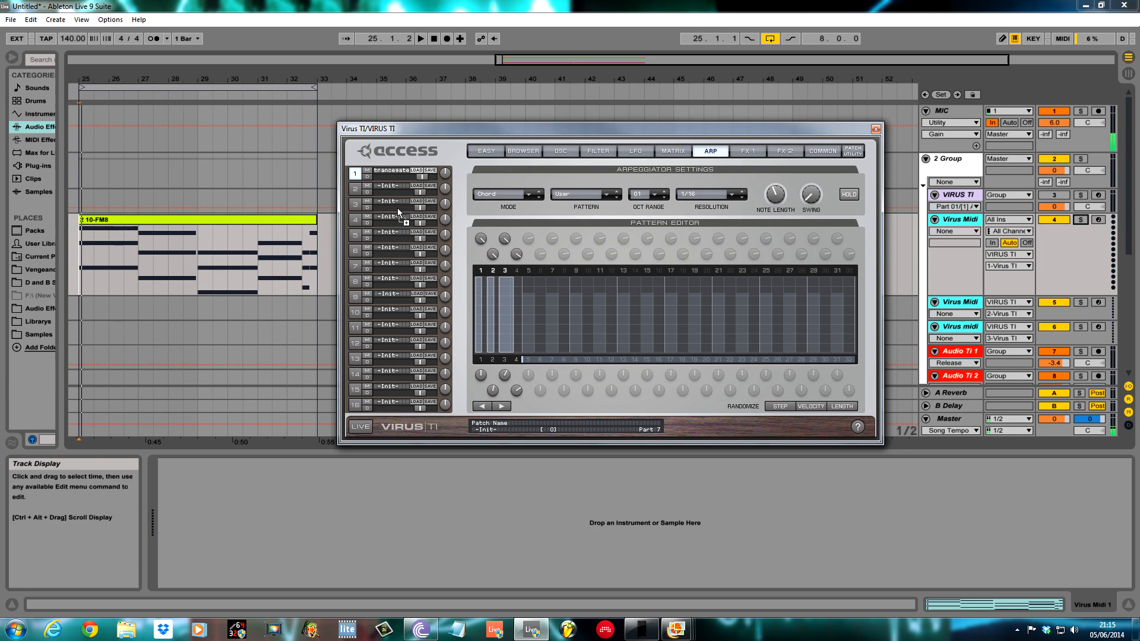
left_click_drag(400, 169, 400, 171)
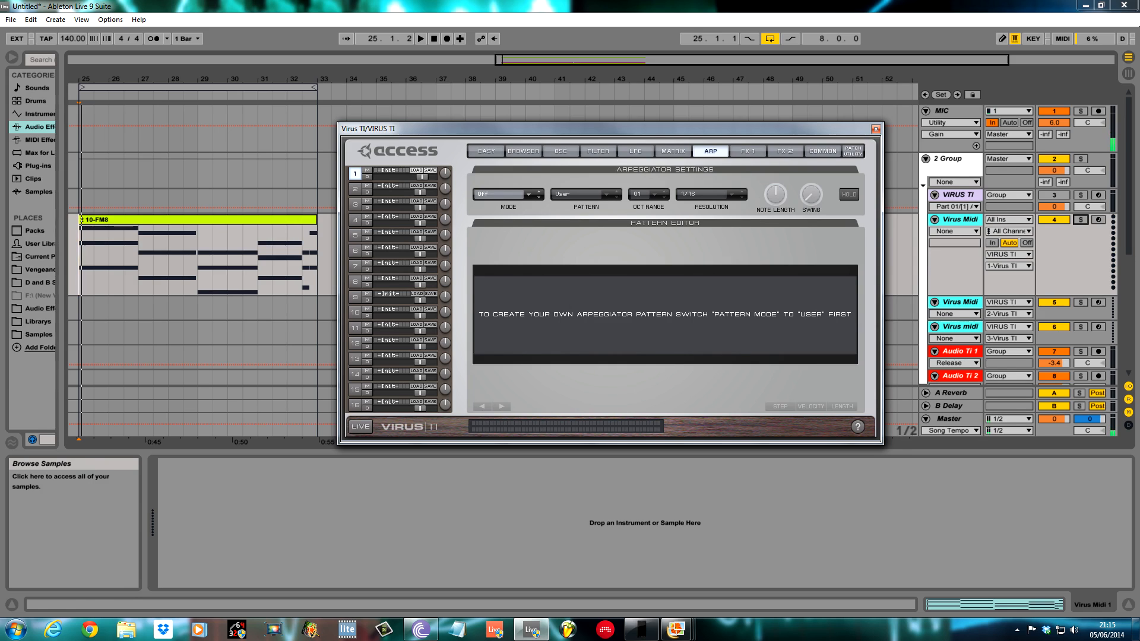
- Set oscillator 1 to the HyperSaw model with increased density, a detune of 63 and a raised semitone
left_click(560, 151)
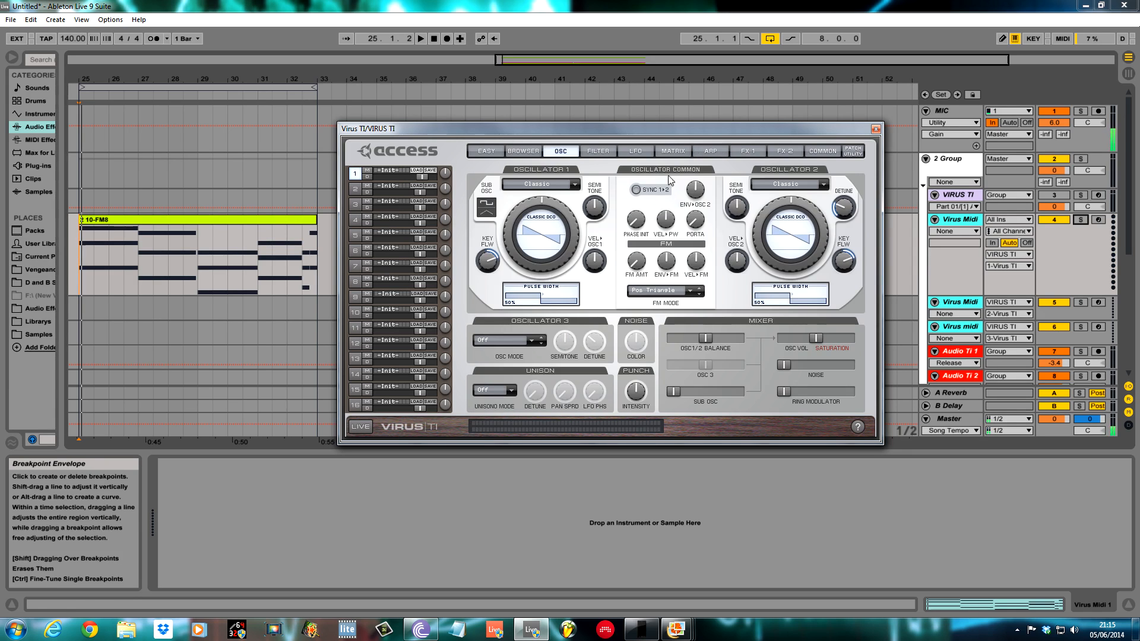
left_click(573, 185)
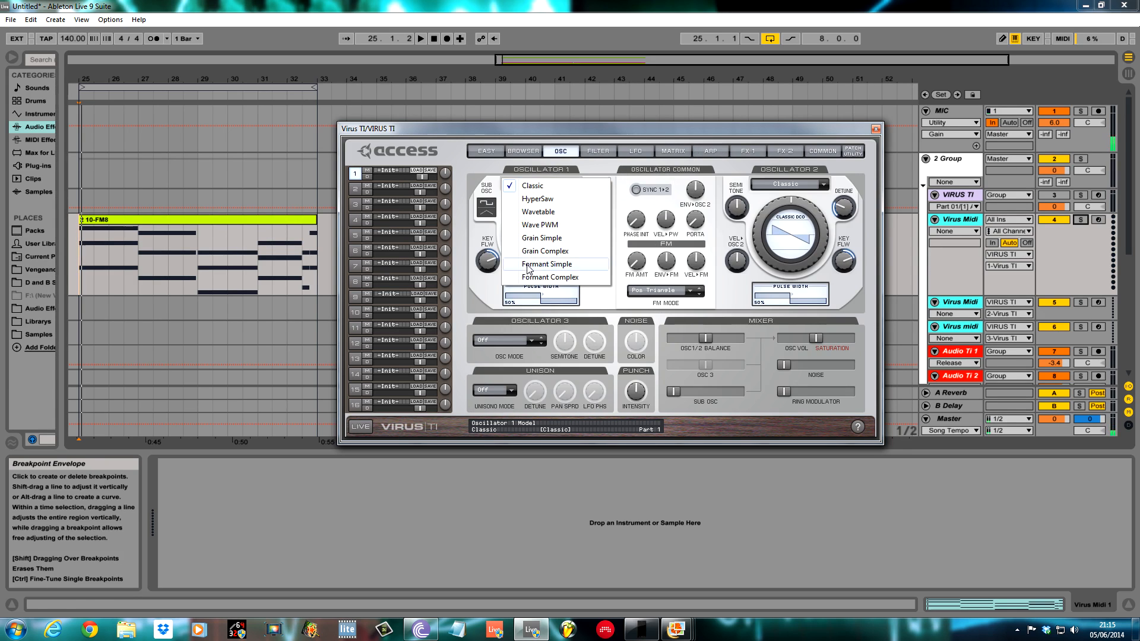
left_click(537, 200)
left_click_drag(528, 267, 500, 159)
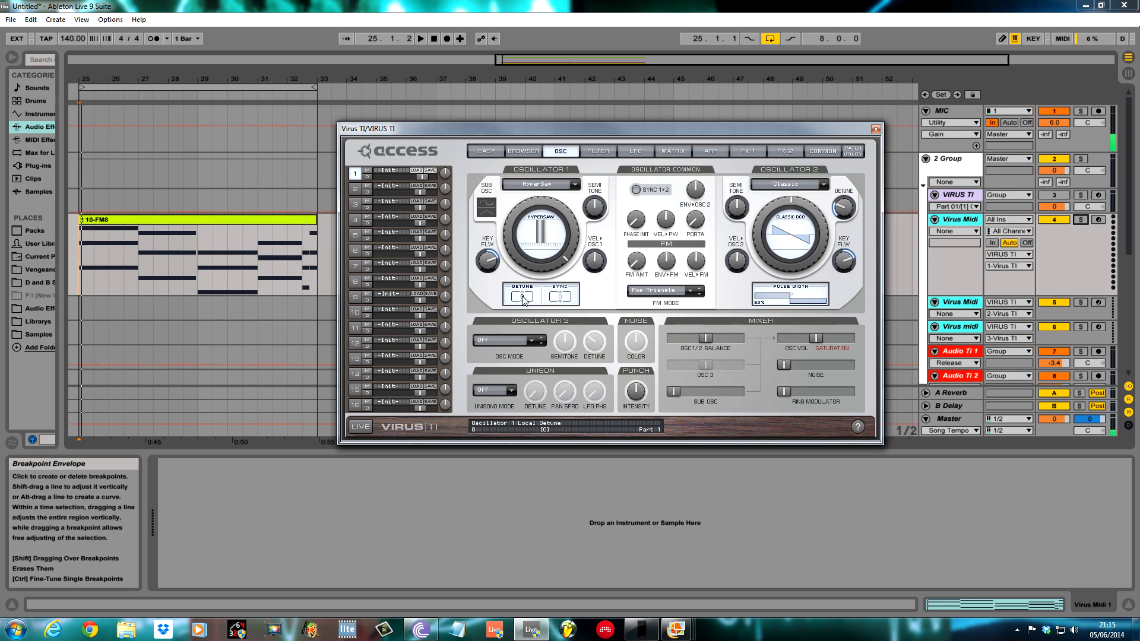
left_click_drag(527, 264, 522, 181)
left_click_drag(598, 212, 604, 183)
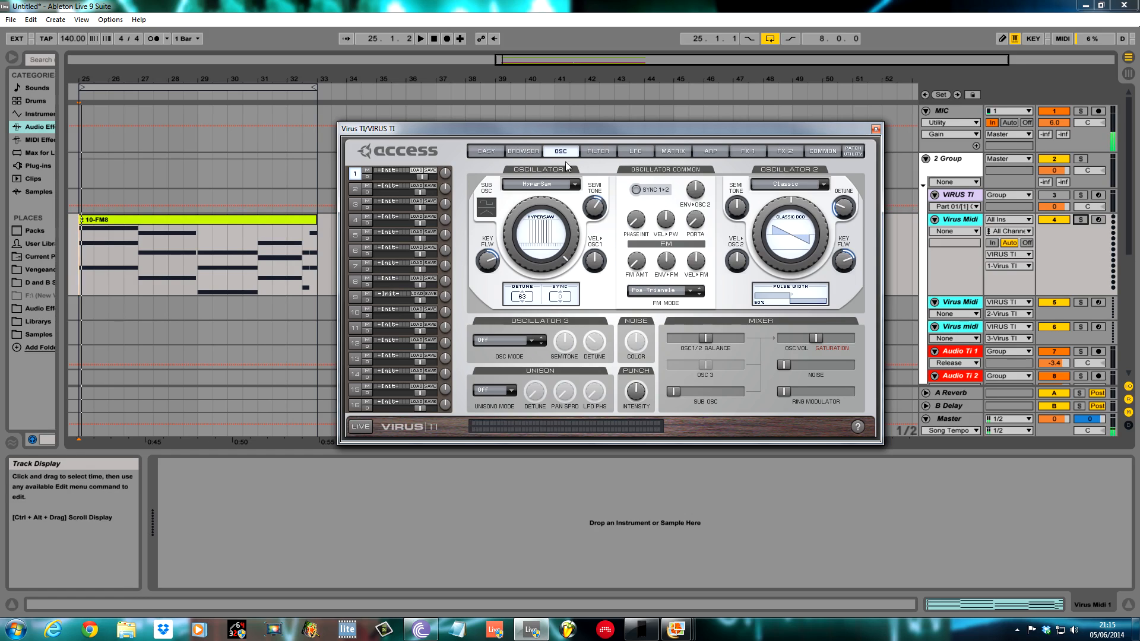
- Set oscillator 2 to Formant Simple with the Pling Saw wavetable, lowering its detune and raising its semitone
left_click(825, 185)
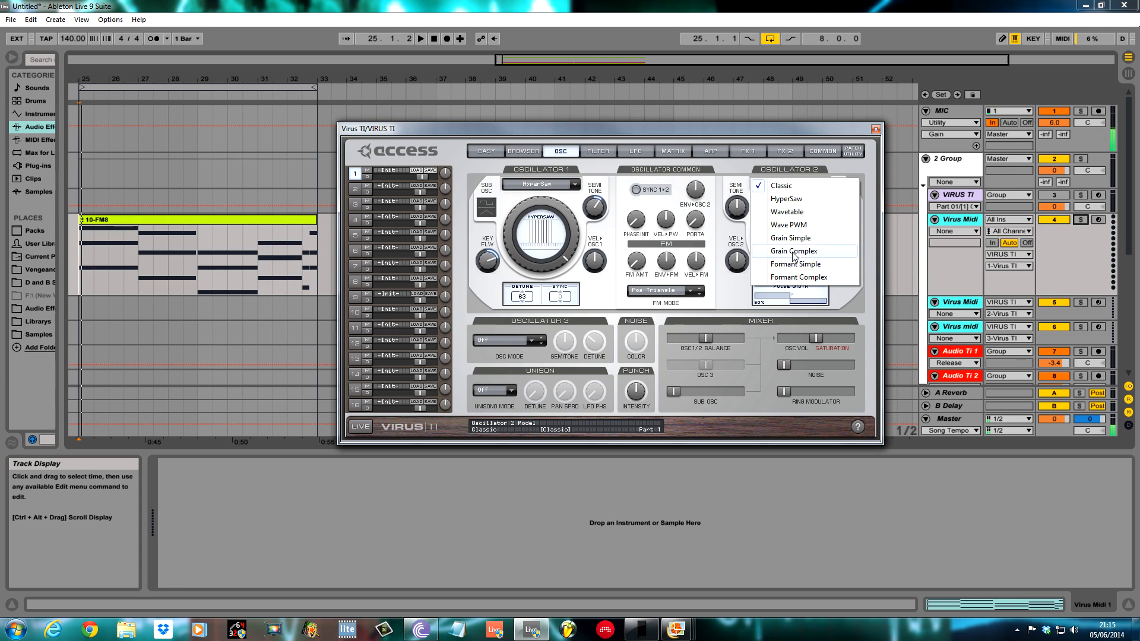
left_click(795, 264)
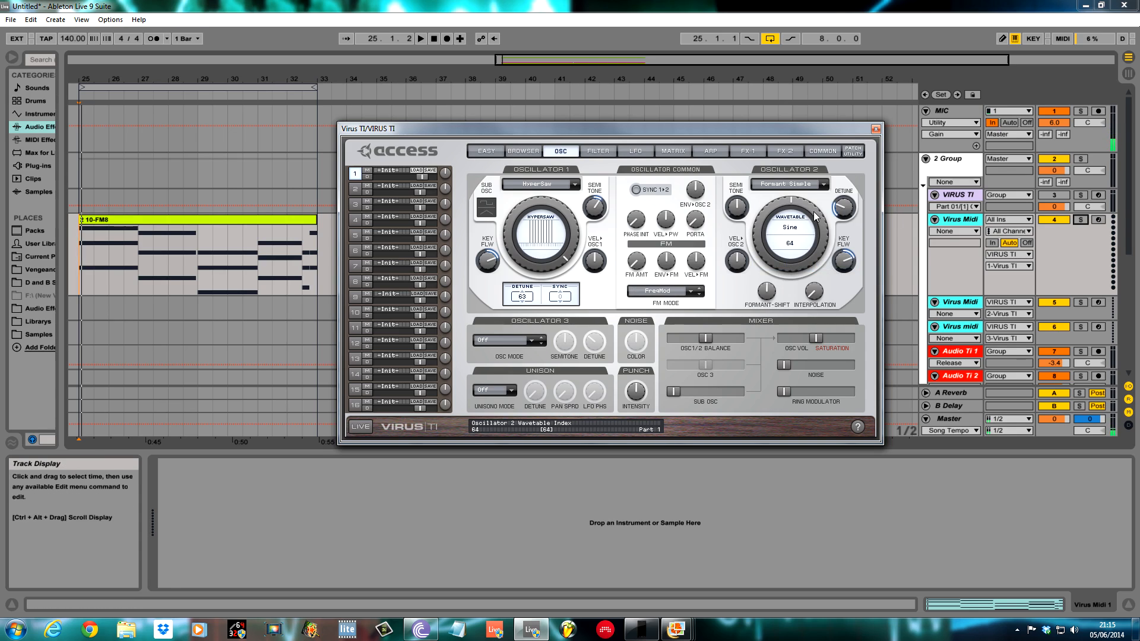
left_click(797, 232)
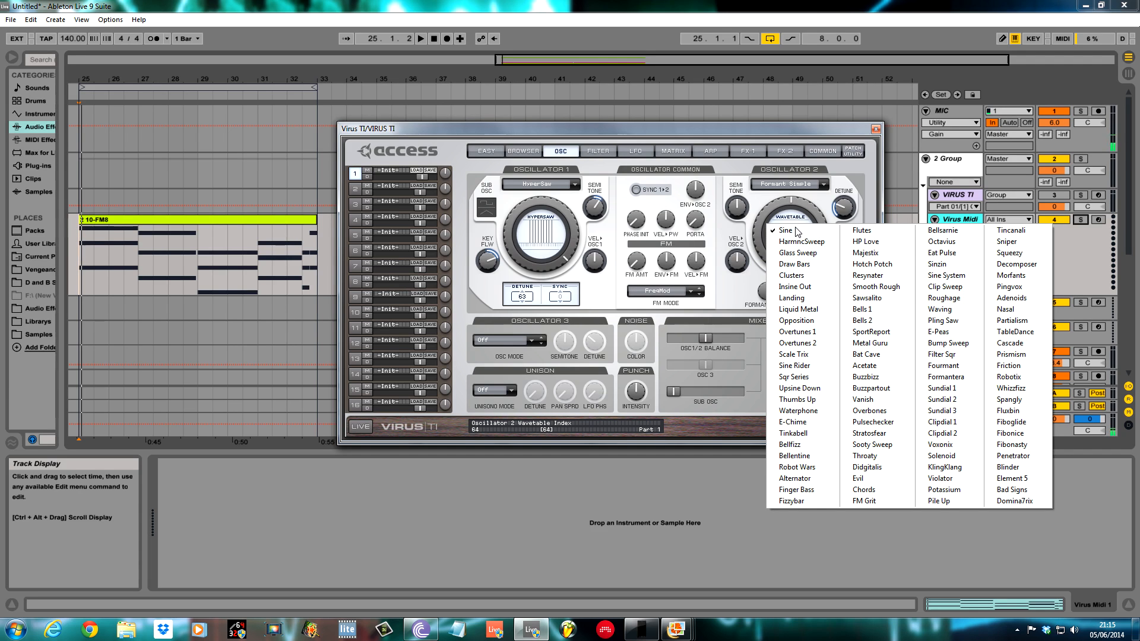
left_click(944, 321)
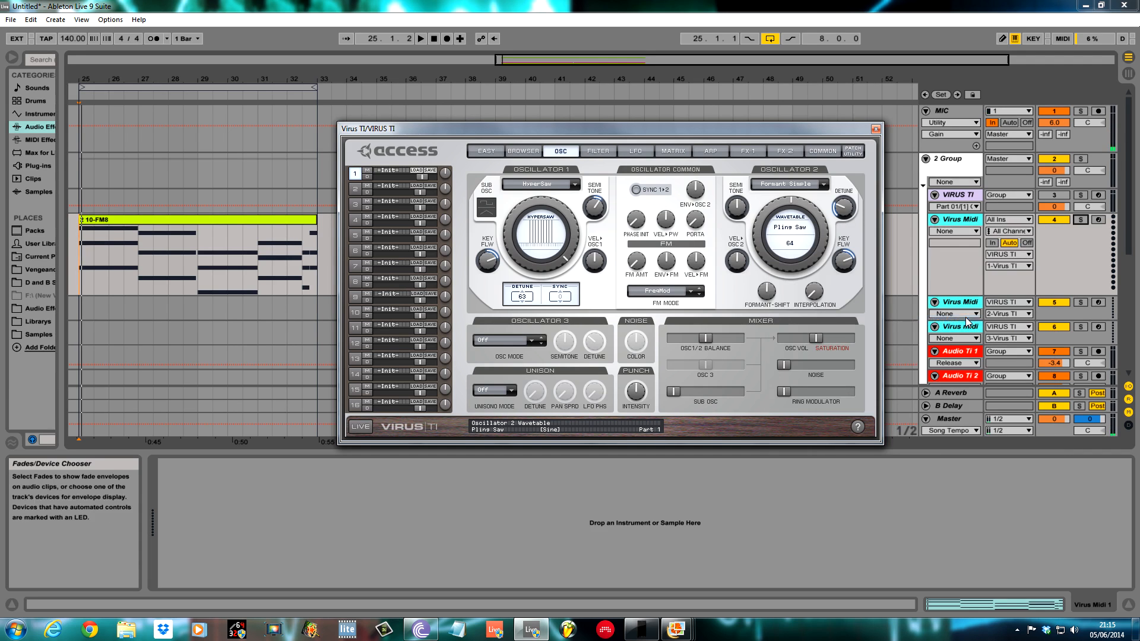
left_click_drag(839, 206, 841, 212)
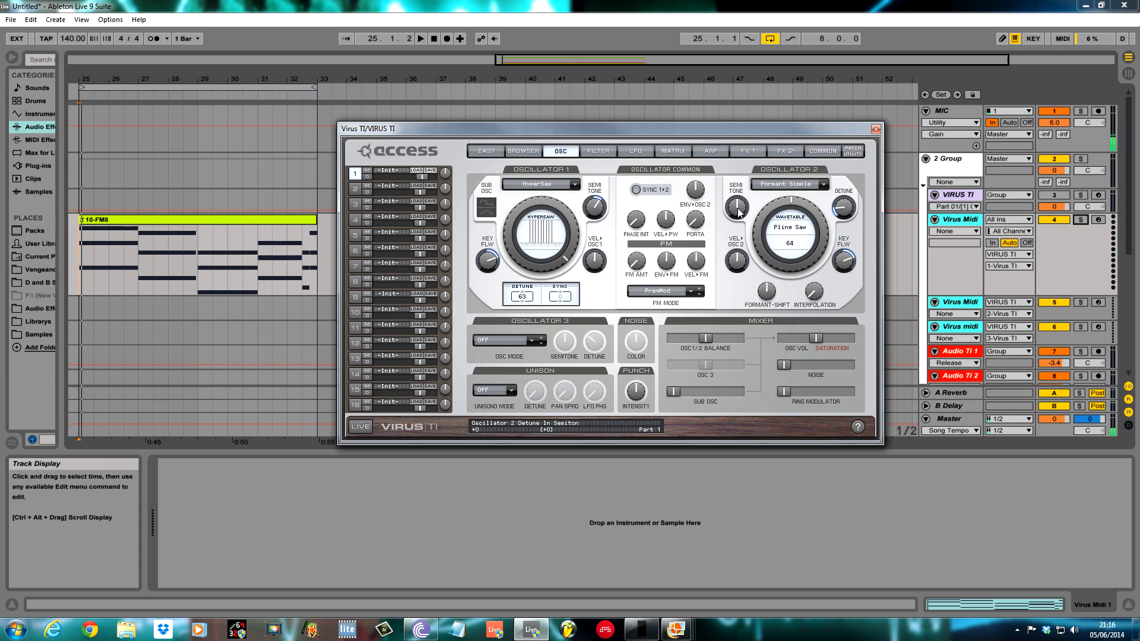
left_click_drag(739, 211, 740, 202)
- Set oscillator 2's formant shift to +63 and move the oscillator balance towards oscillator 2 while auditioning the clip
left_click_drag(763, 292, 779, 426)
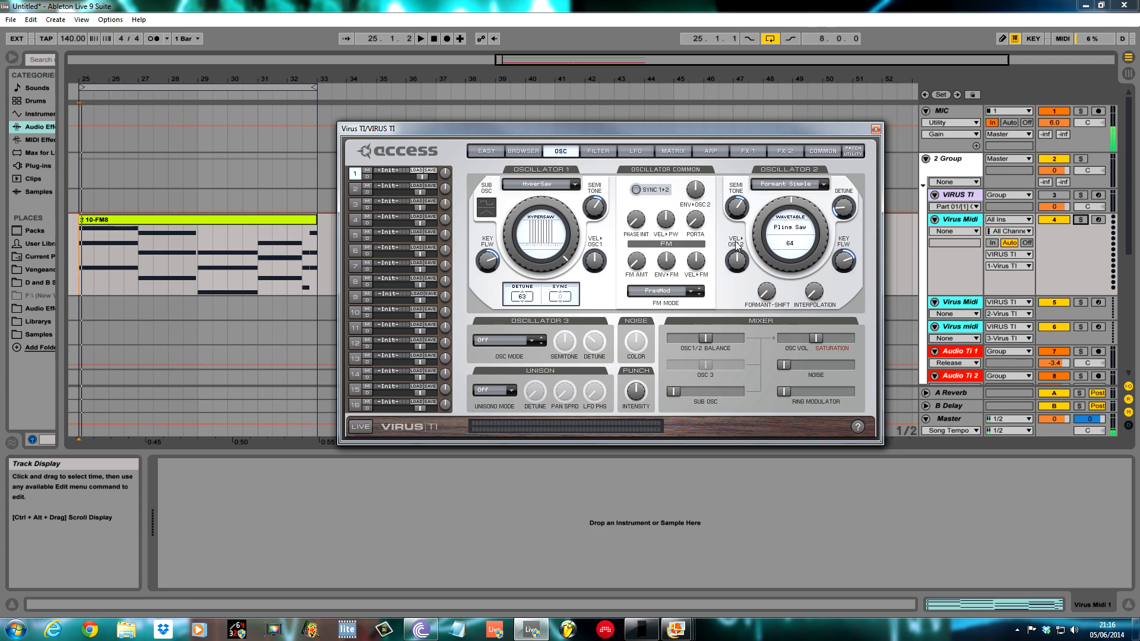
left_click_drag(770, 261, 781, 258)
key("space")
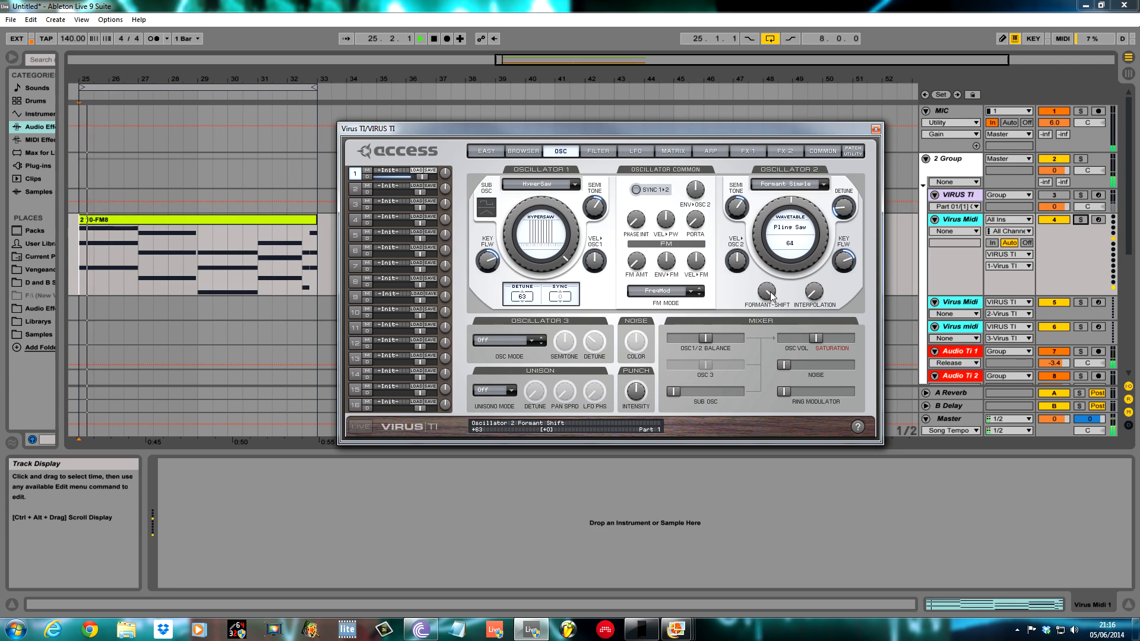
left_click_drag(766, 315, 759, 387)
left_click_drag(705, 338, 744, 337)
left_click_drag(766, 293, 774, 154)
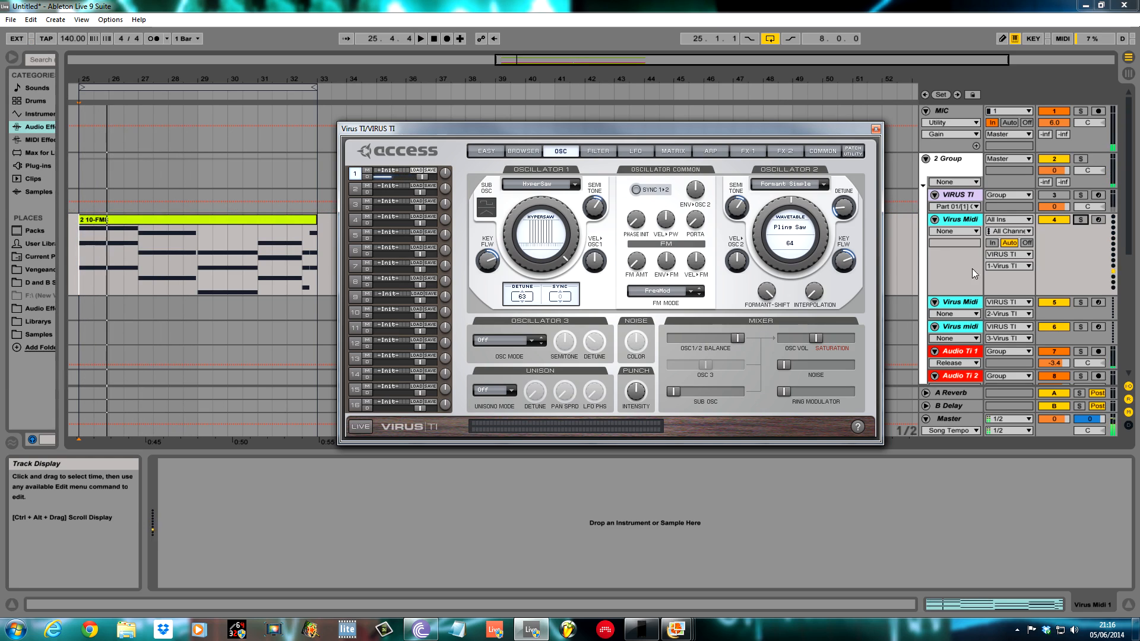
- Mute the Drums group and play the clip from bar 25
left_click(1125, 222)
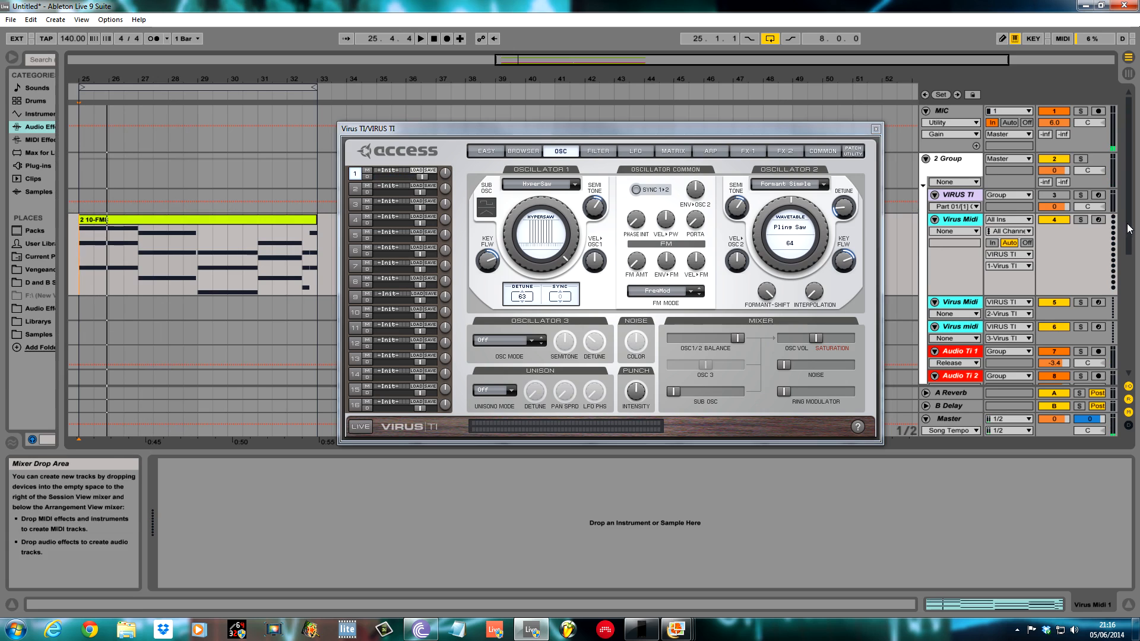
left_click_drag(1129, 230, 1133, 299)
left_click(1053, 273)
key("space")
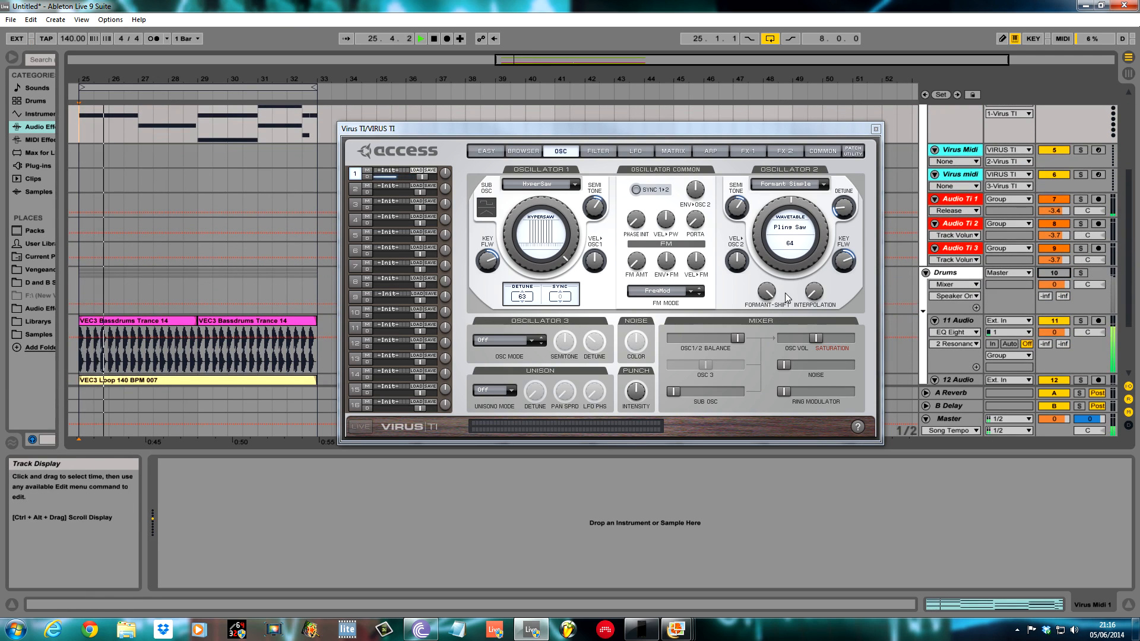
- Sweep oscillator 2's formant shift during playback, bring the oscillator 1/2 balance back to centre, and stop playback
left_click(766, 291)
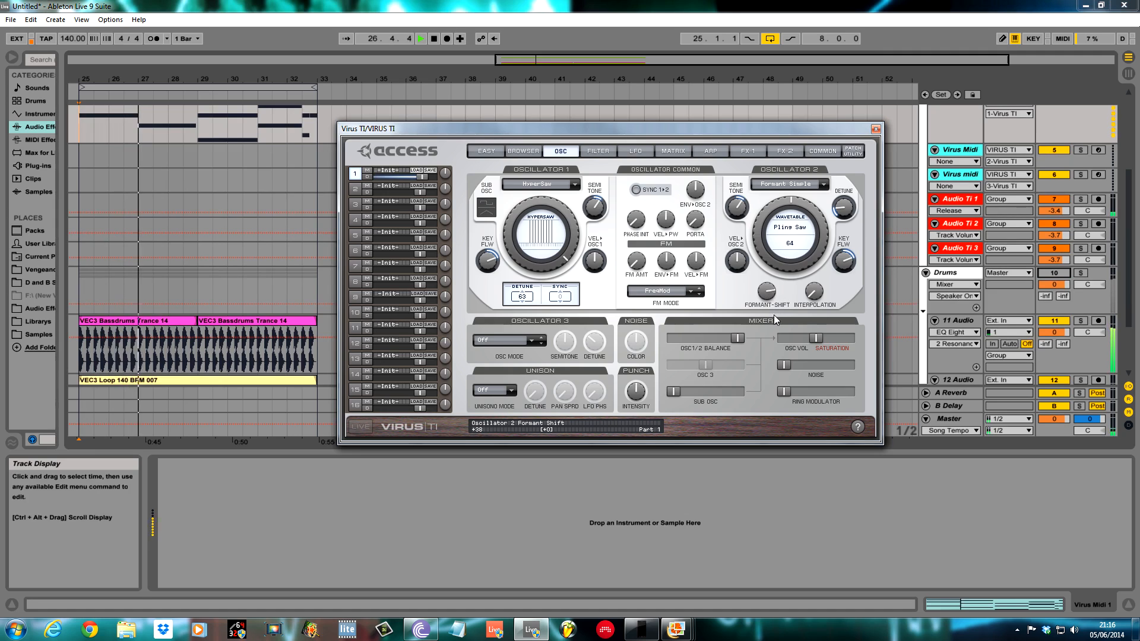
left_click_drag(771, 340, 768, 409)
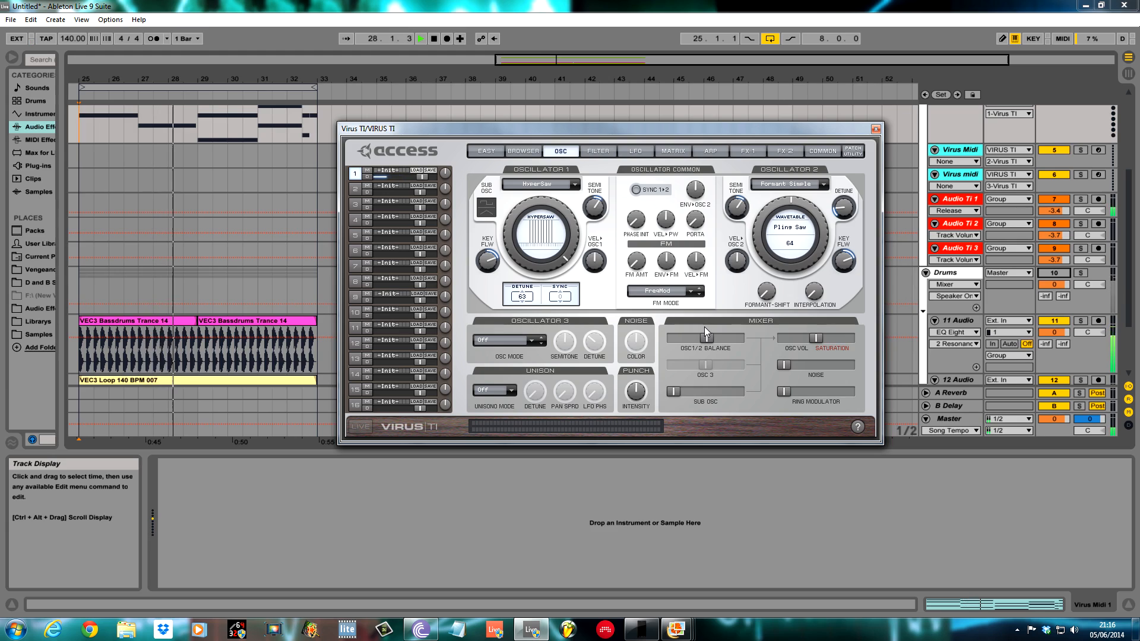
key("space")
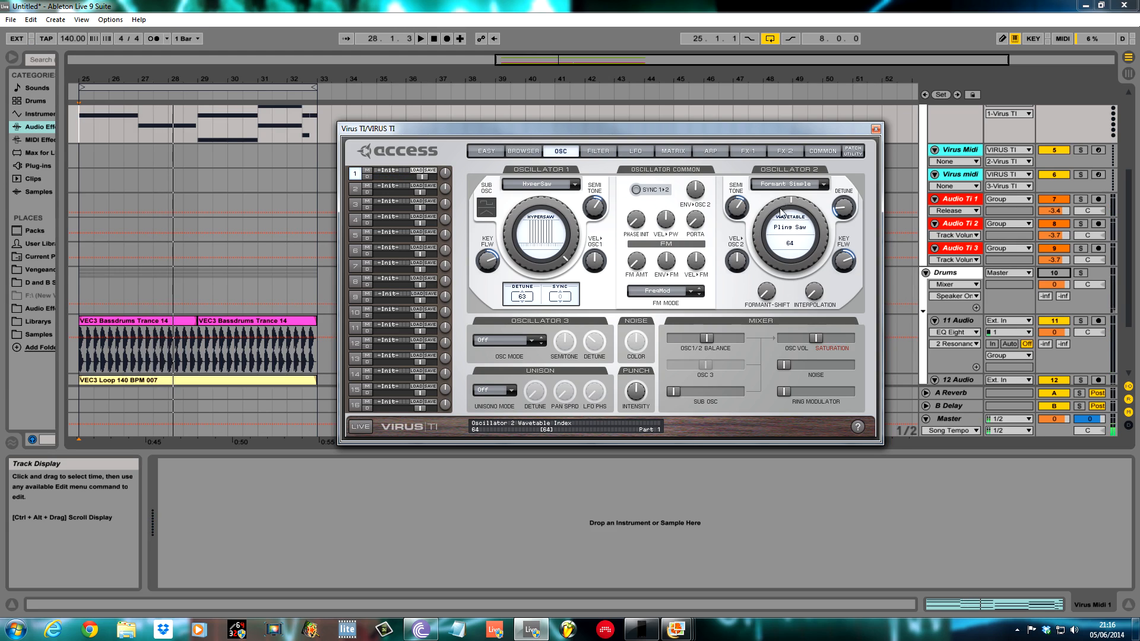
- Set oscillator 2's wavetable index to 13 and play the clip
left_click_drag(777, 206, 762, 242)
left_click_drag(762, 242, 765, 248)
key("space")
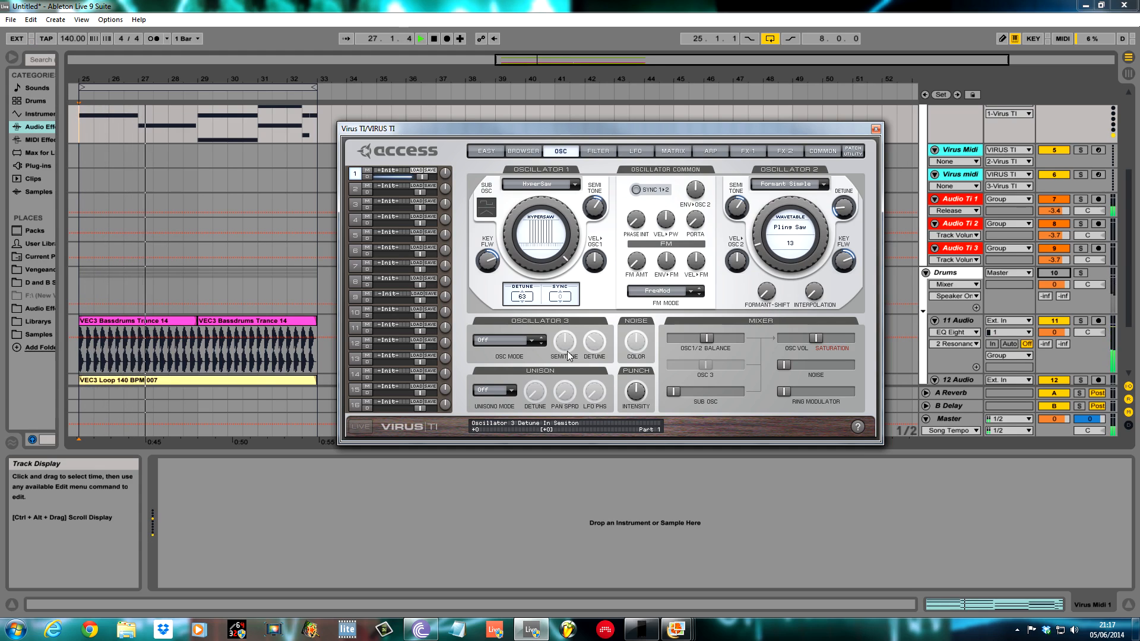
- Set oscillator 3 to Saw and the unison mode to Twin
left_click(527, 342)
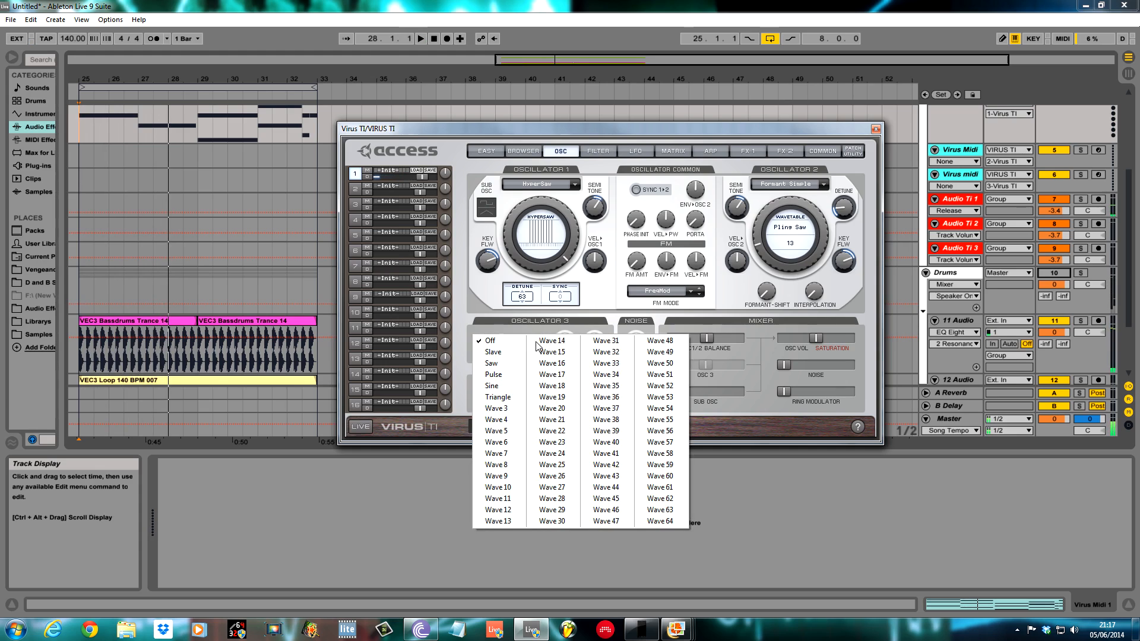
left_click(493, 363)
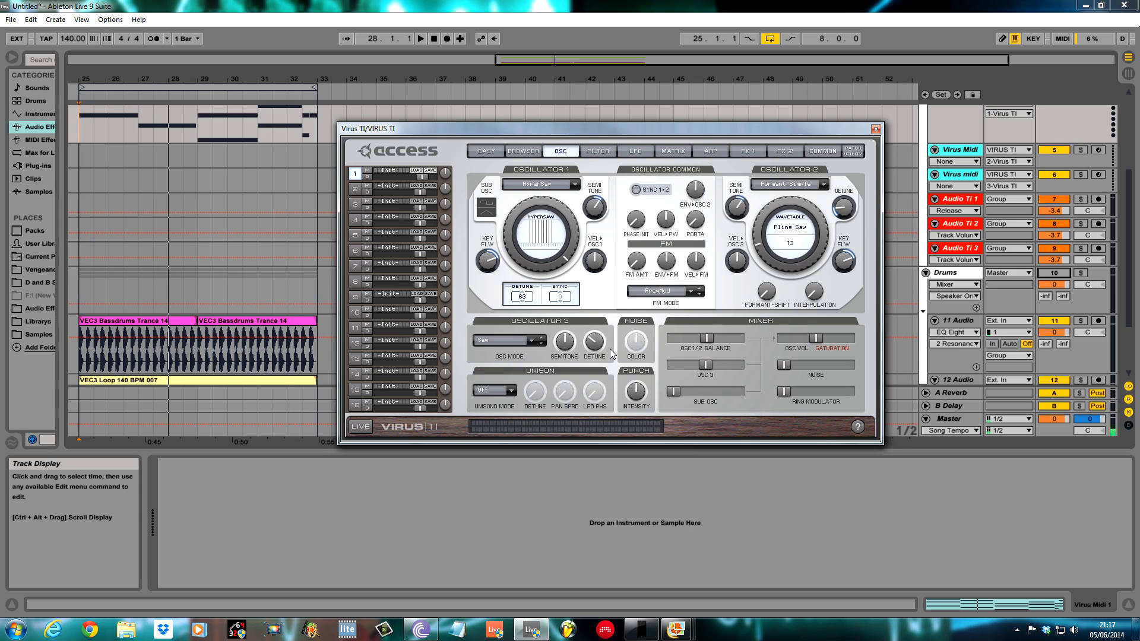
left_click(514, 396)
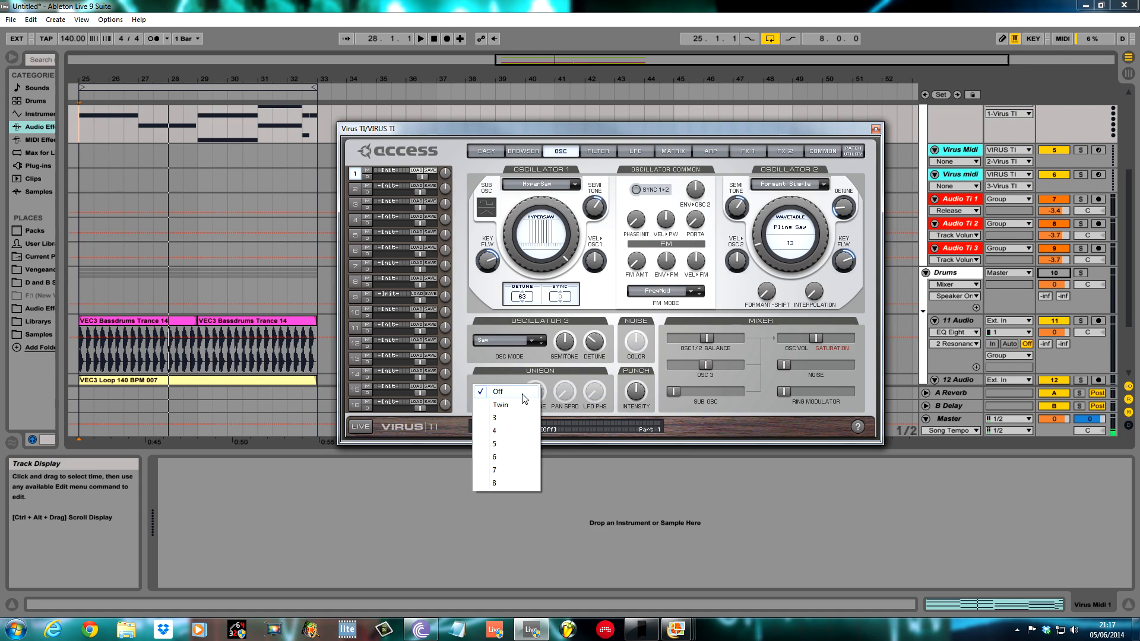
left_click(510, 409)
- Raise the unison detune, pan spread and LFO phase
mouse_move(533, 403)
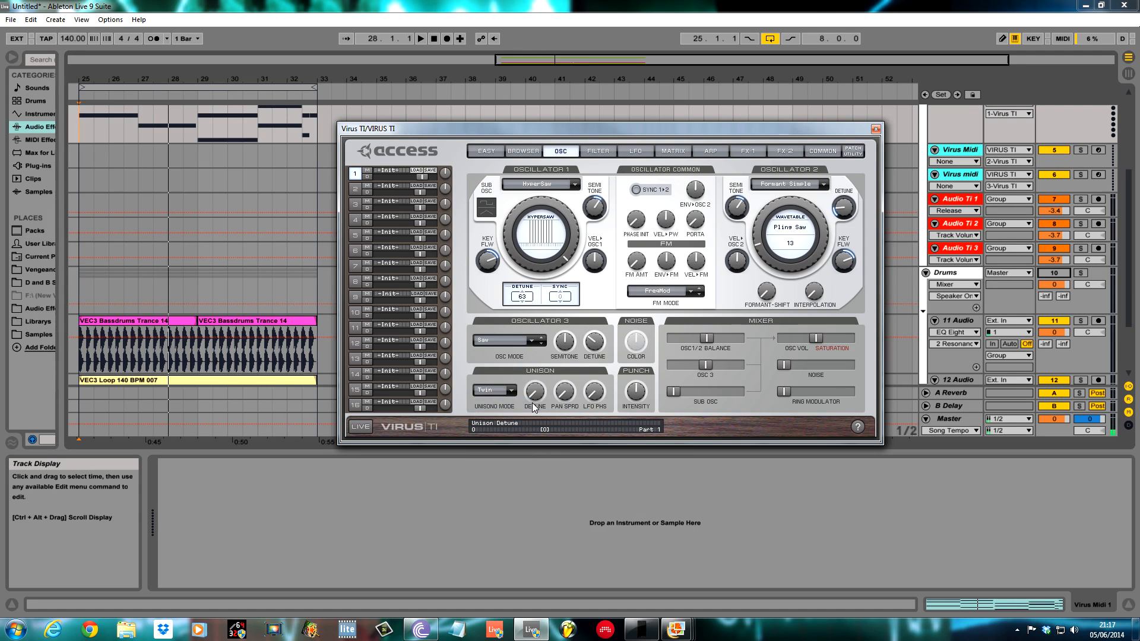
mouse_move(567, 404)
left_click_drag(566, 396, 562, 346)
mouse_move(602, 400)
left_click_drag(599, 383, 598, 372)
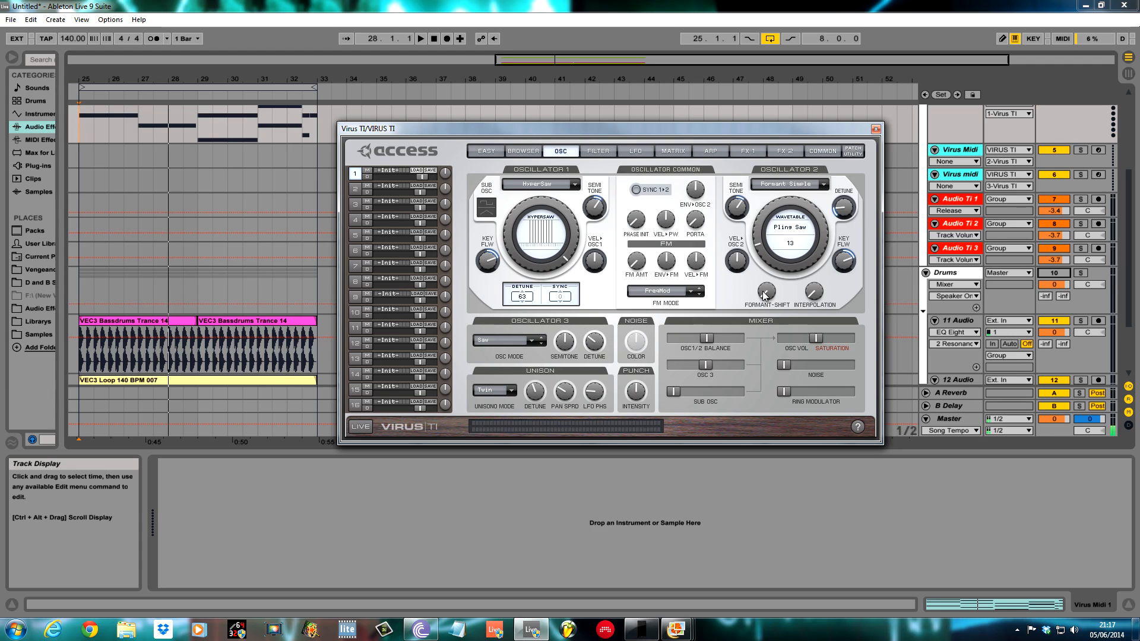
- During playback, raise the sub oscillator, oscillator 3 and ring modulator levels in the mixer and set the noise volume to about 27
key("space")
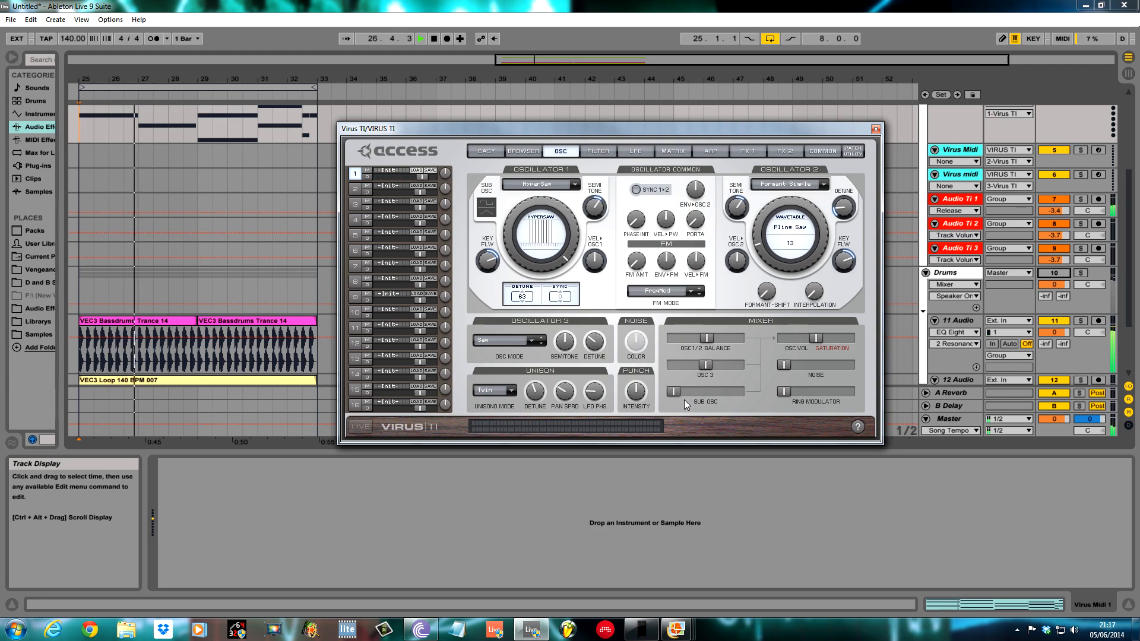
left_click_drag(678, 394, 739, 393)
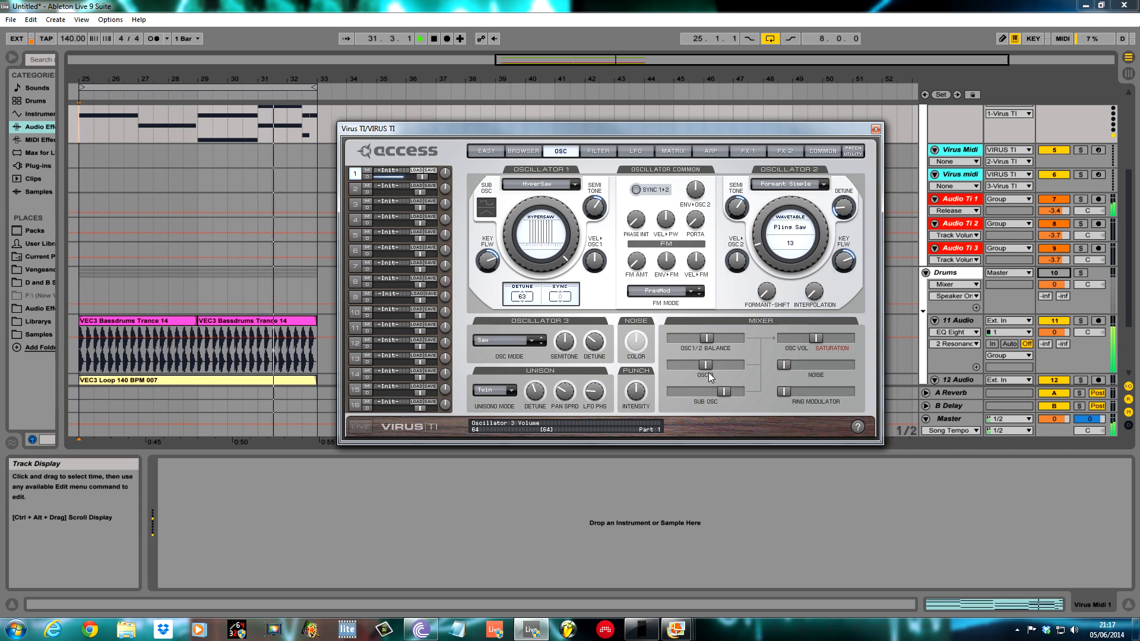
left_click_drag(704, 364, 729, 367)
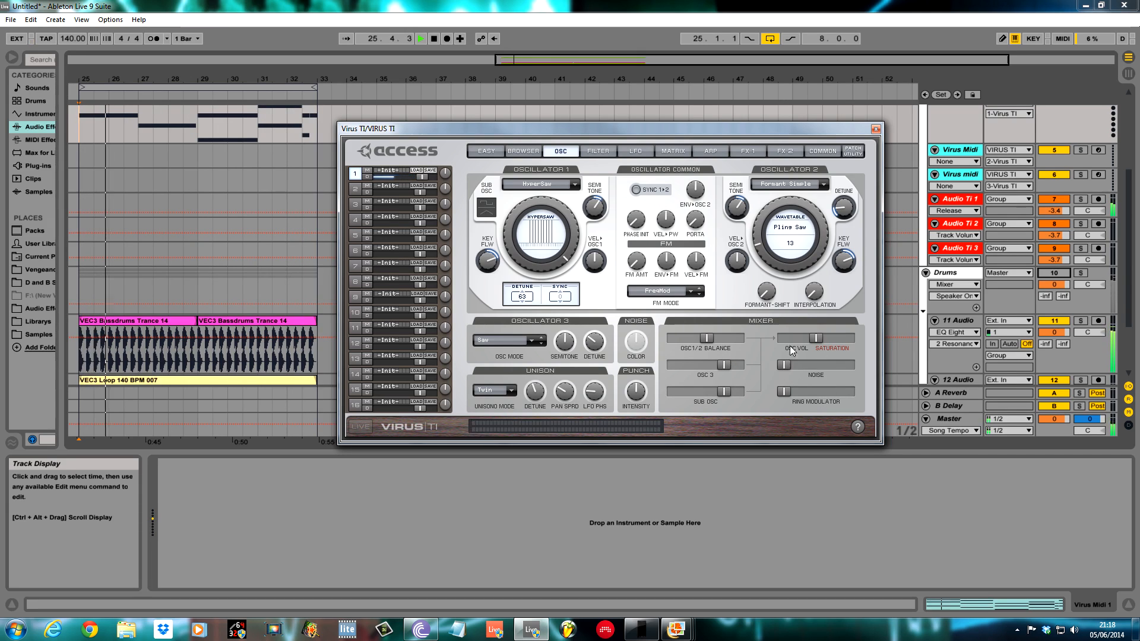
left_click_drag(783, 364, 799, 364)
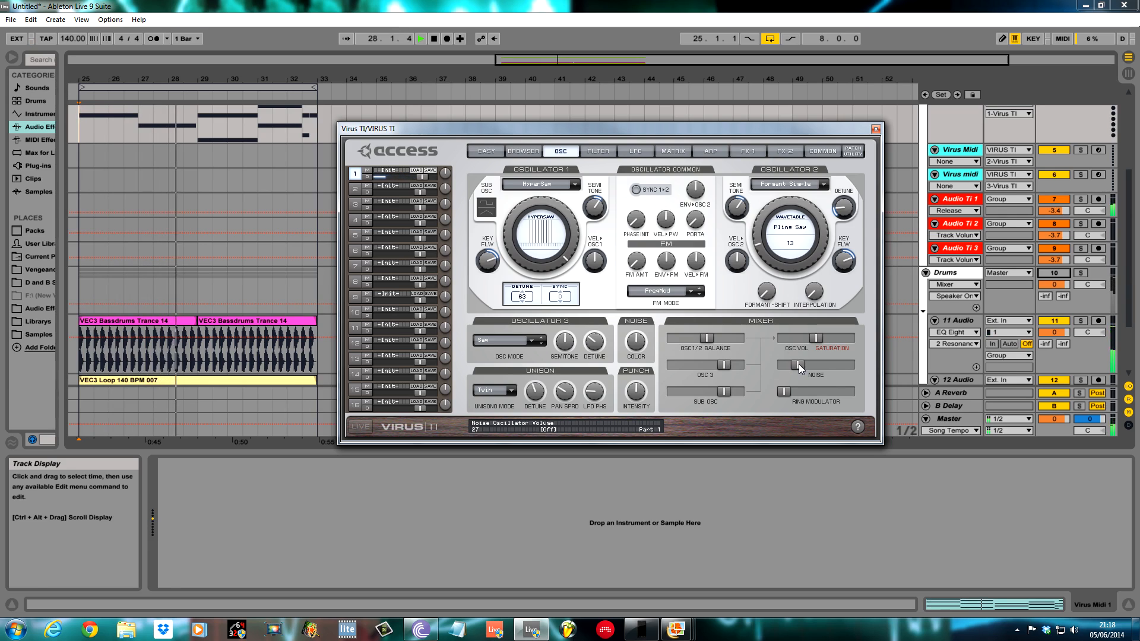
mouse_move(783, 391)
left_mouse_down()
mouse_move(871, 390)
mouse_move(803, 392)
left_mouse_up()
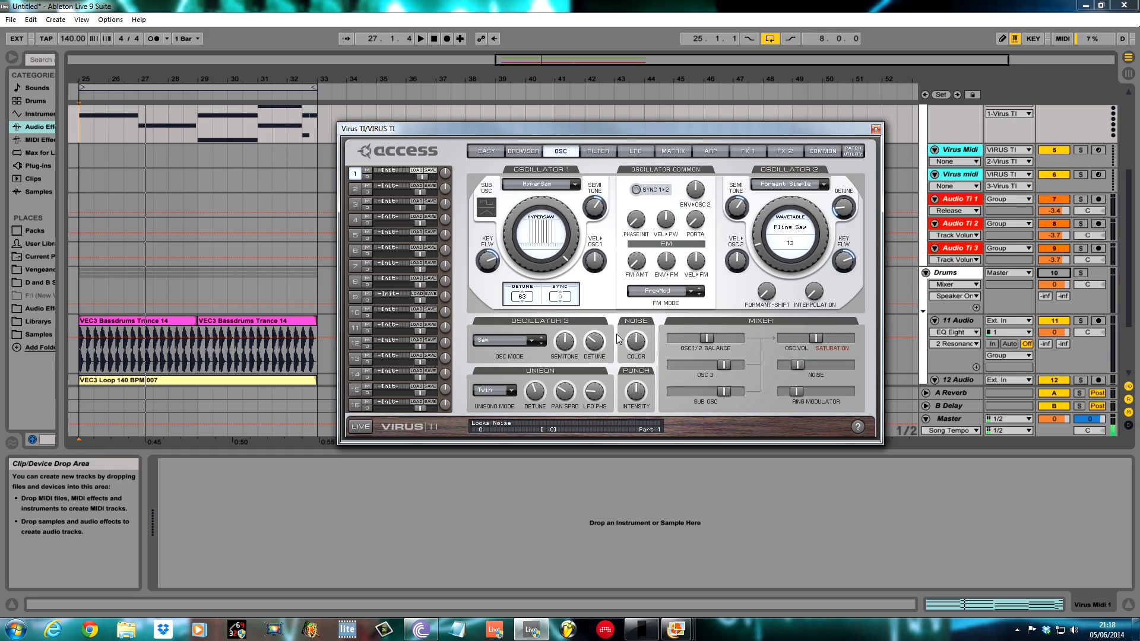
- Set the FM mode to PhaseMod, raising the FM amount and lowering the filter envelope to FM amount while auditioning the clip
left_click(694, 293)
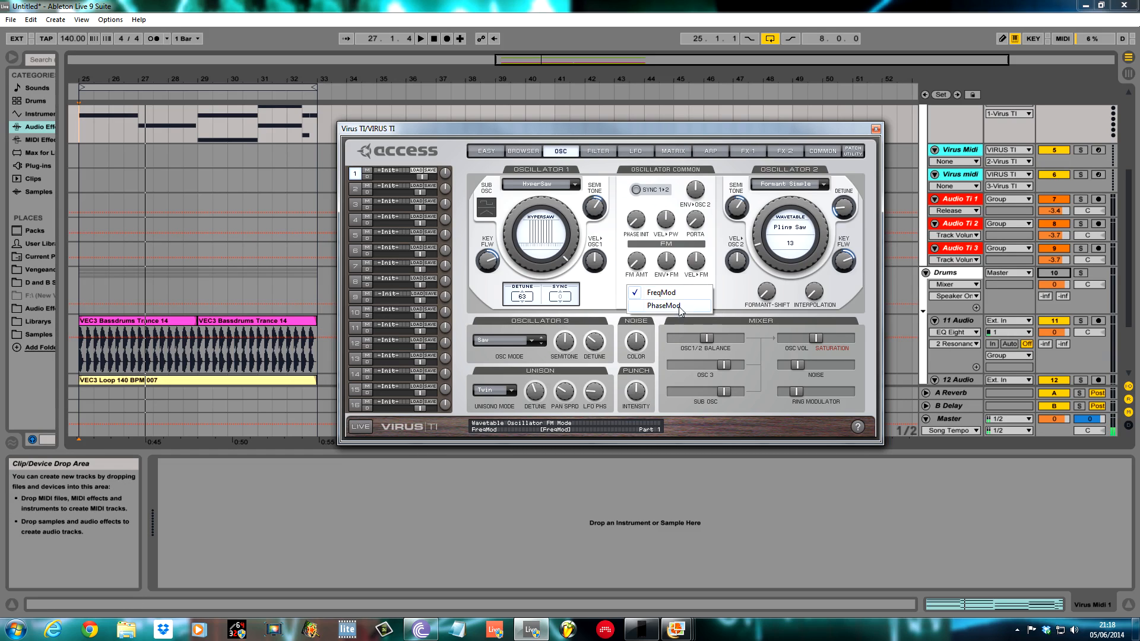
left_click(681, 307)
left_click_drag(640, 261, 640, 246)
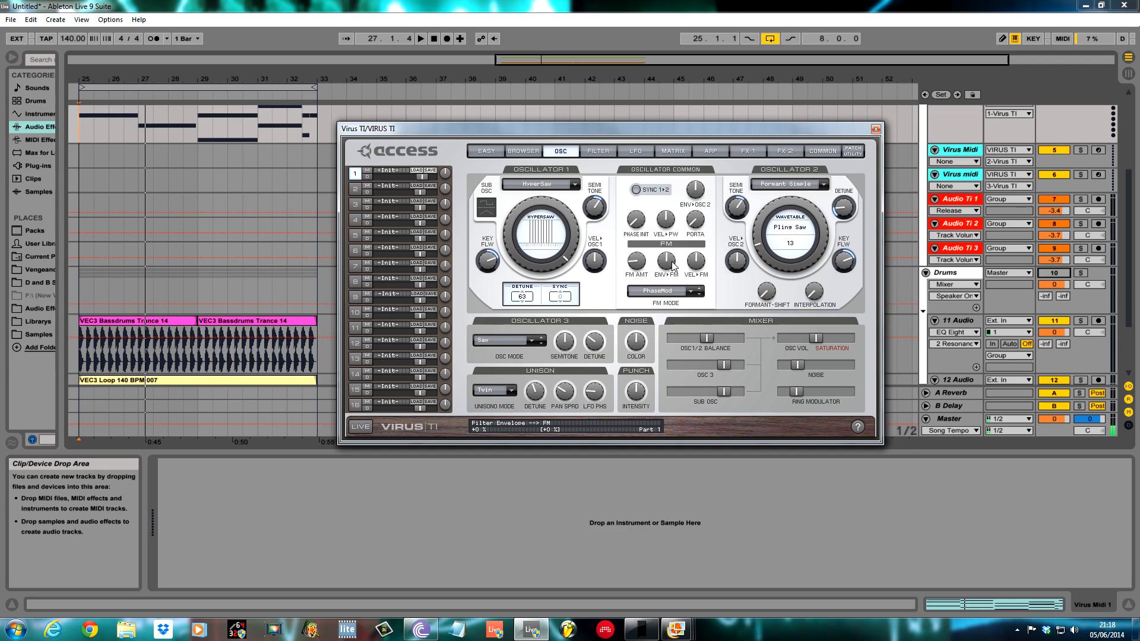
key("space")
left_click_drag(673, 266, 667, 289)
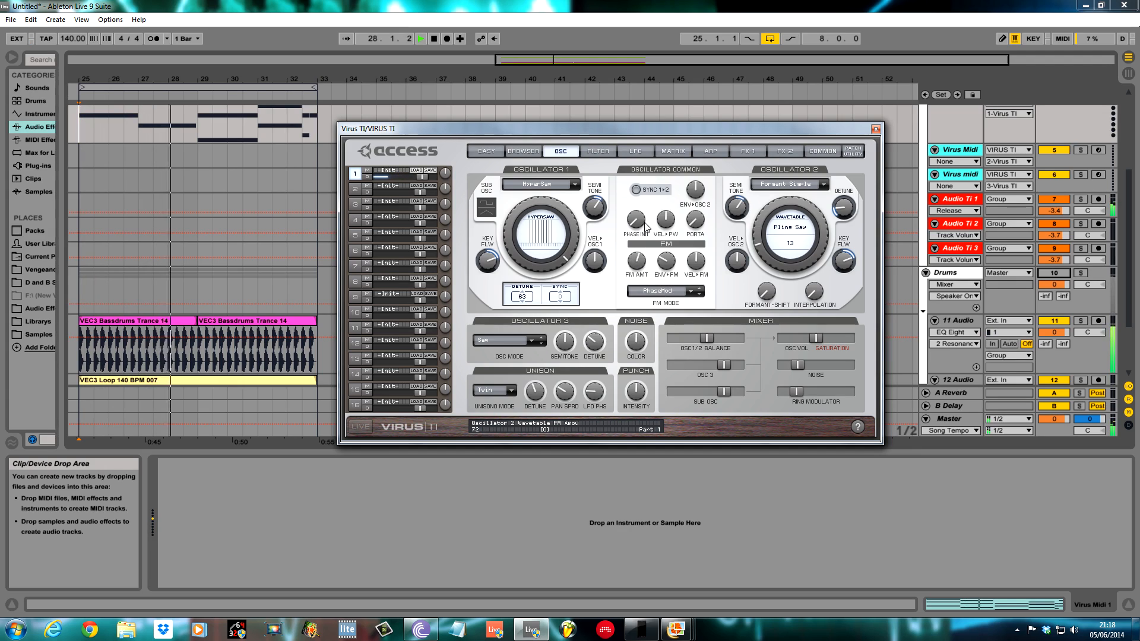
left_click_drag(638, 257, 643, 265)
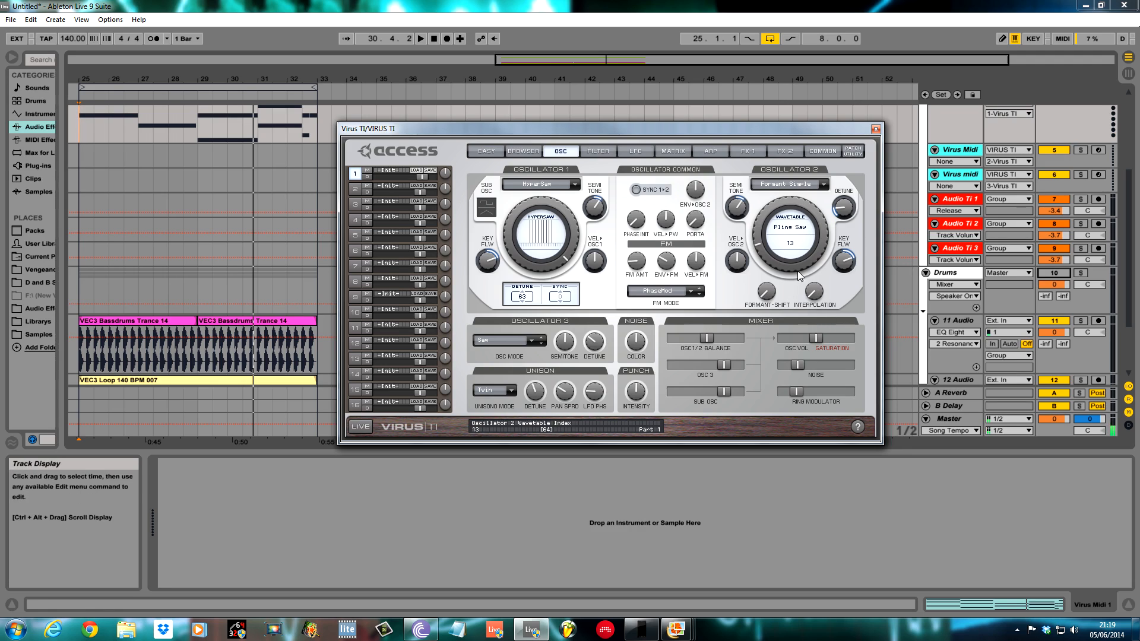
- Try a higher interpolation on oscillator 2 and place the playback start at bar 25
left_click_drag(818, 295, 813, 239)
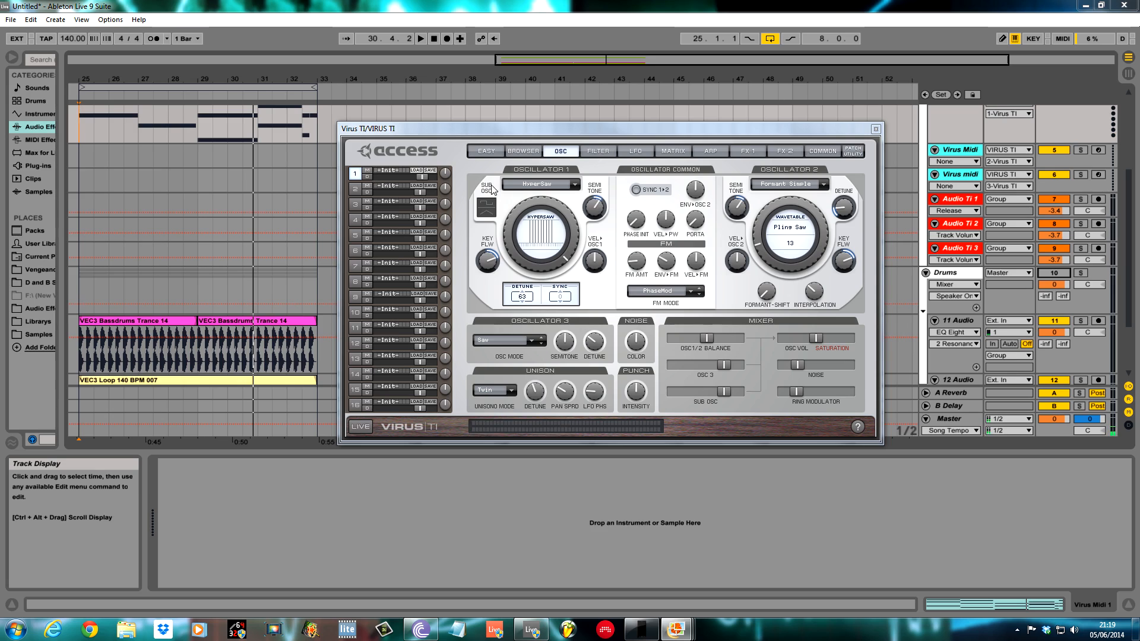
left_click(80, 157)
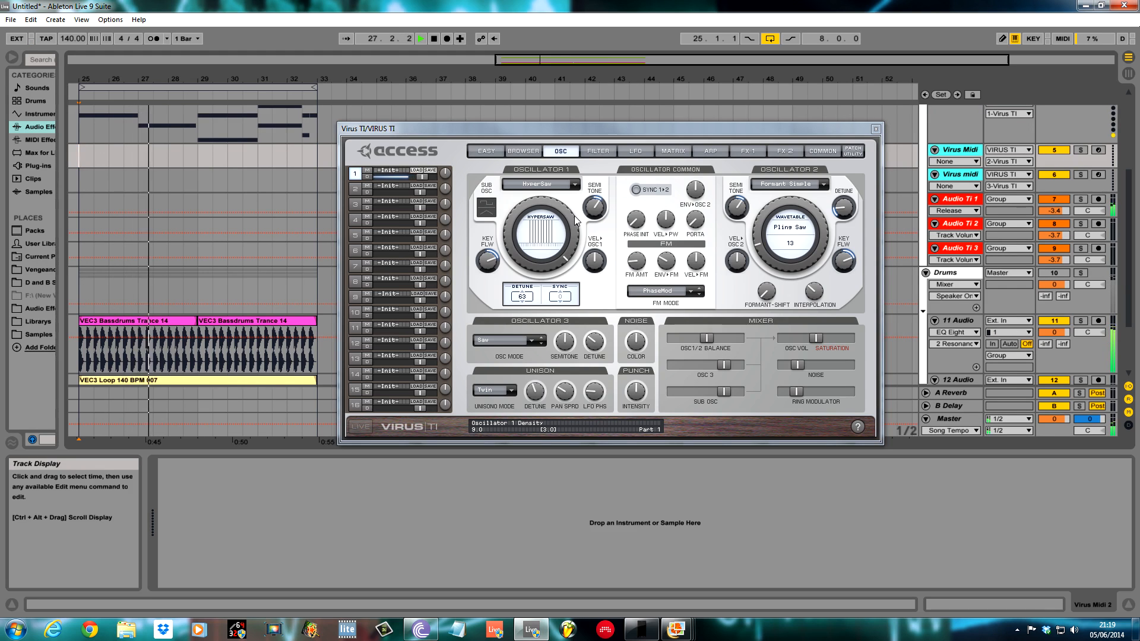
- Set the arpeggiator to Chord mode and shorten its user pattern to 4 steps
left_click(601, 151)
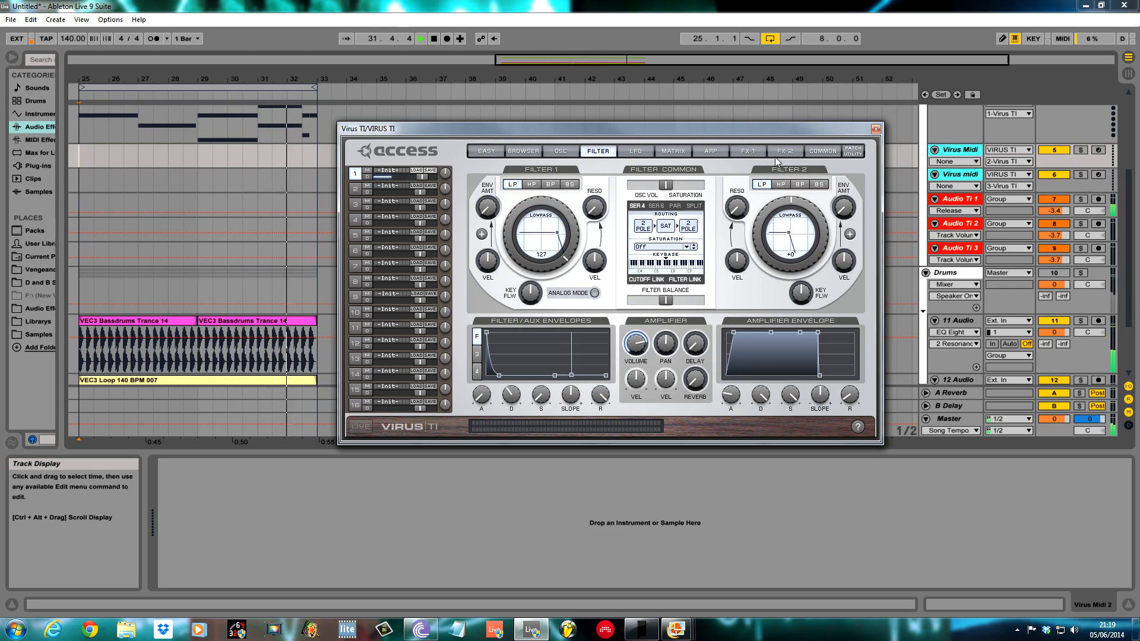
left_click(710, 151)
key("space")
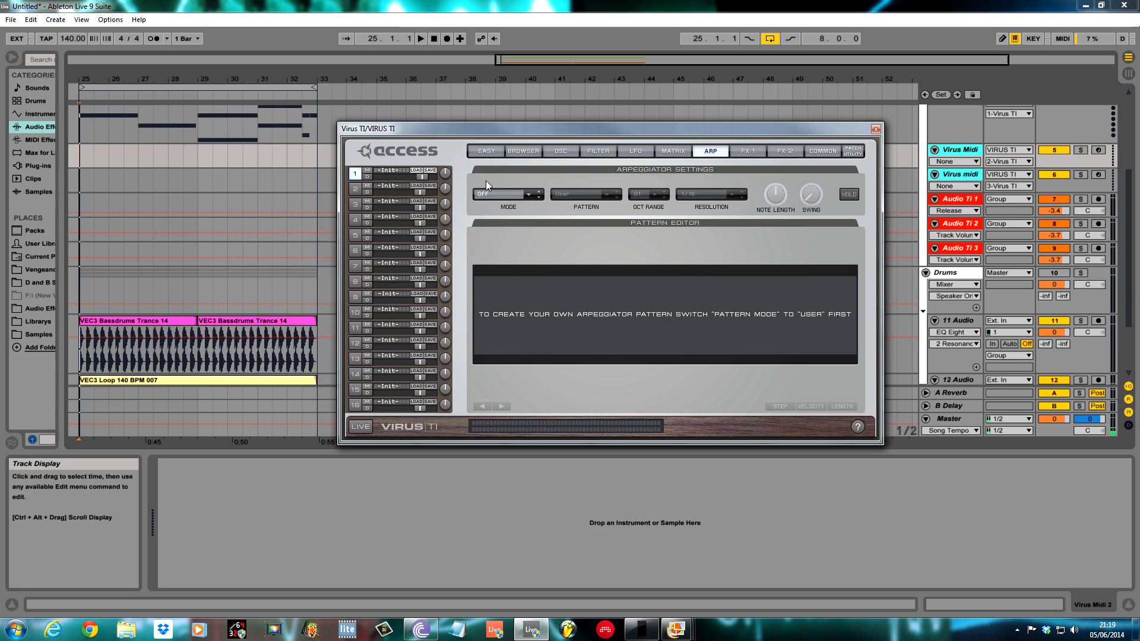
left_click(528, 196)
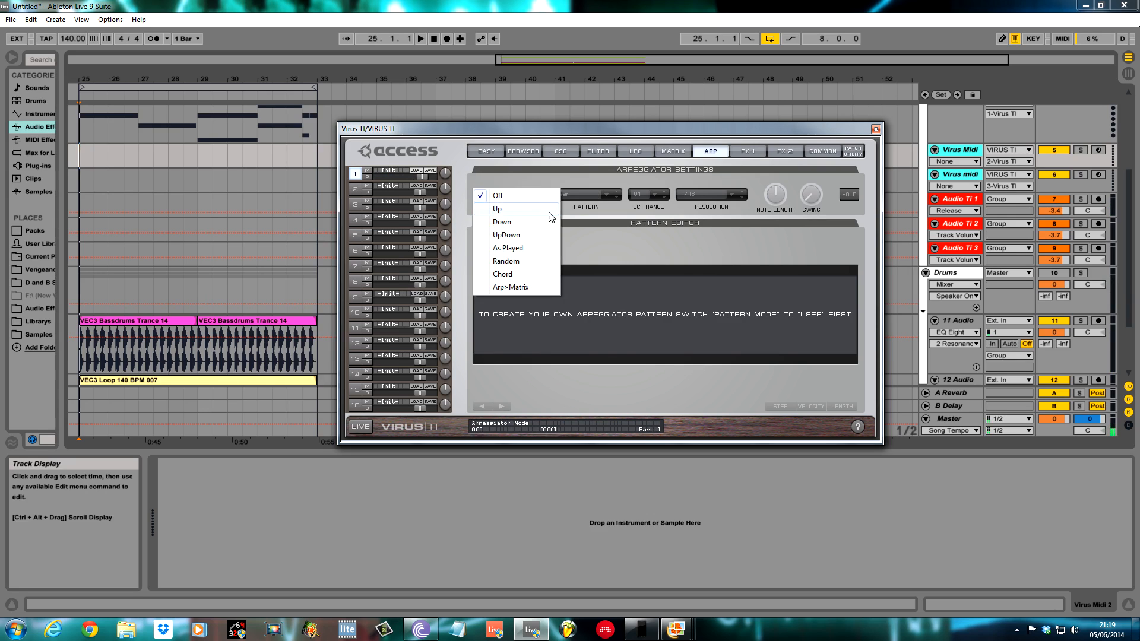
left_click(513, 275)
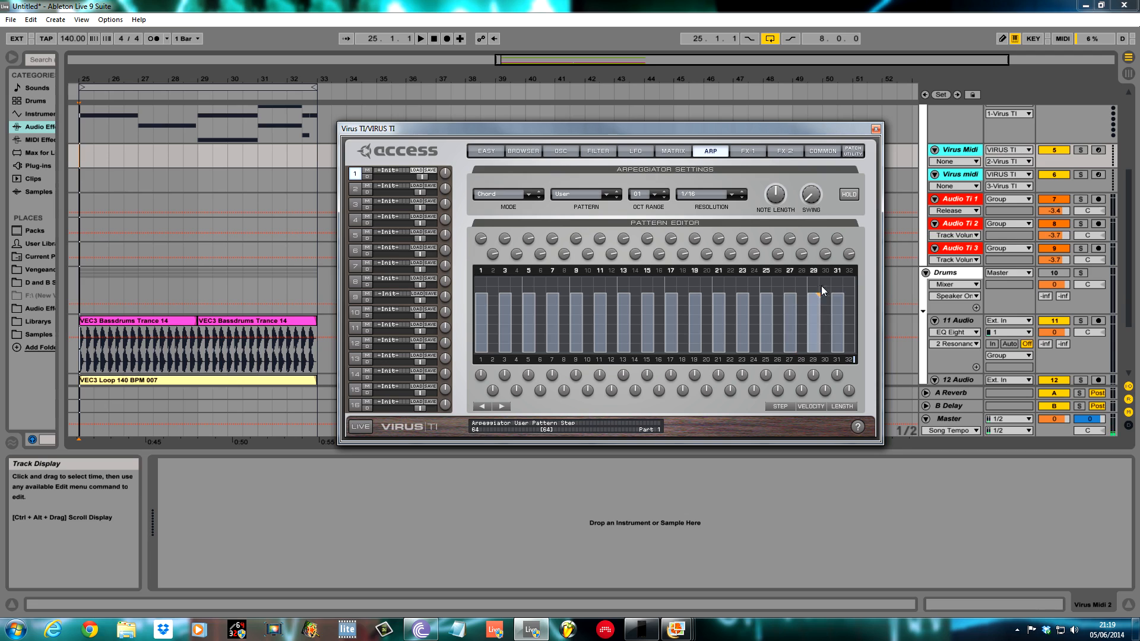
left_click_drag(854, 361, 514, 361)
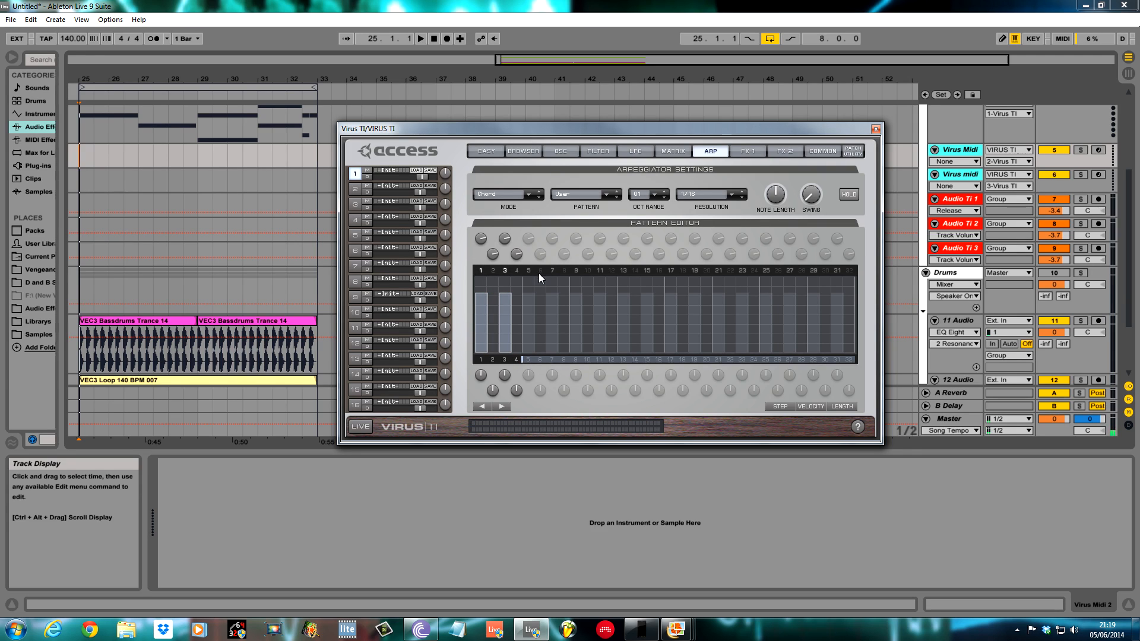
- Enable step 2 of the arpeggiator pattern, raise steps 1 to 3 to full velocity and lengthen step 3
left_click(494, 270)
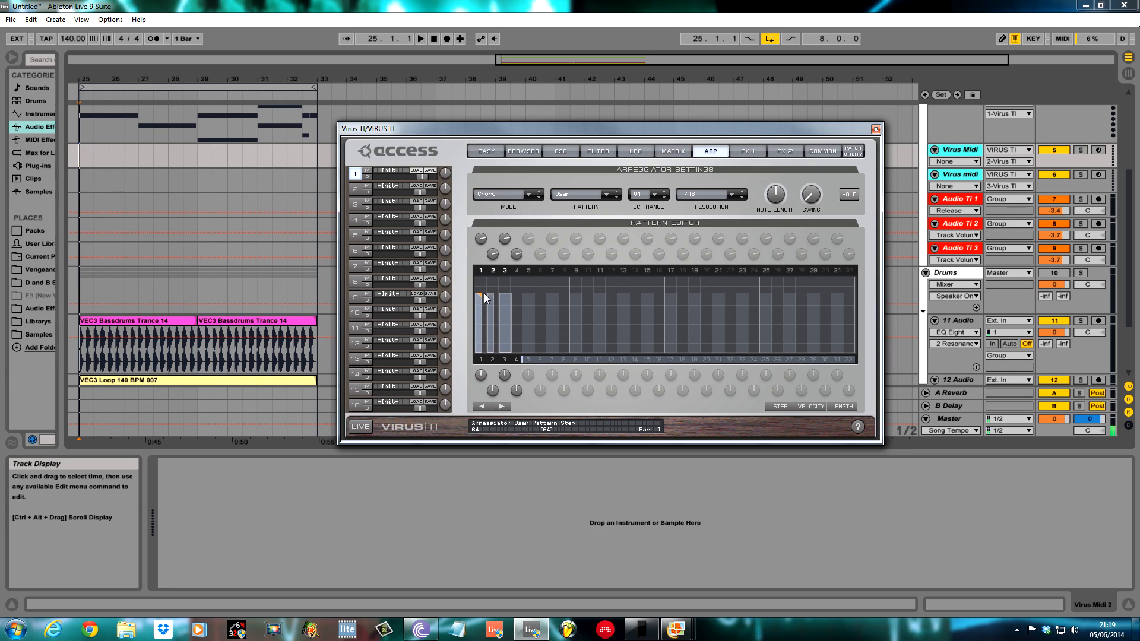
mouse_move(482, 295)
left_mouse_down()
mouse_move(482, 271)
mouse_move(494, 285)
left_mouse_up()
left_click_drag(504, 297, 509, 273)
left_click_drag(511, 299, 517, 301)
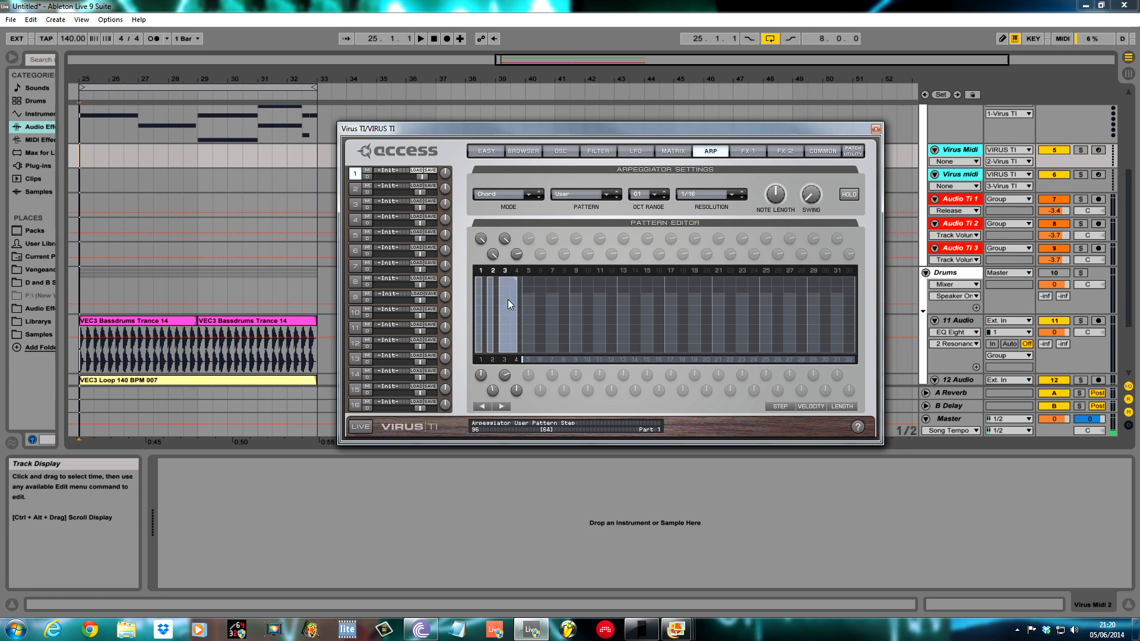
- Audition the arpeggiator with an octave range of 02, return it to 01 and stop playback
key("space")
left_click(655, 196)
left_click(657, 205)
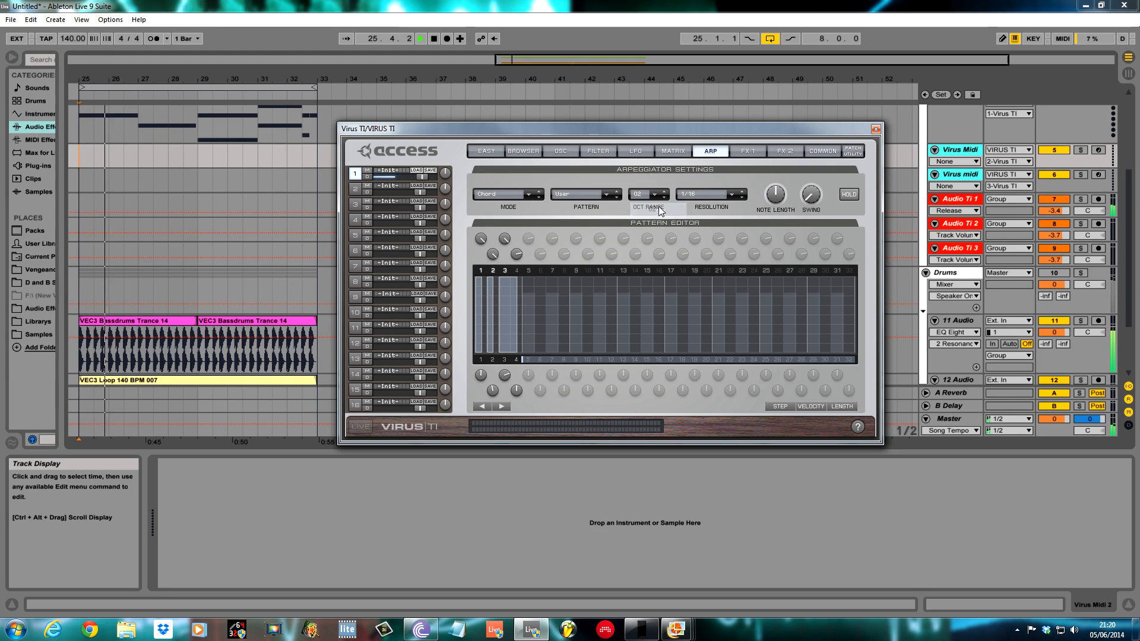
left_click(656, 197)
left_click(660, 196)
key("space")
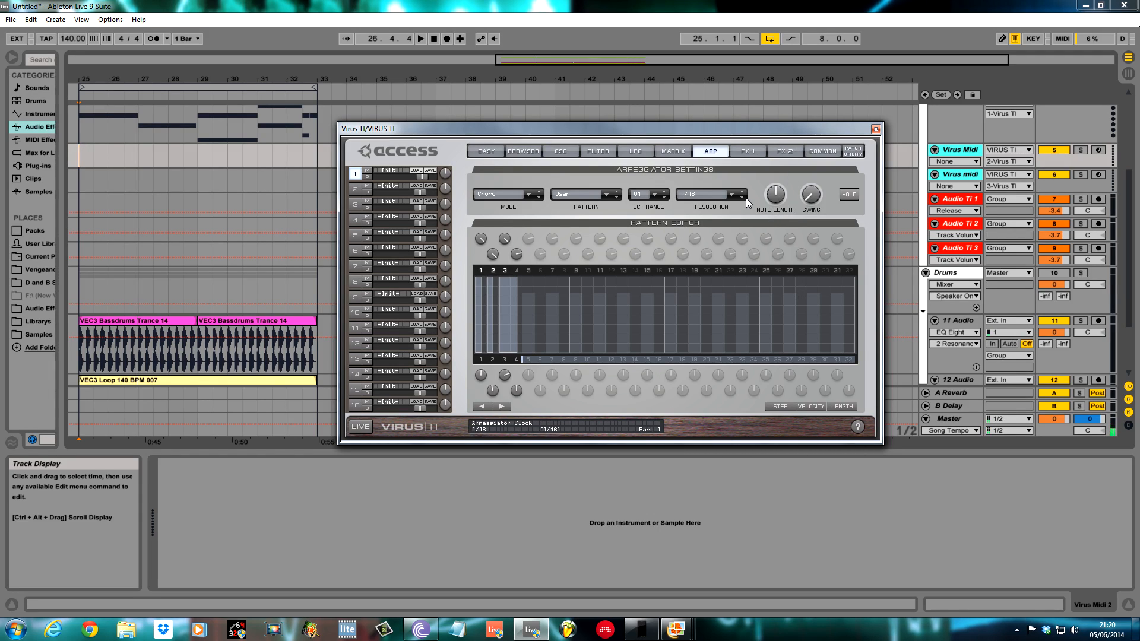
- Shorten the arpeggiator's note length slightly while auditioning the clip
key("space")
left_click_drag(778, 194, 790, 215)
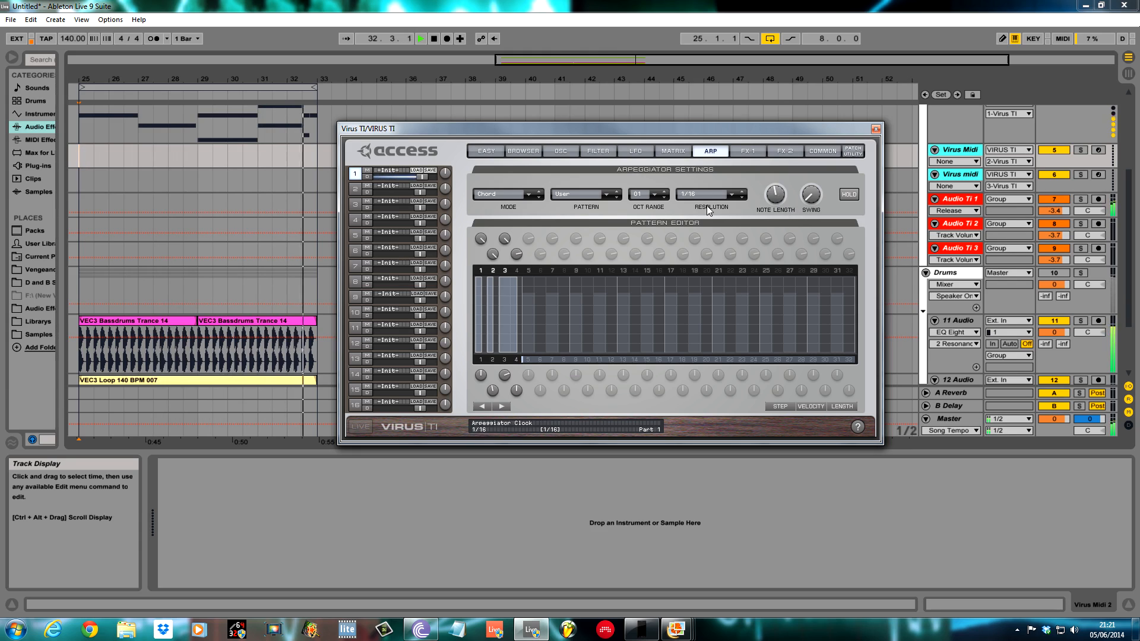
key("space")
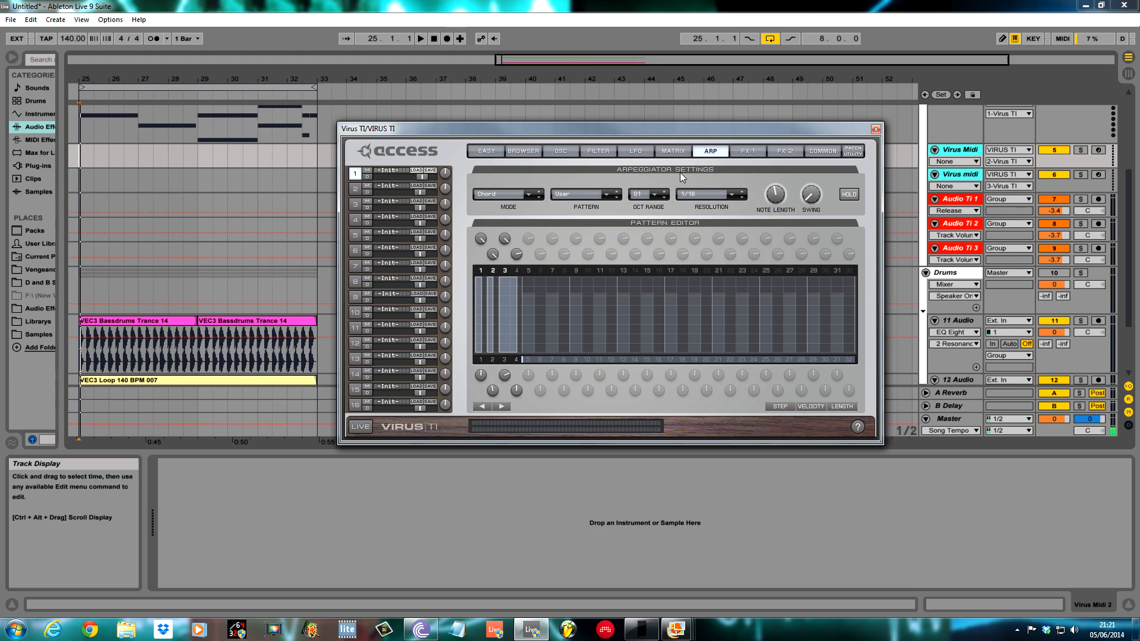
- Set the amplifier envelope's release to 26 while auditioning the gated pattern, and stop playback
left_click(597, 153)
left_click_drag(723, 394, 722, 393)
left_click_drag(852, 399, 853, 396)
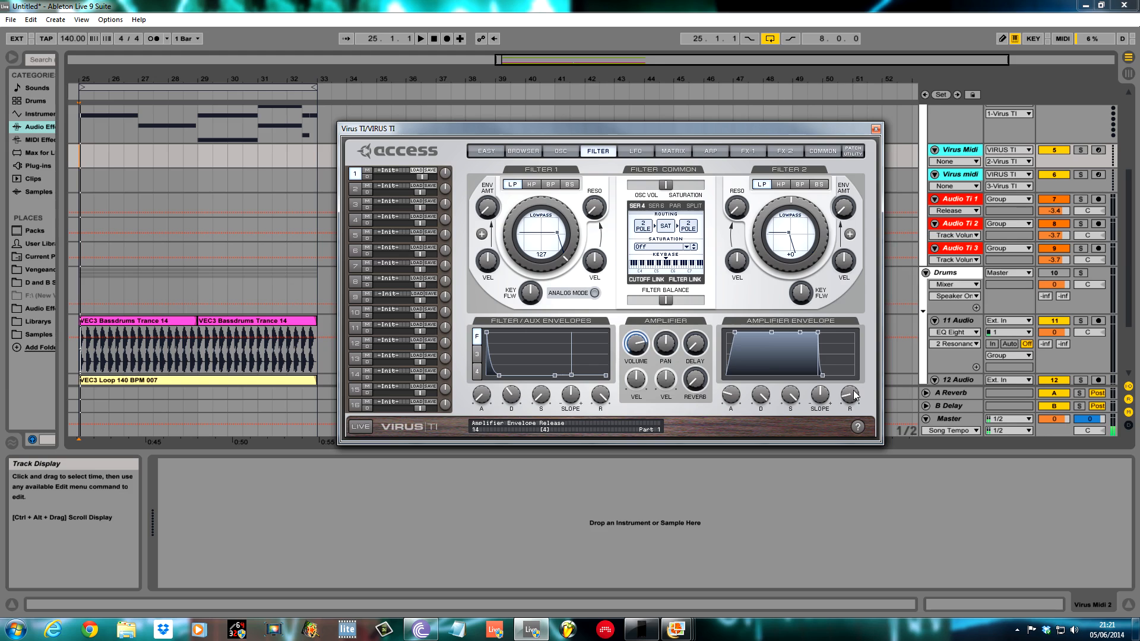
left_click(702, 152)
key("space")
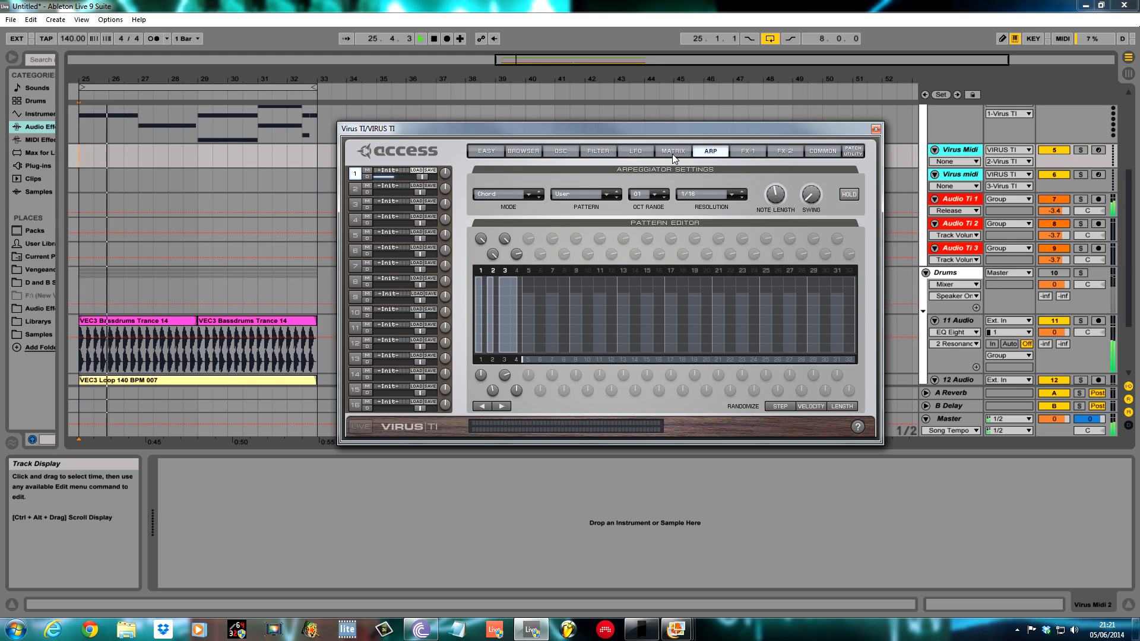
left_click(598, 151)
left_click_drag(851, 390, 850, 410)
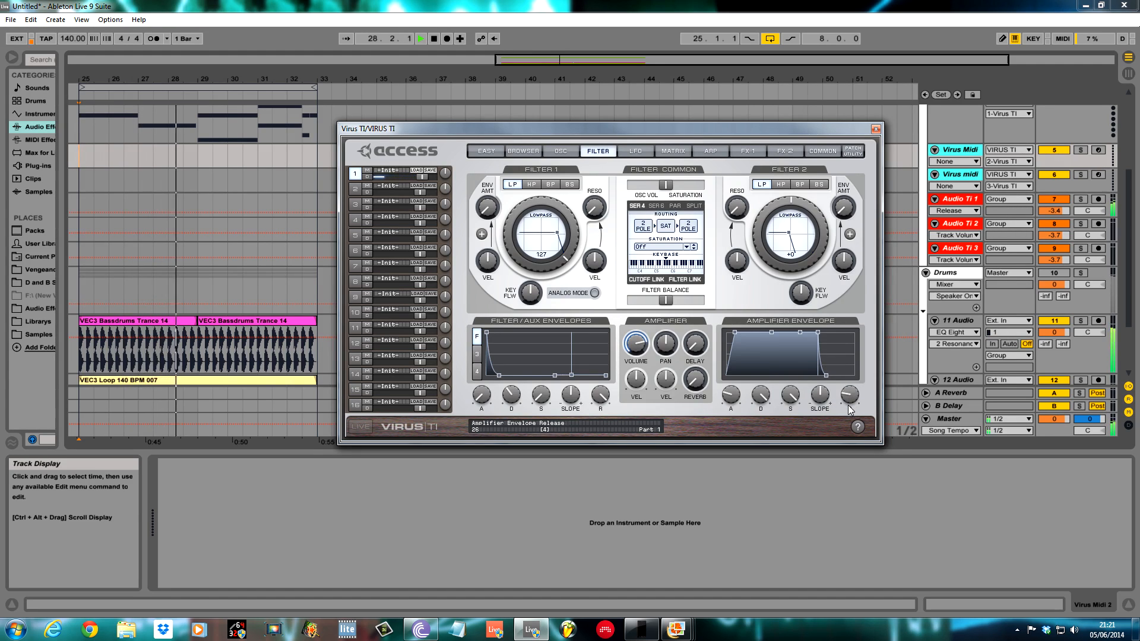
key("space")
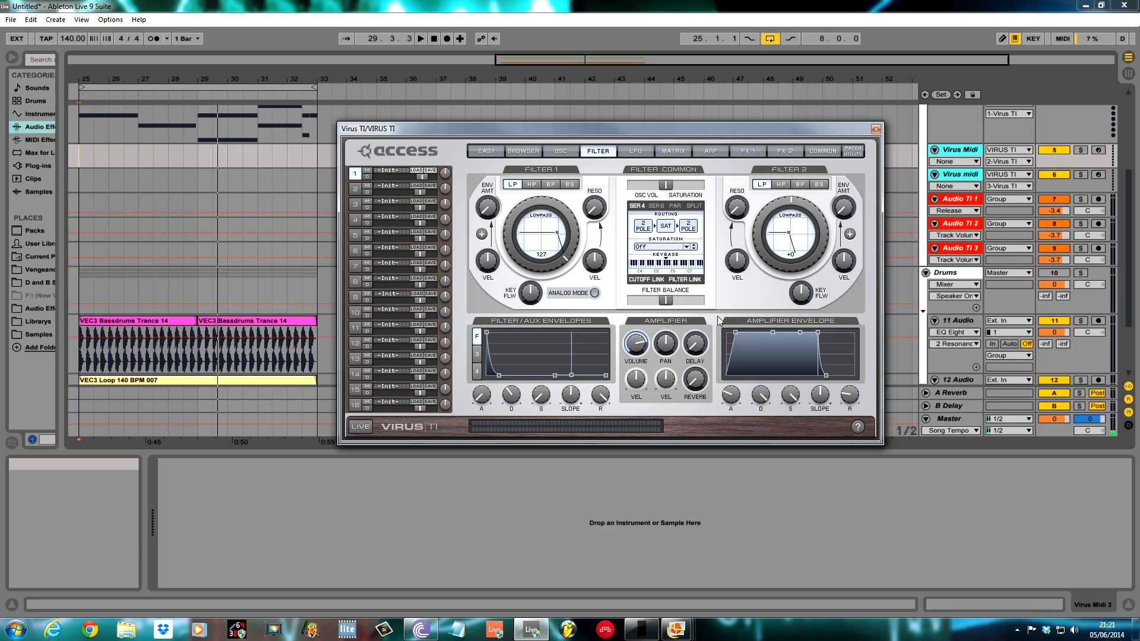
- Assign soft knob 1's destination to Arp Note Length, audition the clip and stop playback
left_click(720, 152)
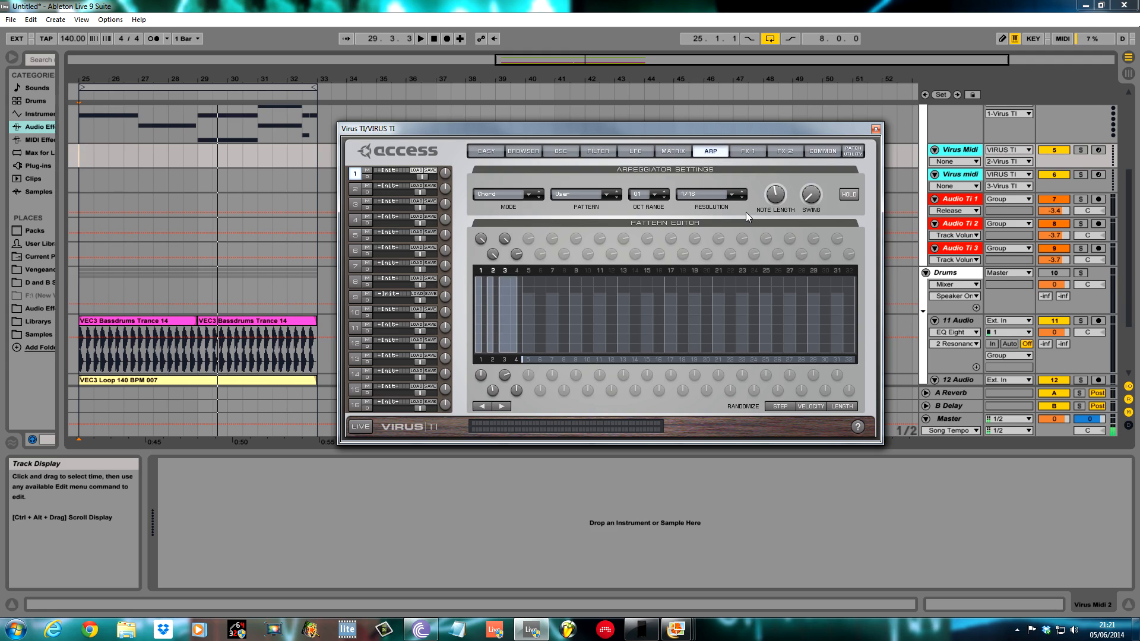
left_click(823, 153)
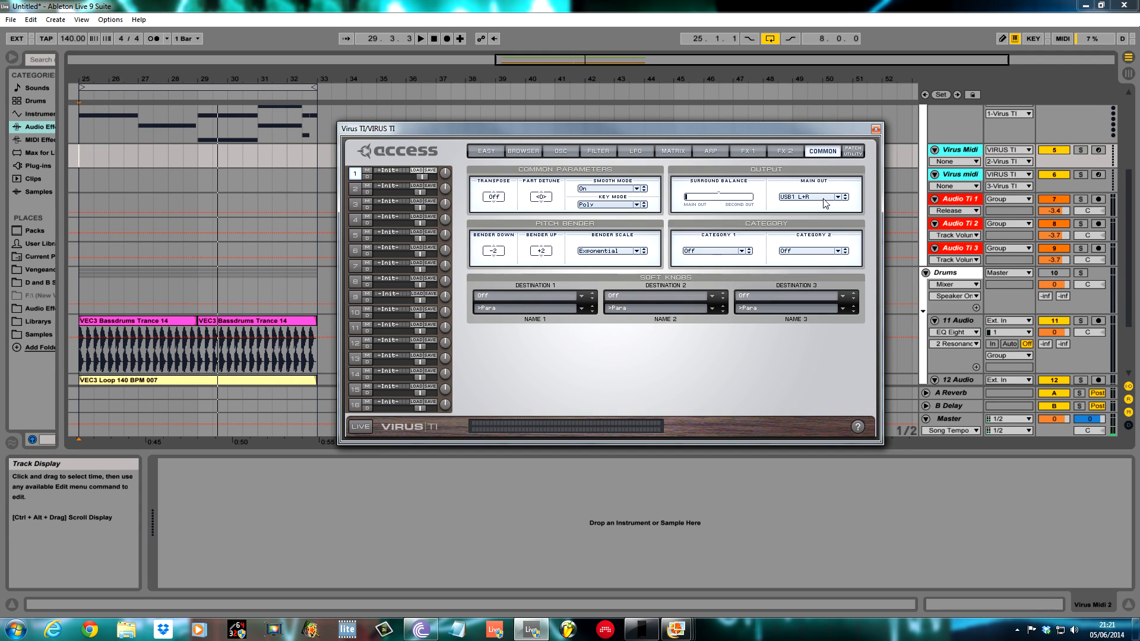
left_click(581, 296)
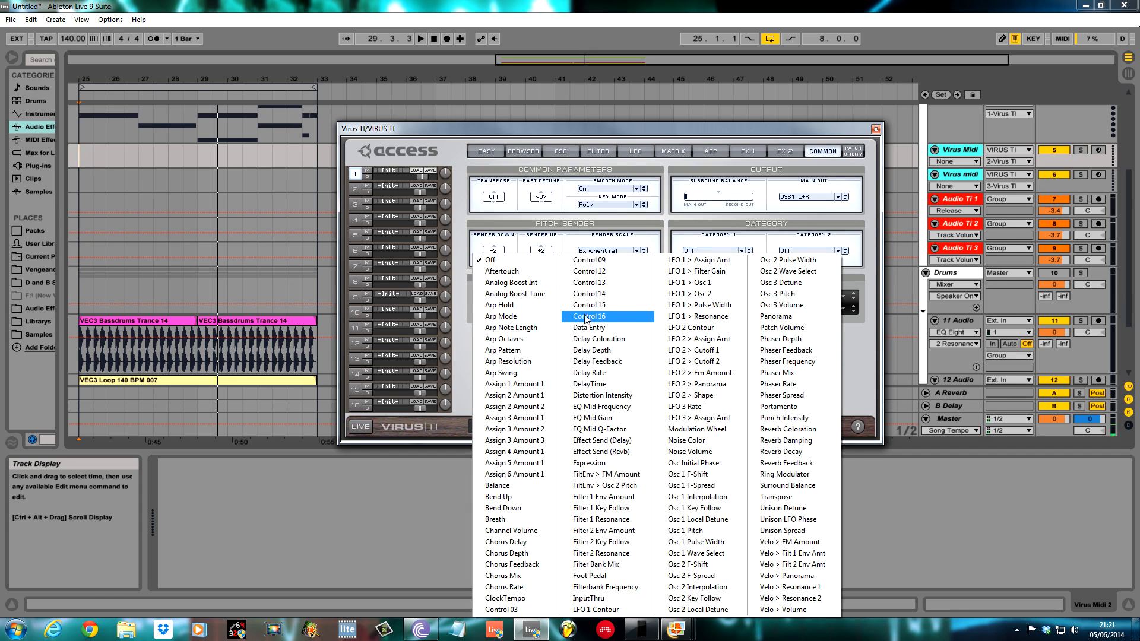
left_click(509, 328)
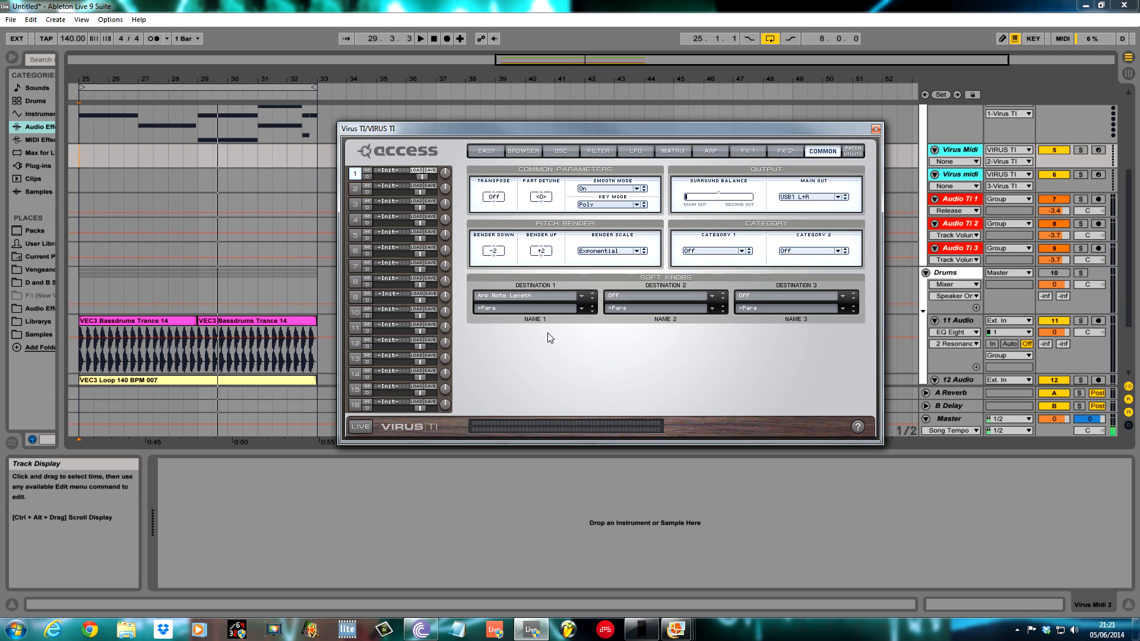
key("space")
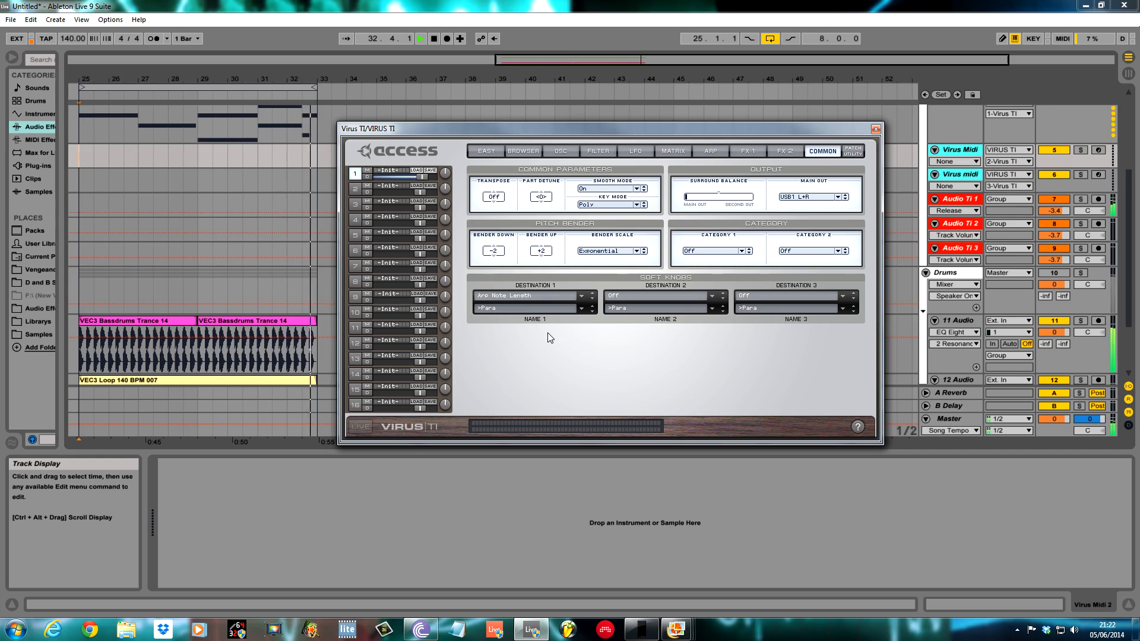
key("space")
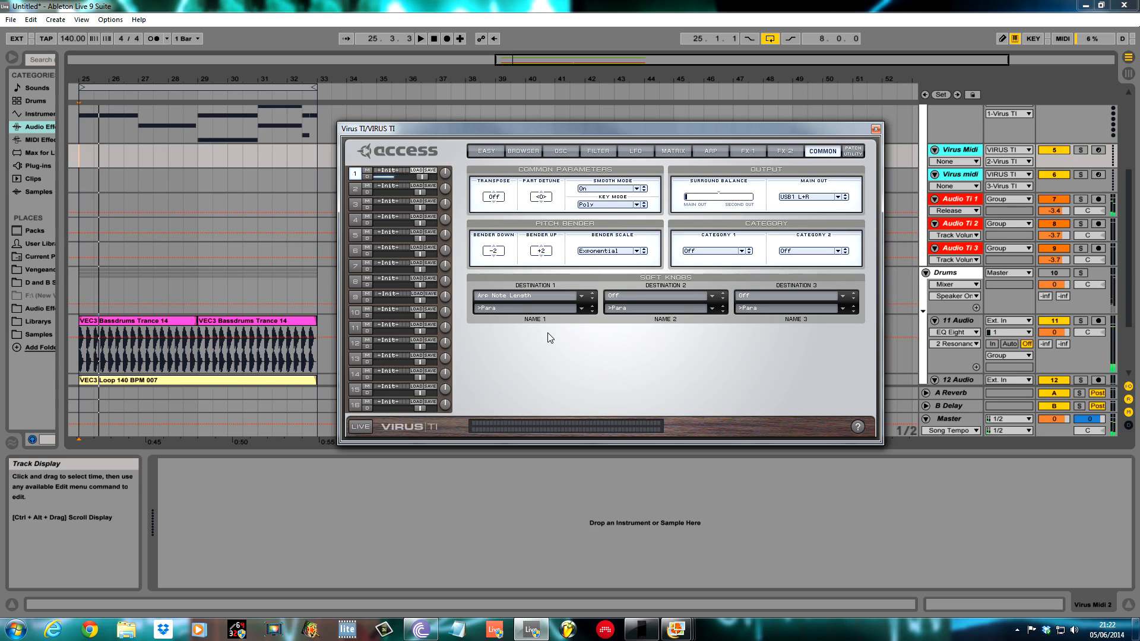
- Try out changes to step 4 of the arpeggiator pattern while auditioning the clip, and stop playback
left_click(708, 151)
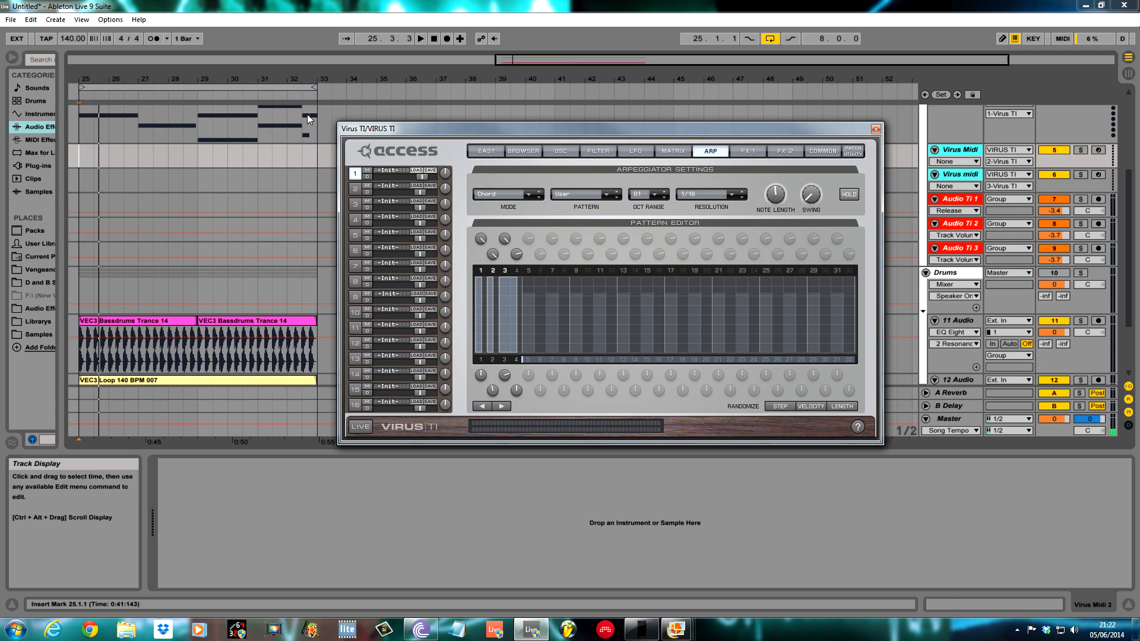
key("space")
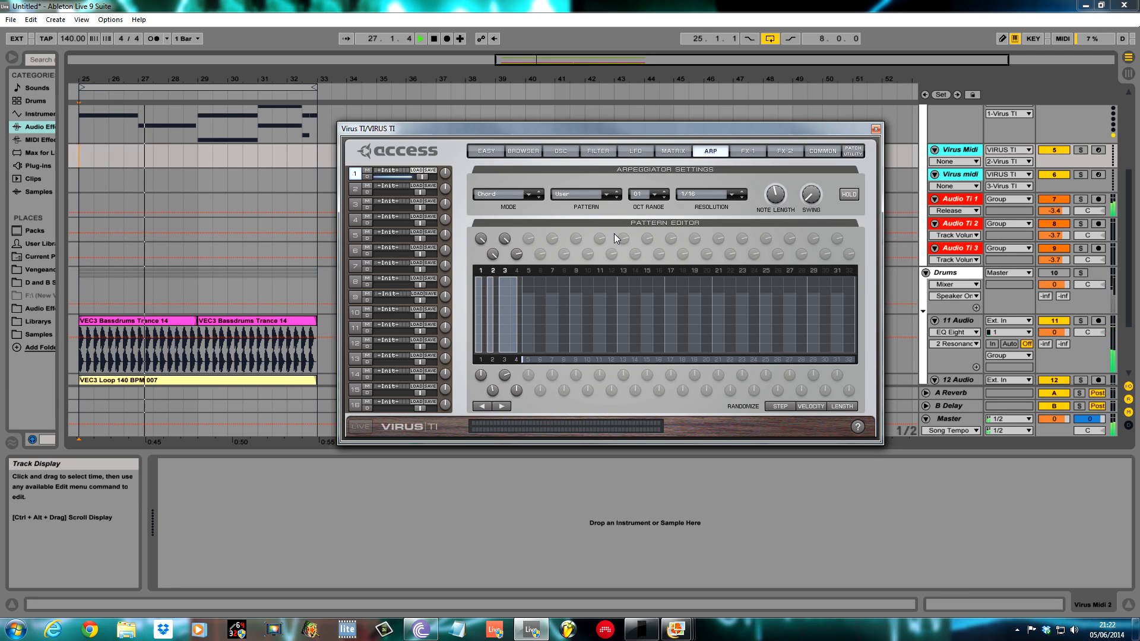
left_click(518, 271)
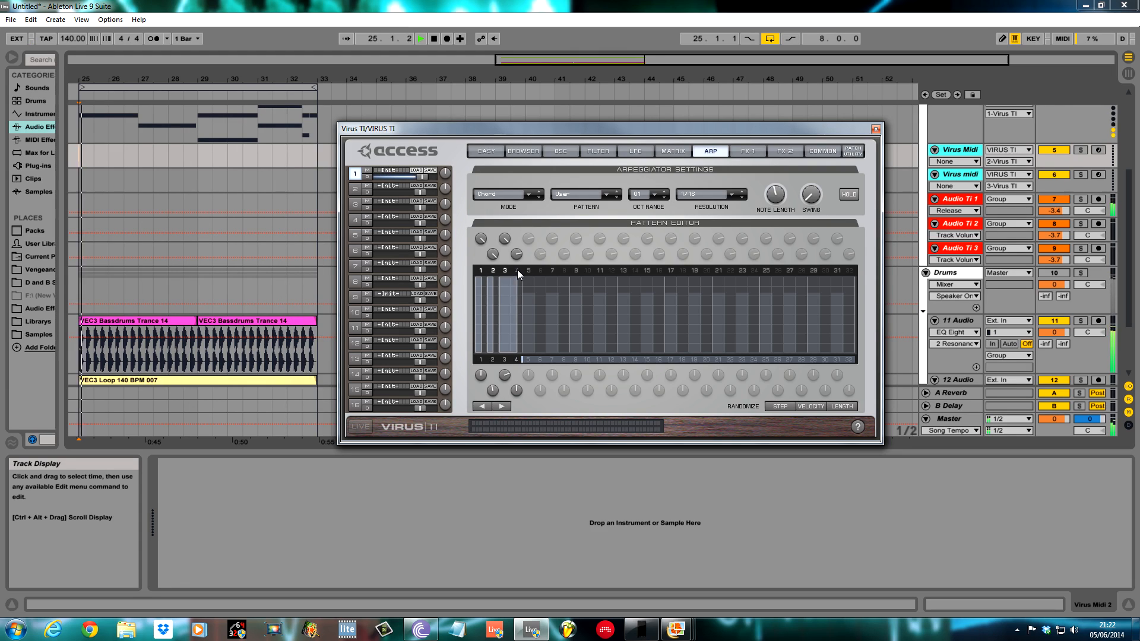
left_click(514, 282)
left_click(515, 273)
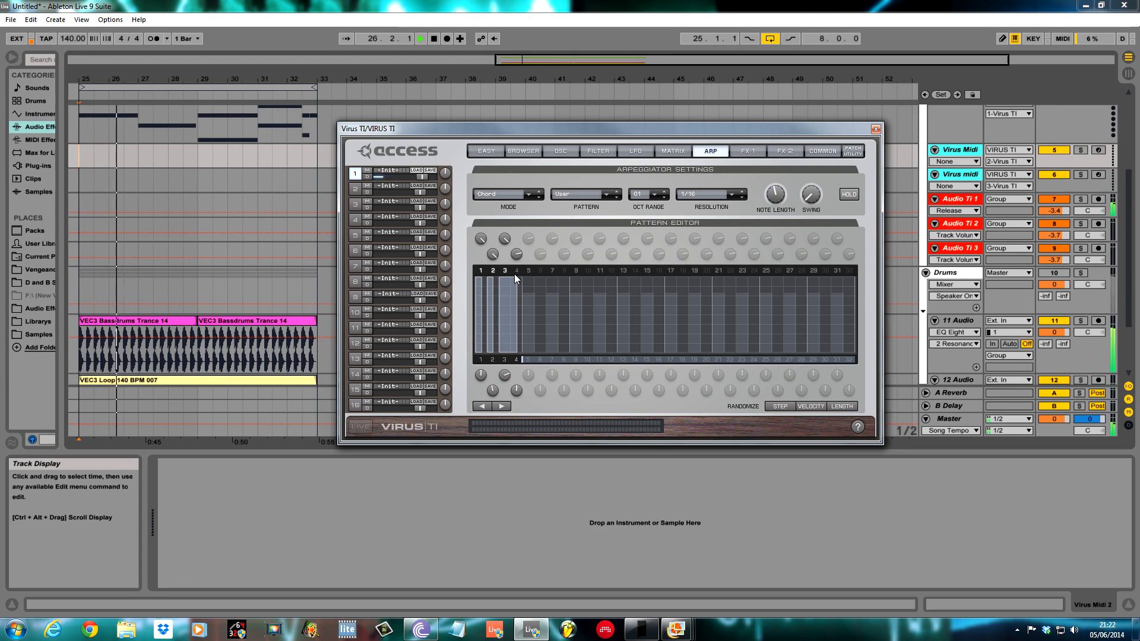
left_click(514, 273)
left_click_drag(514, 285, 514, 287)
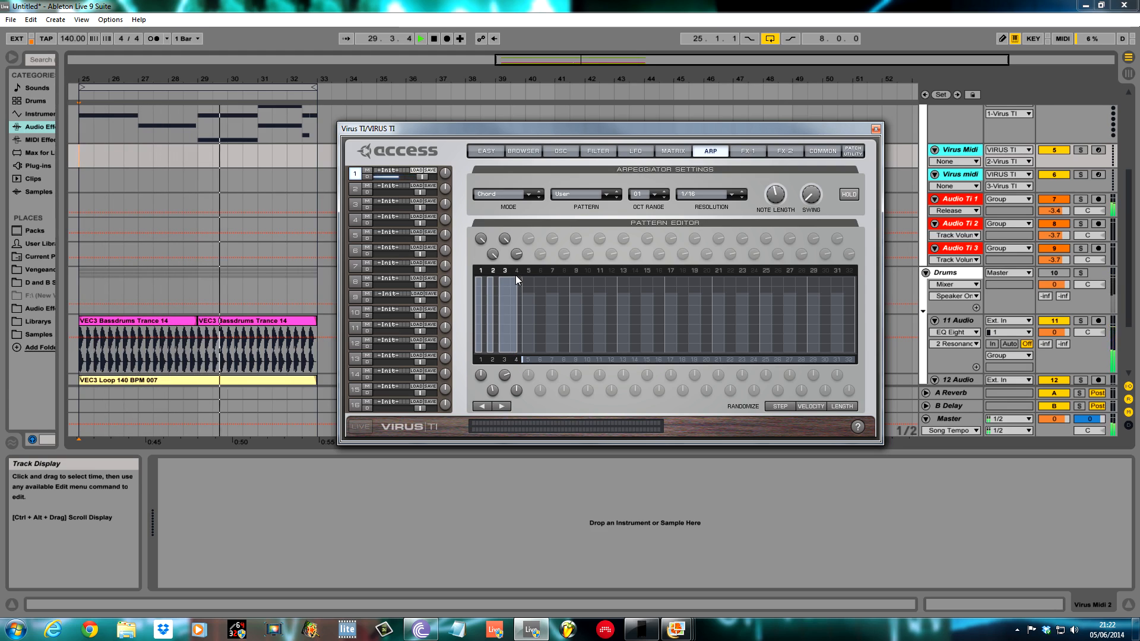
left_click_drag(517, 282, 517, 274)
key("space")
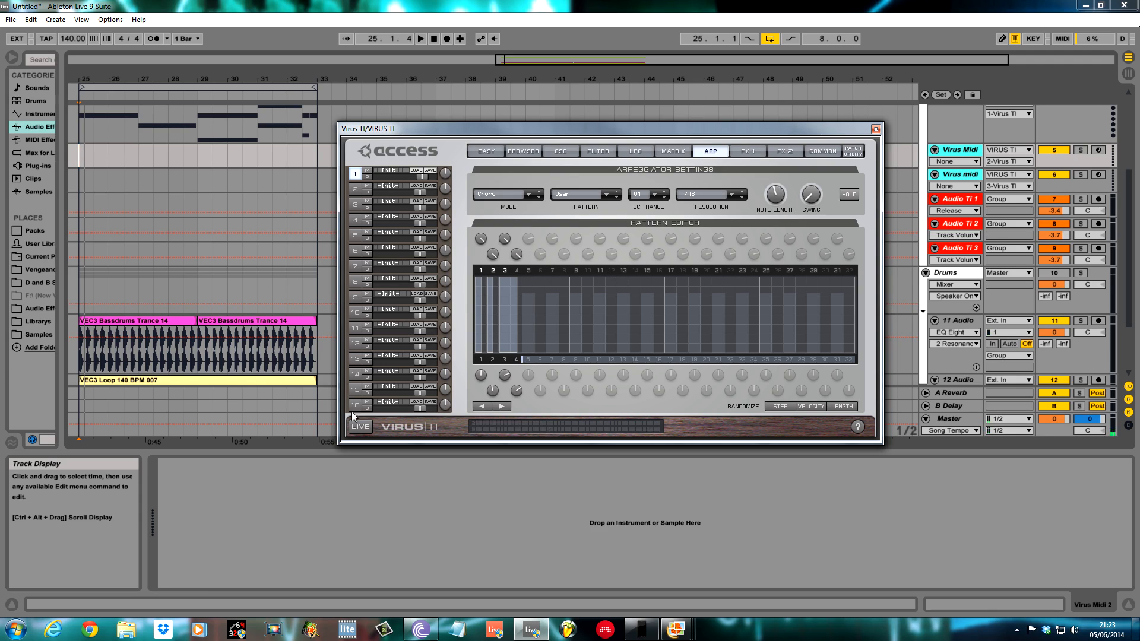
- Set filter 2's cutoff offset to +62 and the oscillator section volume to +26
left_click(1131, 199)
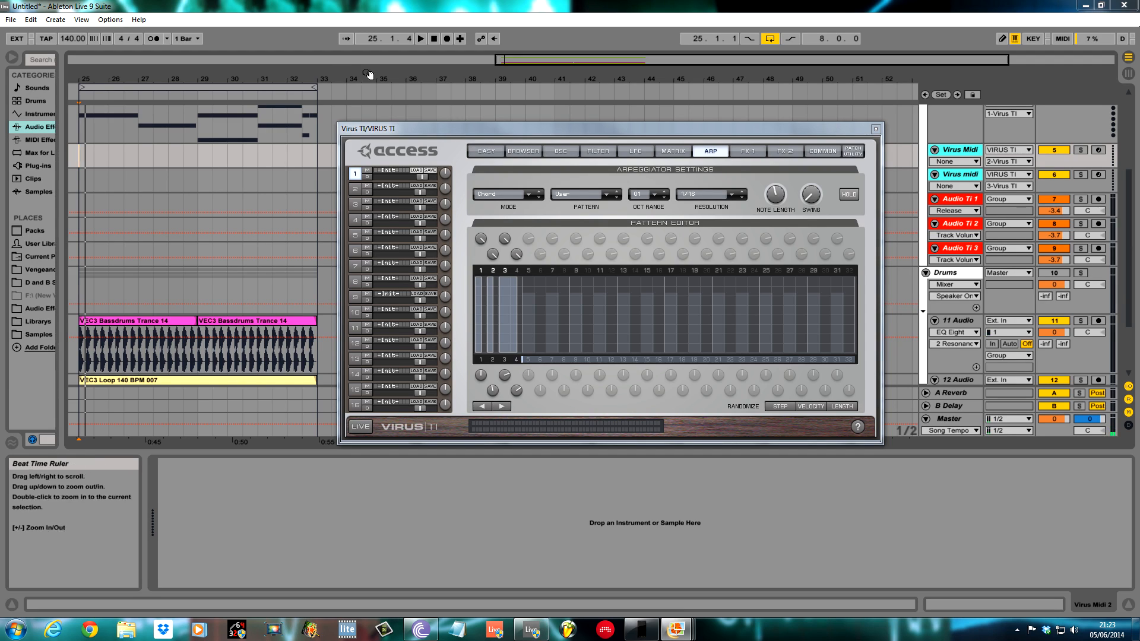
left_click(598, 151)
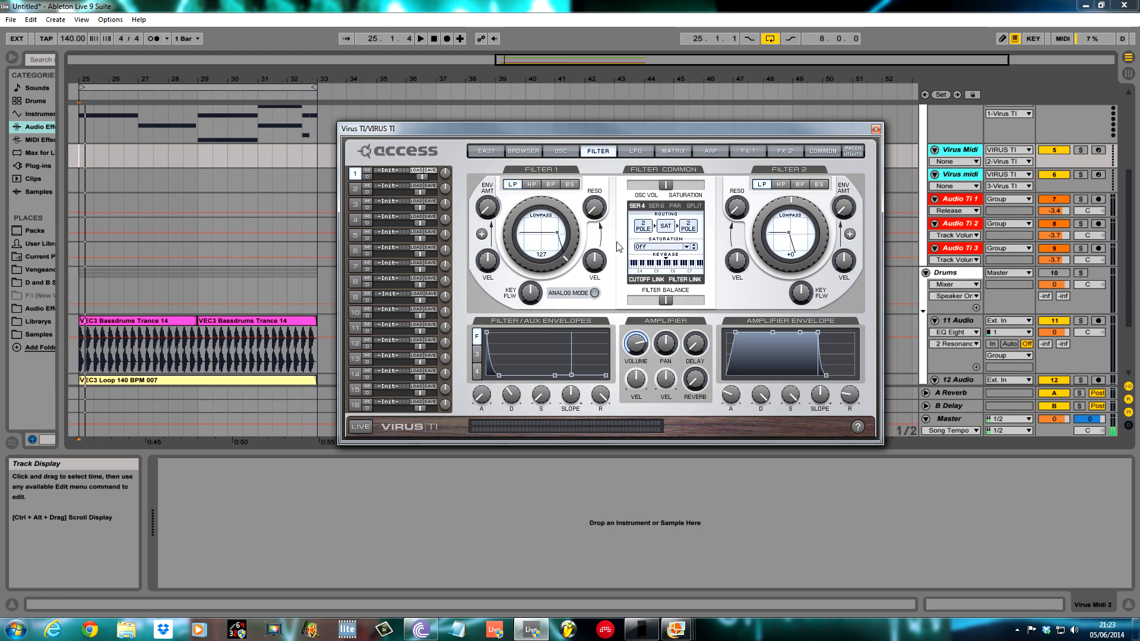
left_click_drag(760, 200, 761, 185)
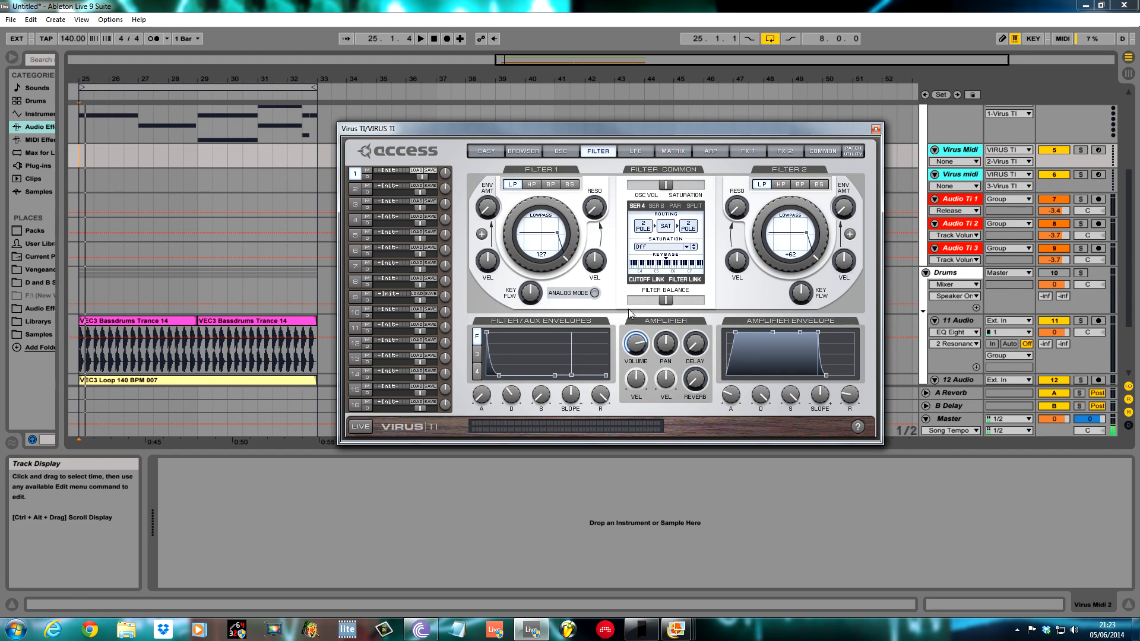
left_click_drag(666, 184, 686, 185)
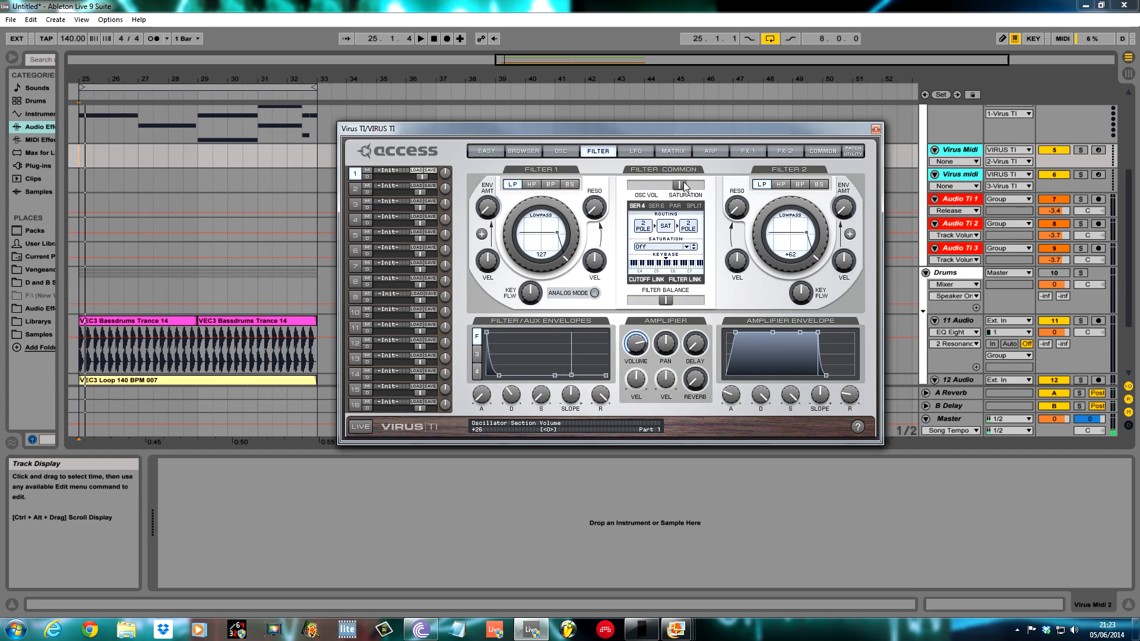
- Set the filter saturation type to Rate+Follow and briefly audition the clip
left_click(686, 247)
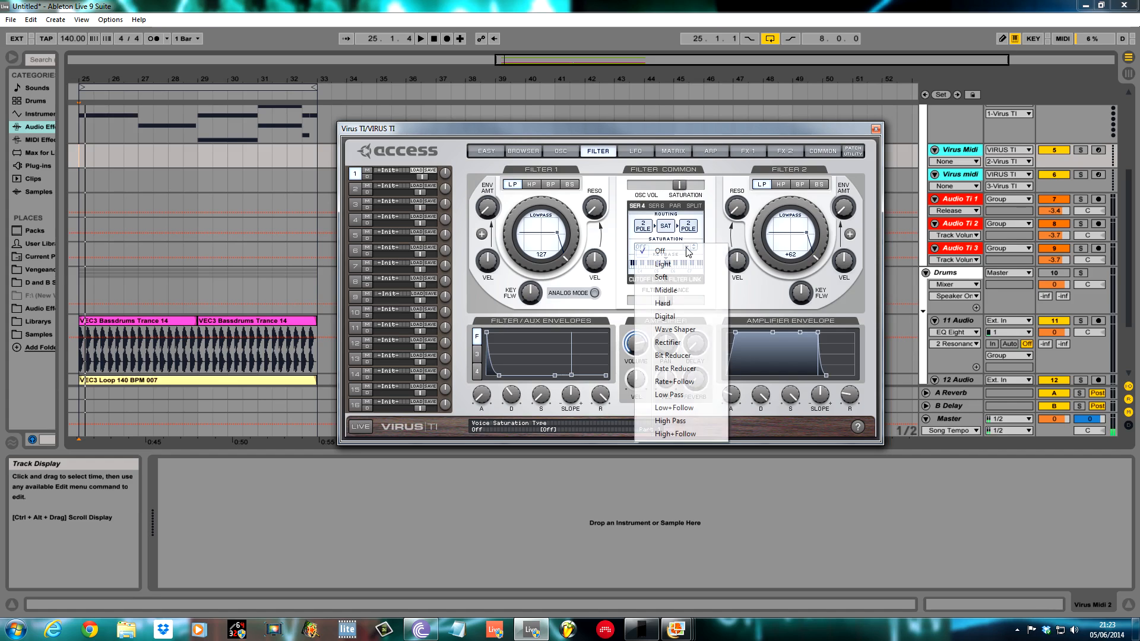
left_click(702, 382)
key("space")
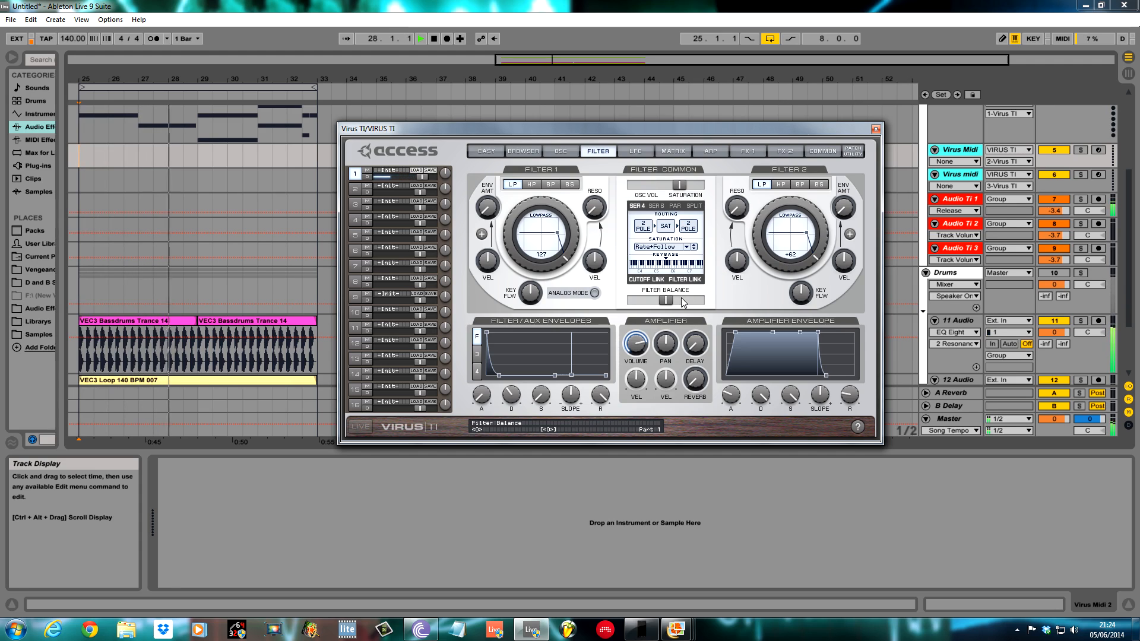
key("space")
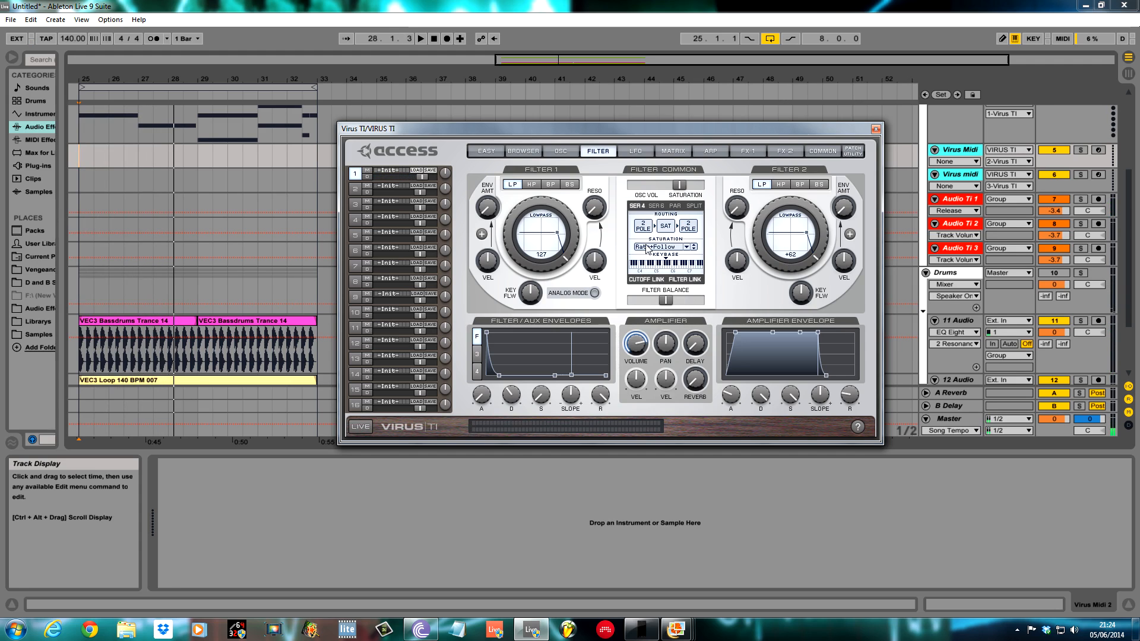
- Audition the patch with the filter routing set to Split, and set filter 2's cutoff offset to +55
left_click(694, 206)
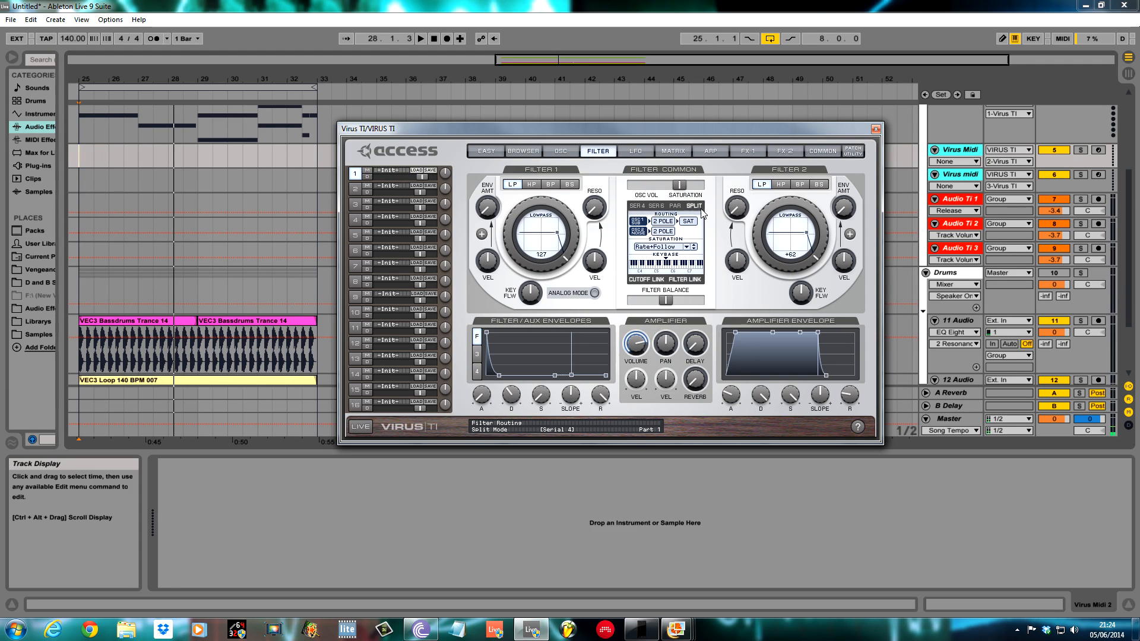
key("space")
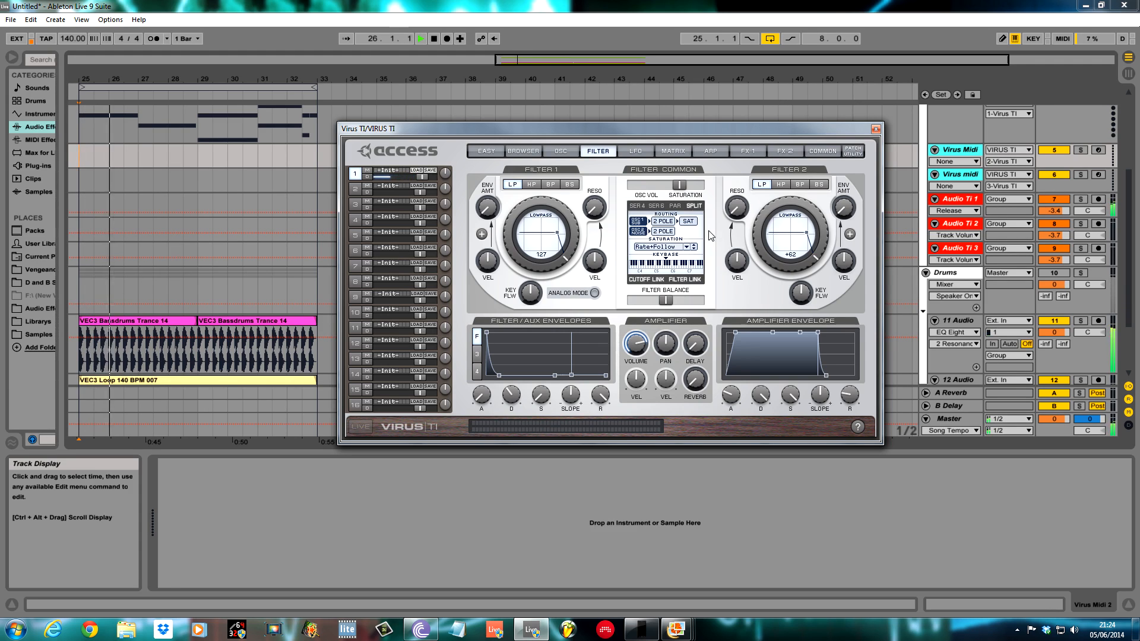
key("space")
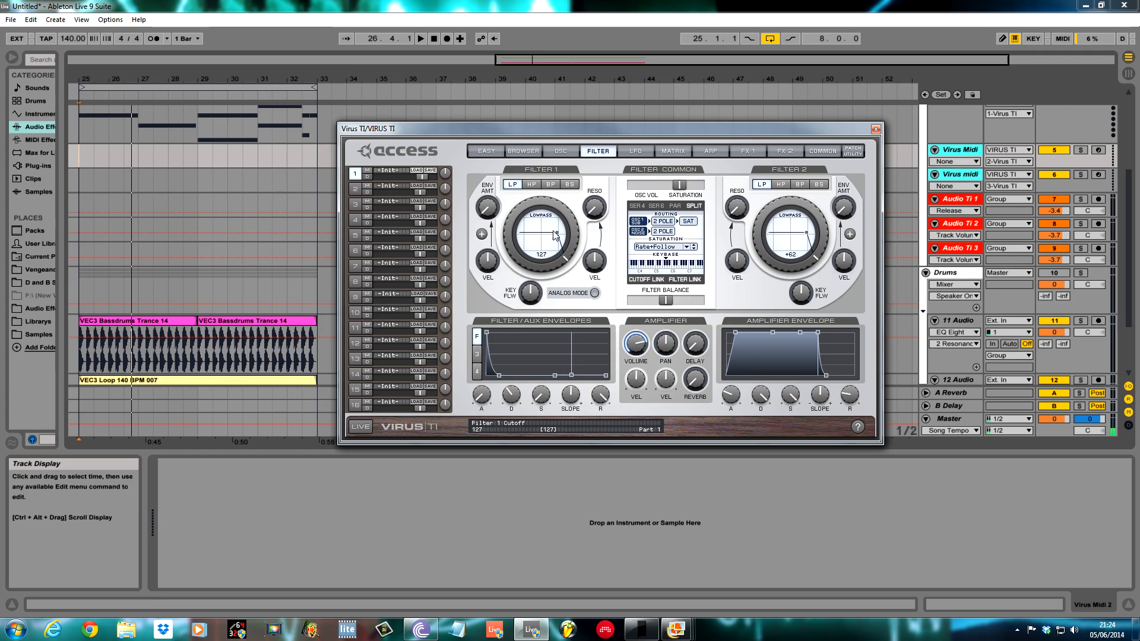
scroll(769, 212, "down", 5)
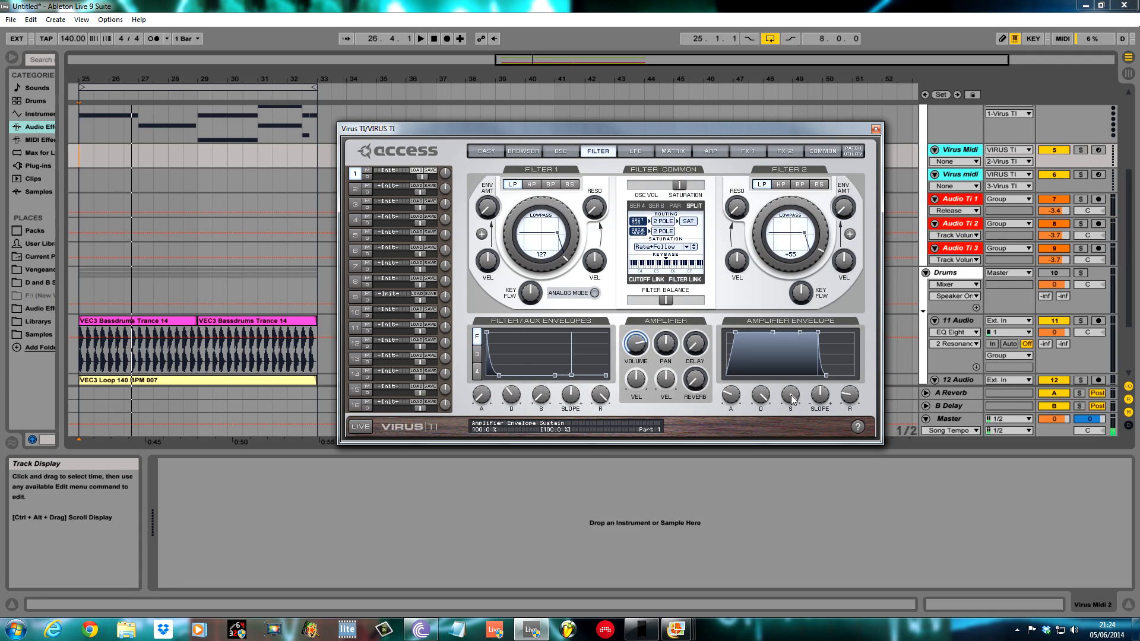
- Set the amplifier envelope's sustain to 50.0 % and shorten its decay slightly
left_click_drag(791, 397, 792, 454)
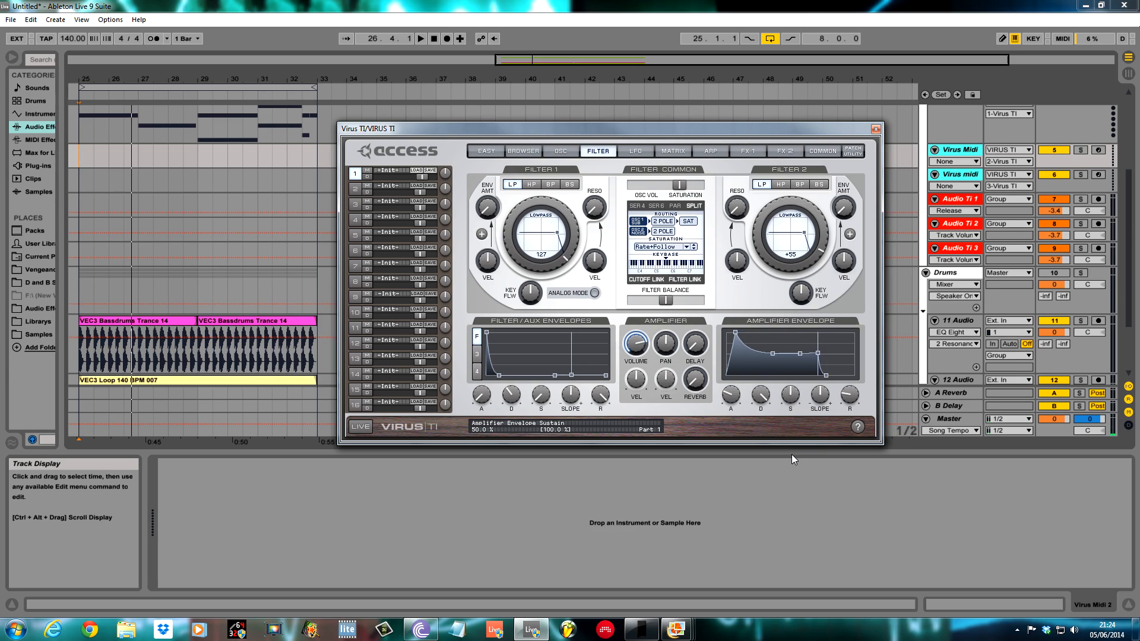
left_click_drag(765, 409, 762, 437)
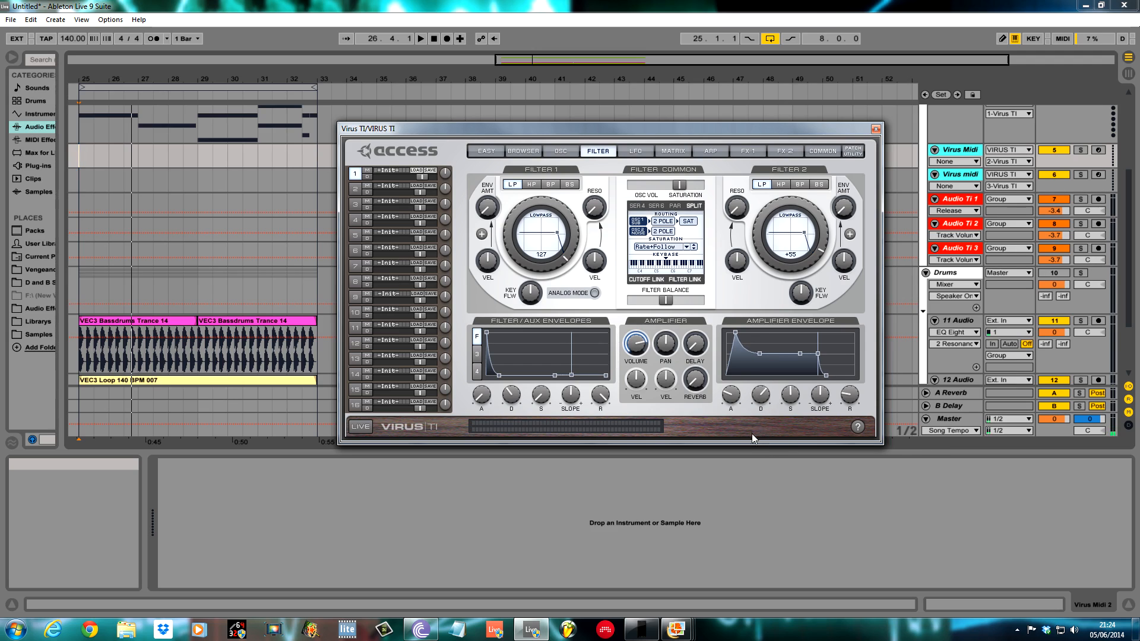
mouse_move(850, 393)
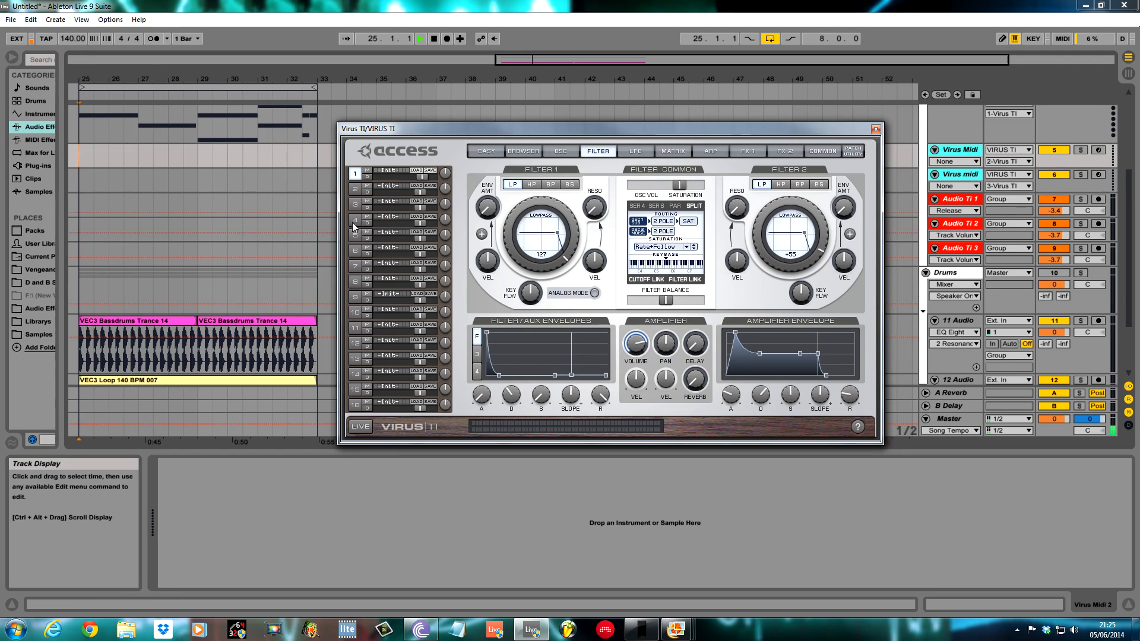
- Audition the clip with the reshaped amplifier envelope while reviewing the arpeggiator and filter settings, and stop playback
key("space")
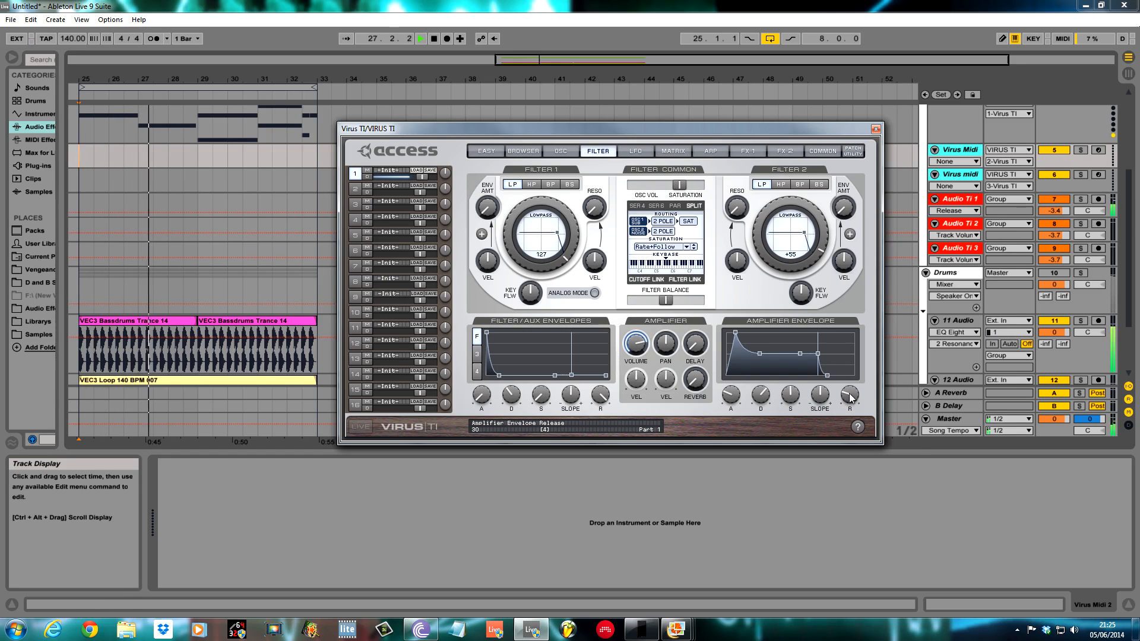
left_click(710, 152)
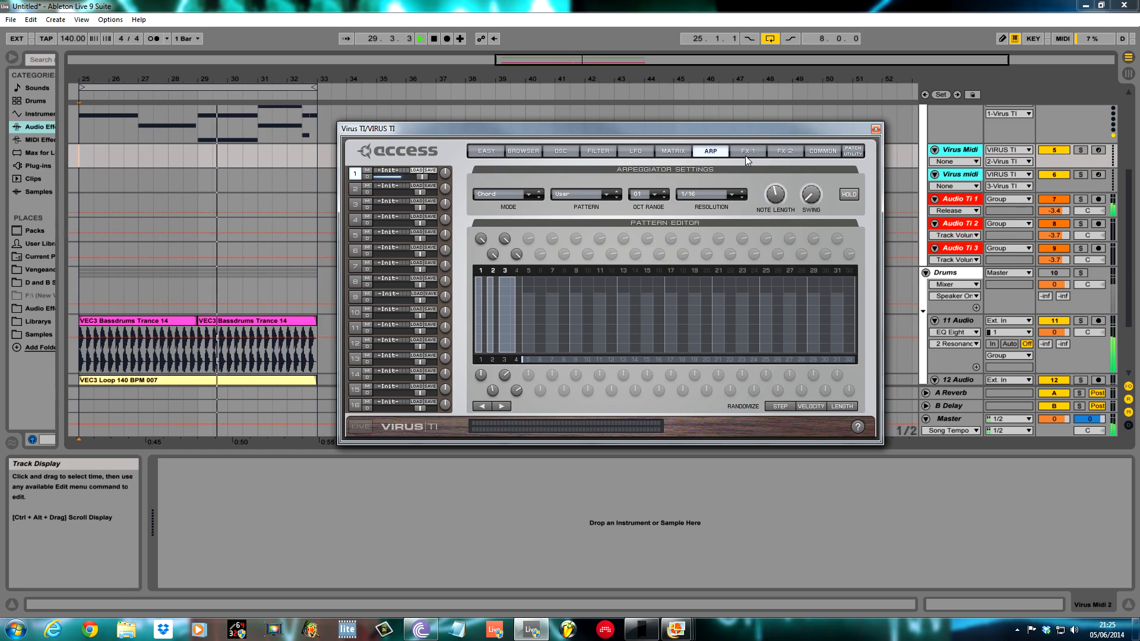
left_click(599, 152)
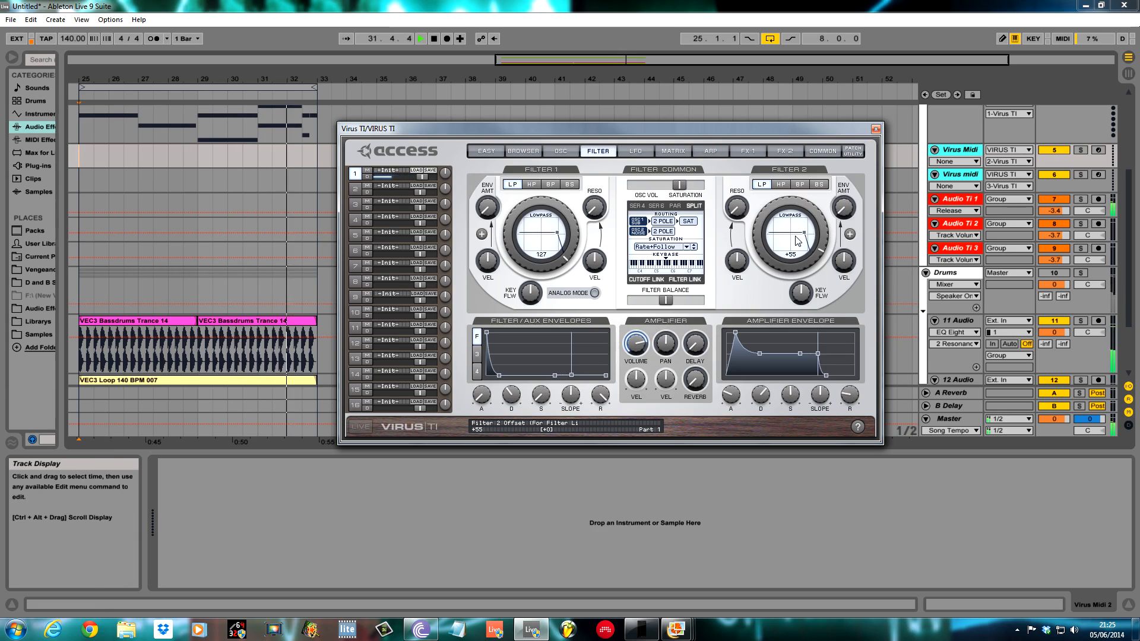
key("space")
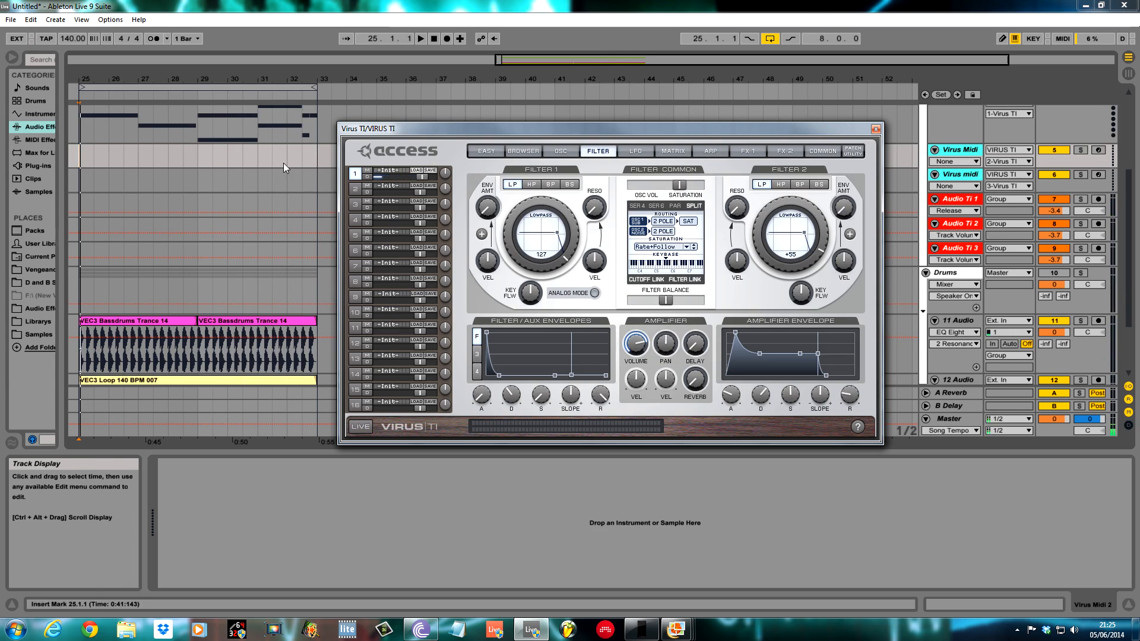
key("alt+Tab")
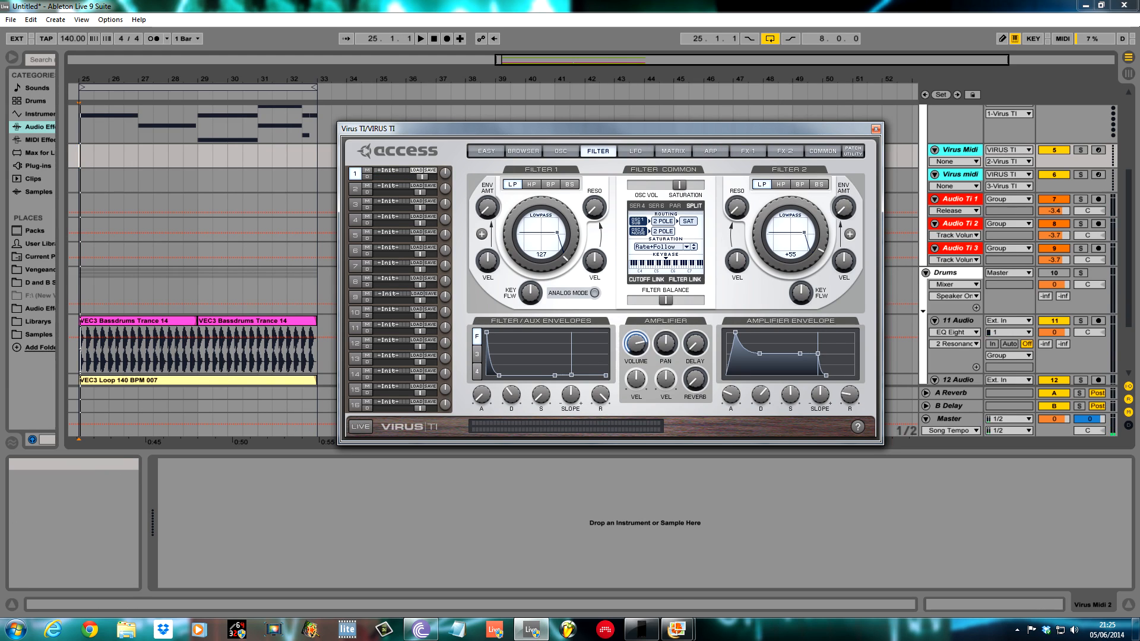
key("alt+Tab")
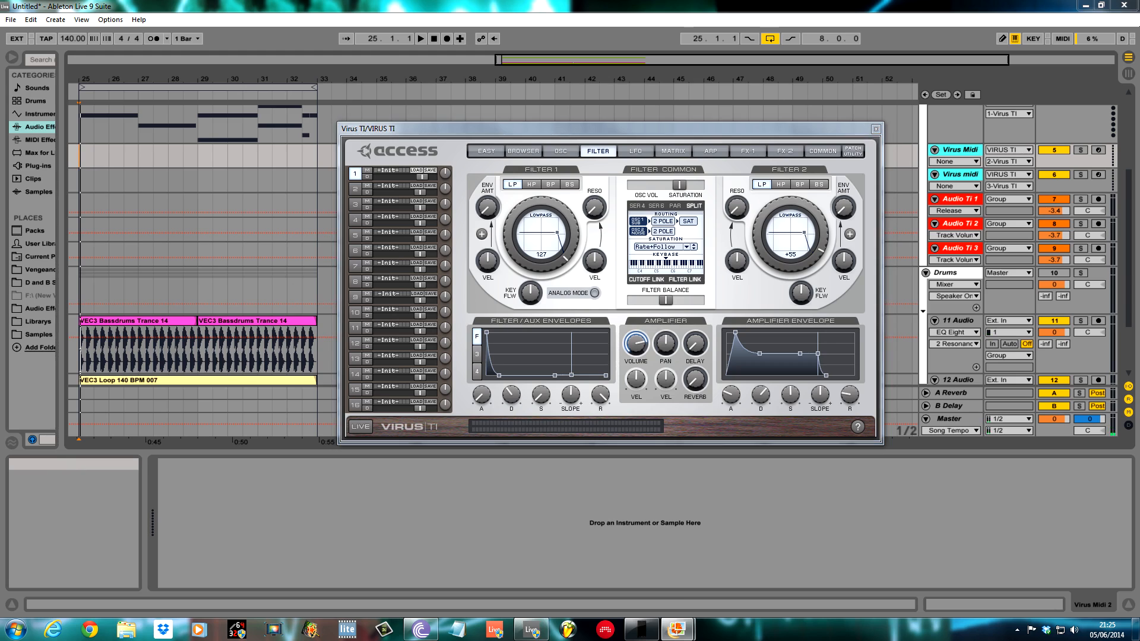
- Raise the Analog Boost character intensity on the first effects page, review the other character types and keep Analog Boost
left_click(747, 150)
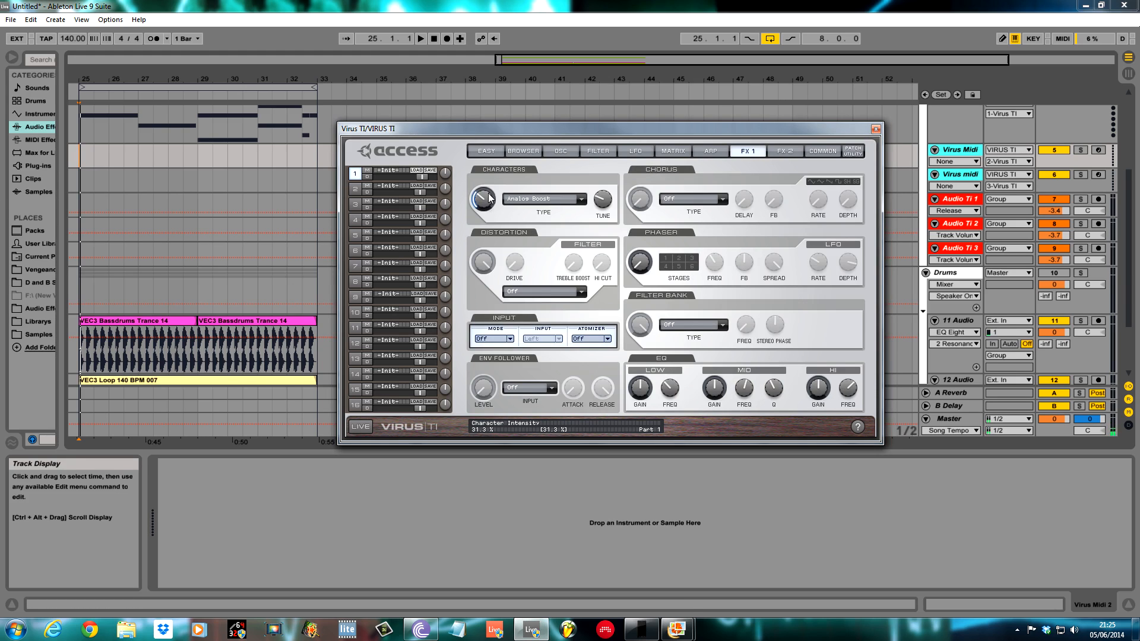
left_click_drag(481, 199, 484, 160)
mouse_move(604, 205)
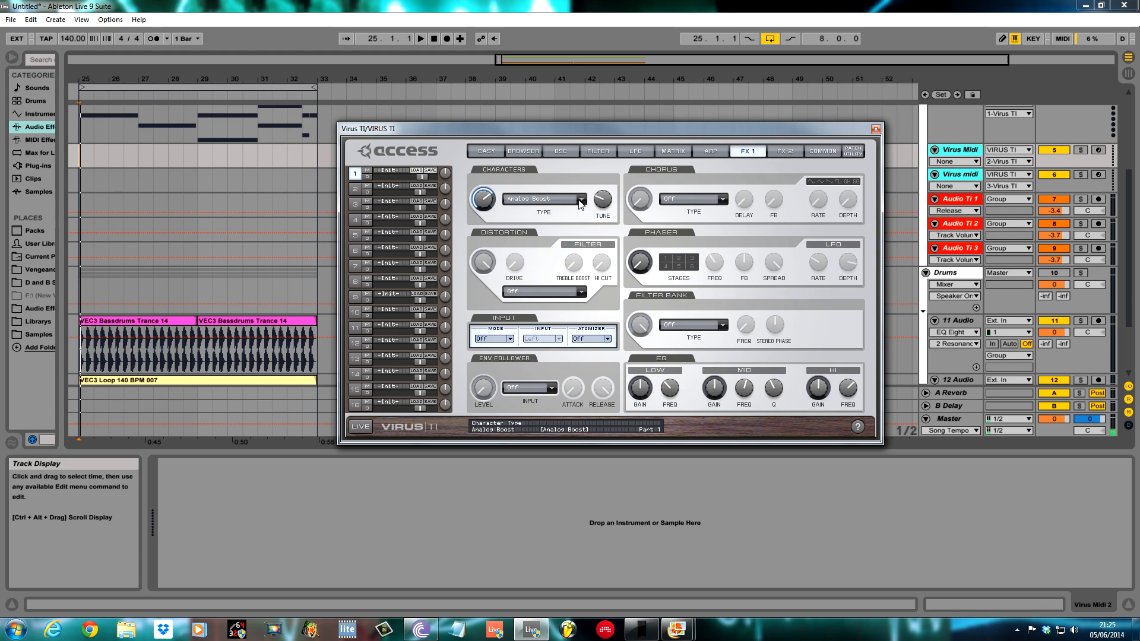
left_click(581, 201)
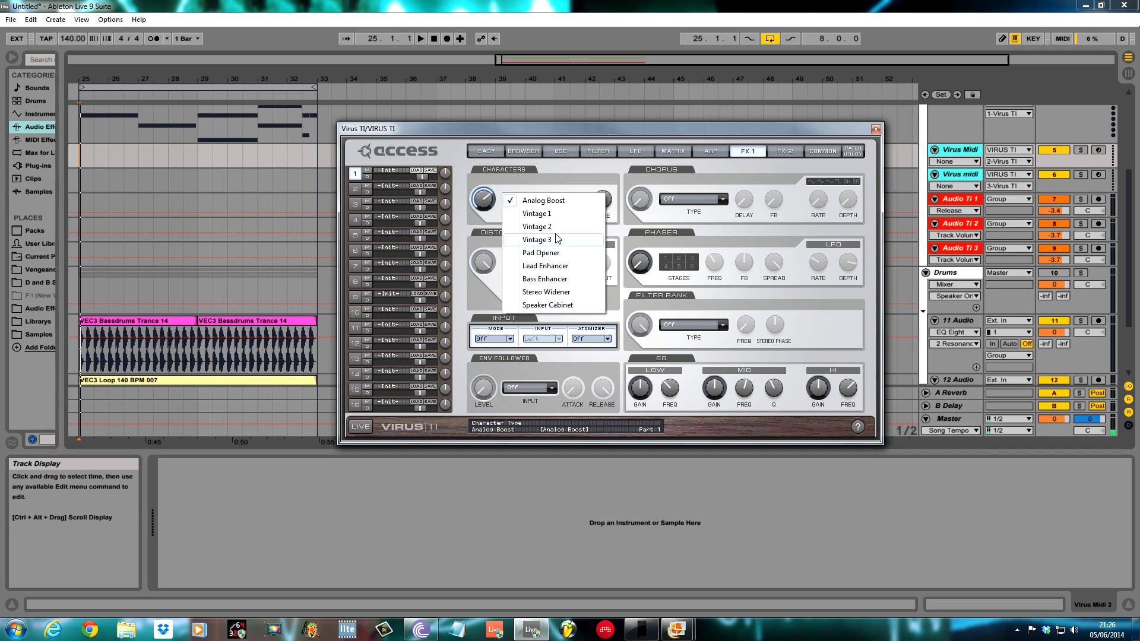
left_click(568, 180)
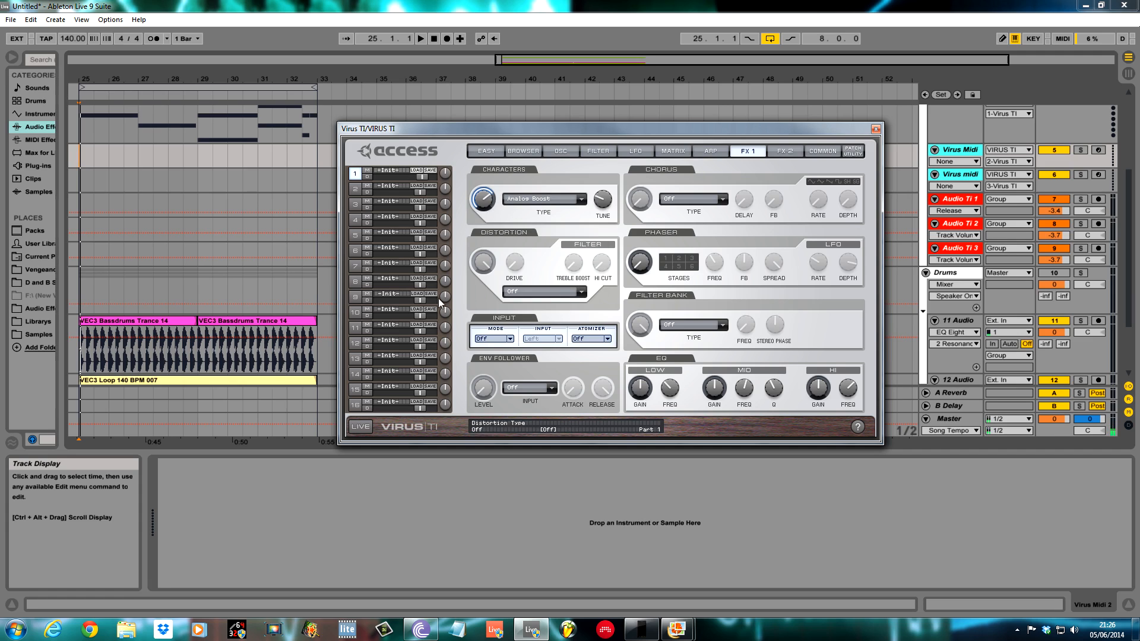
- Set the distortion type to Saffron Overdrive, adjust its drive and tone, and briefly audition the clip
left_click(580, 292)
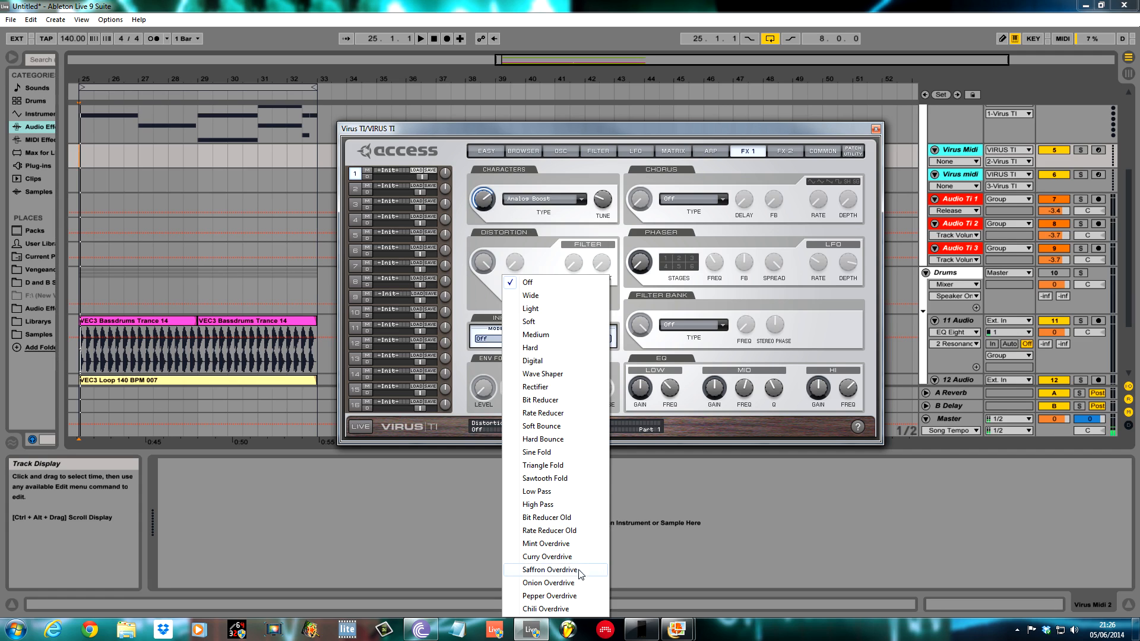
left_click(550, 569)
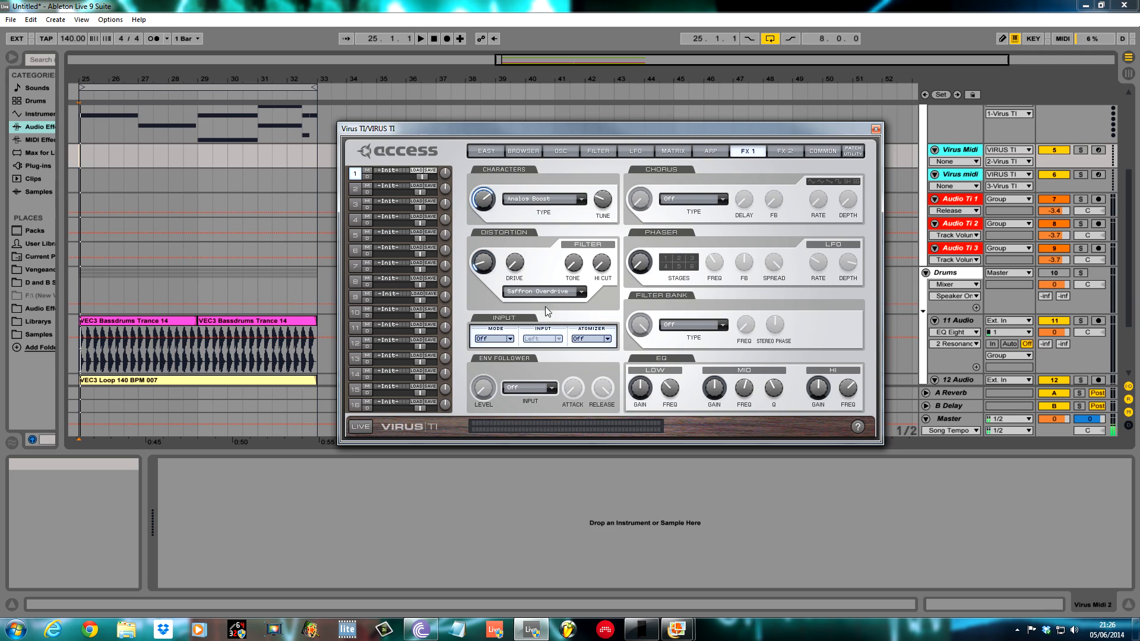
left_click_drag(575, 265, 558, 207)
left_click_drag(522, 263, 520, 234)
left_click_drag(574, 268, 573, 268)
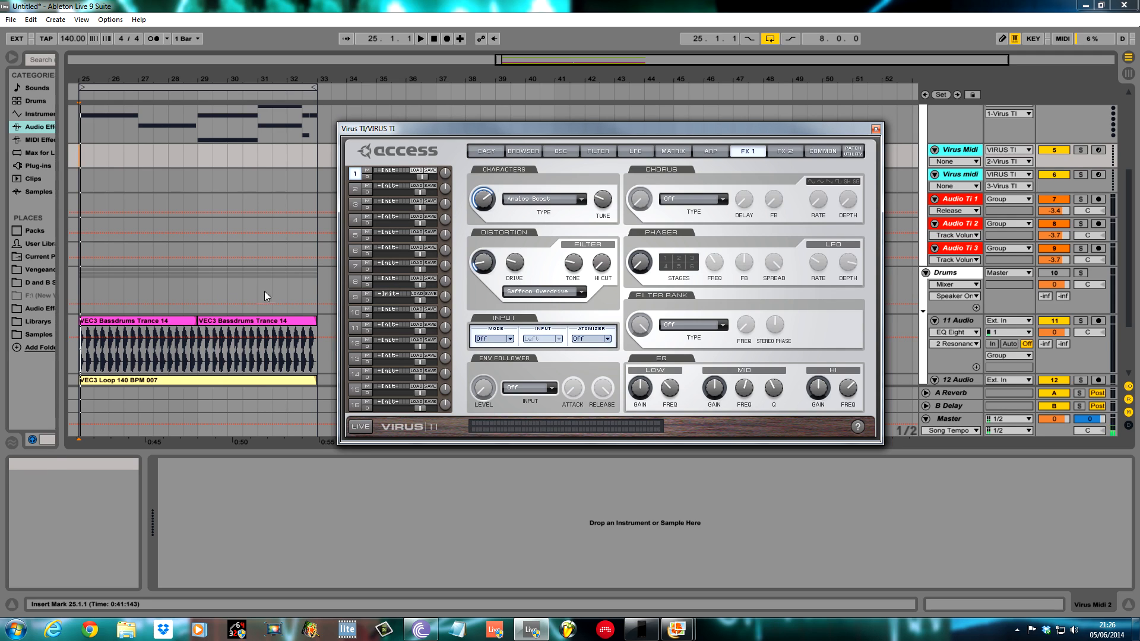
key("space")
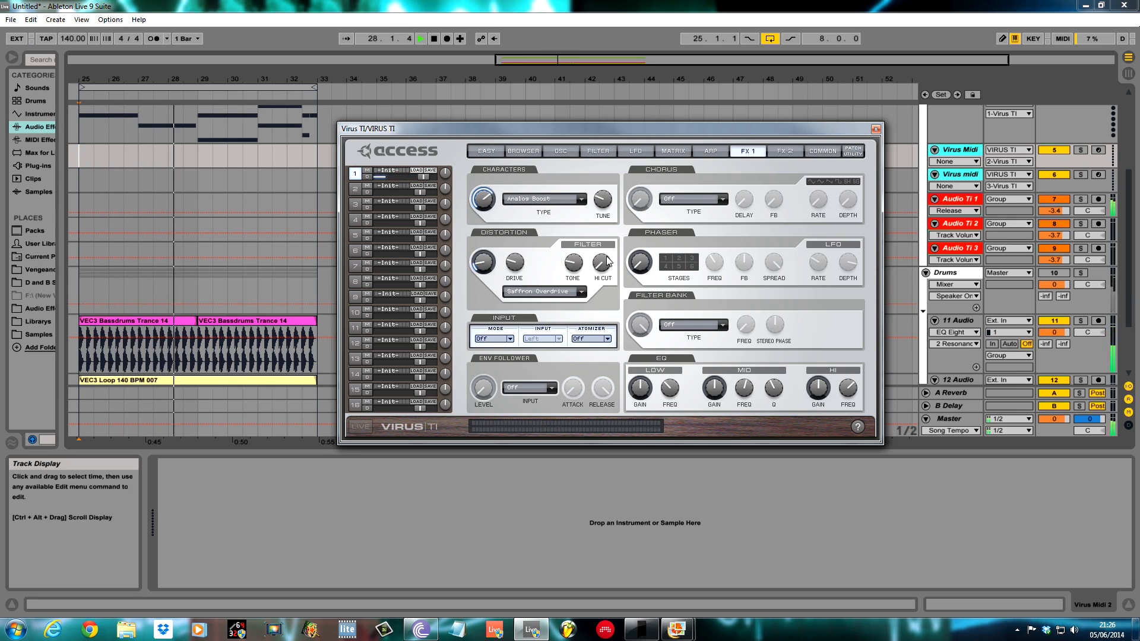
key("space")
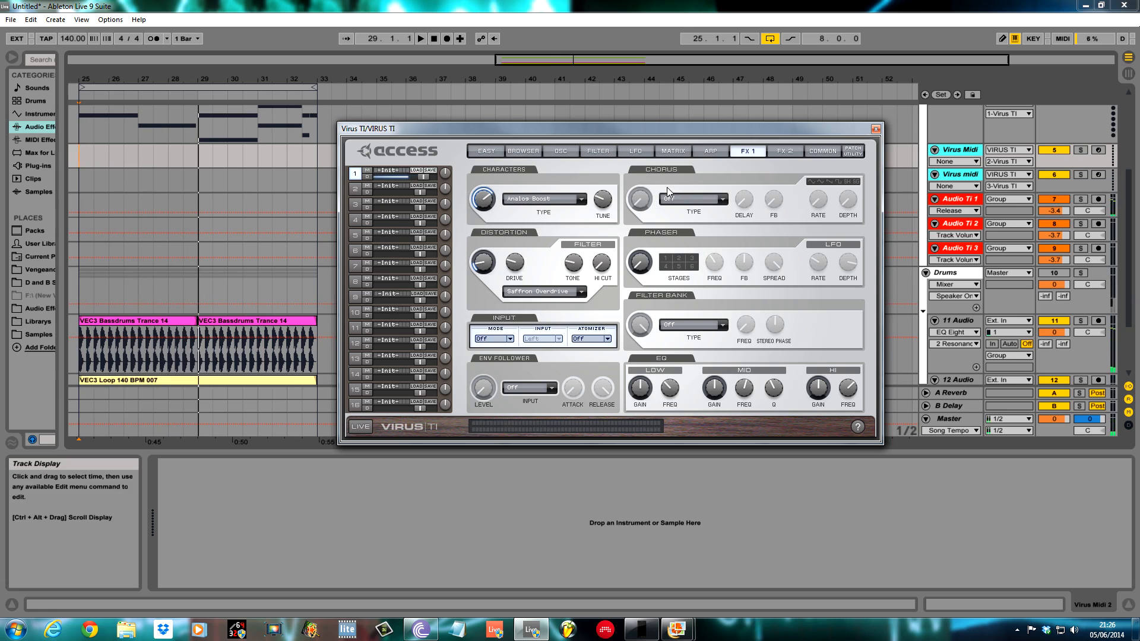
- Turn up the phaser mix, choose 2 stages, raise the spread, and set the phaser's LFO rate to 14 and depth to 63
mouse_move(641, 266)
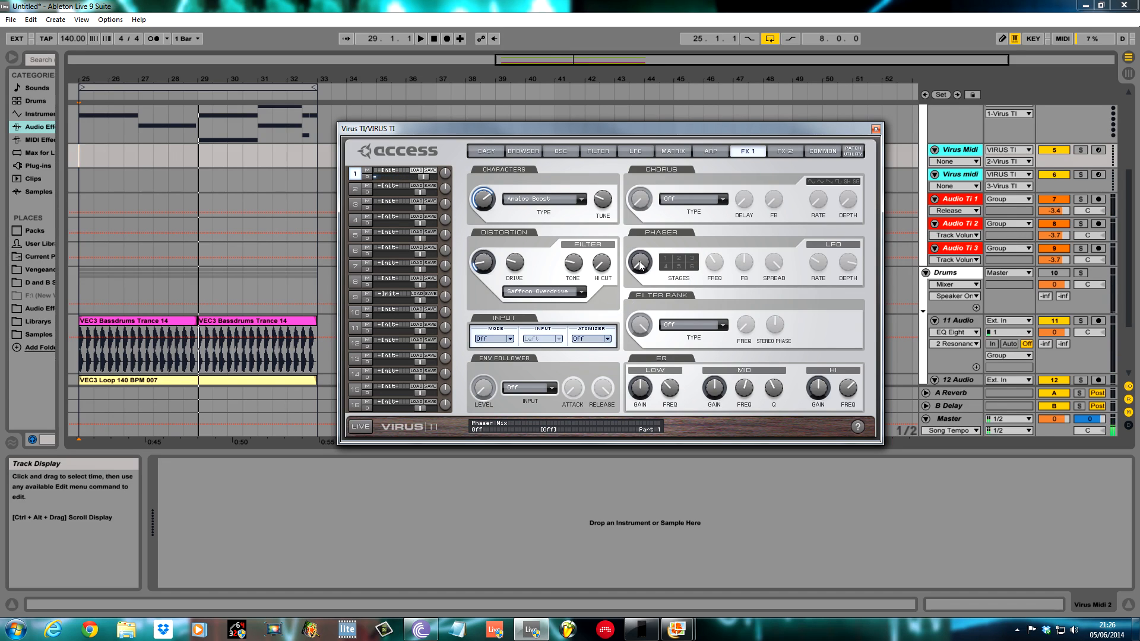
left_click_drag(642, 272, 636, 219)
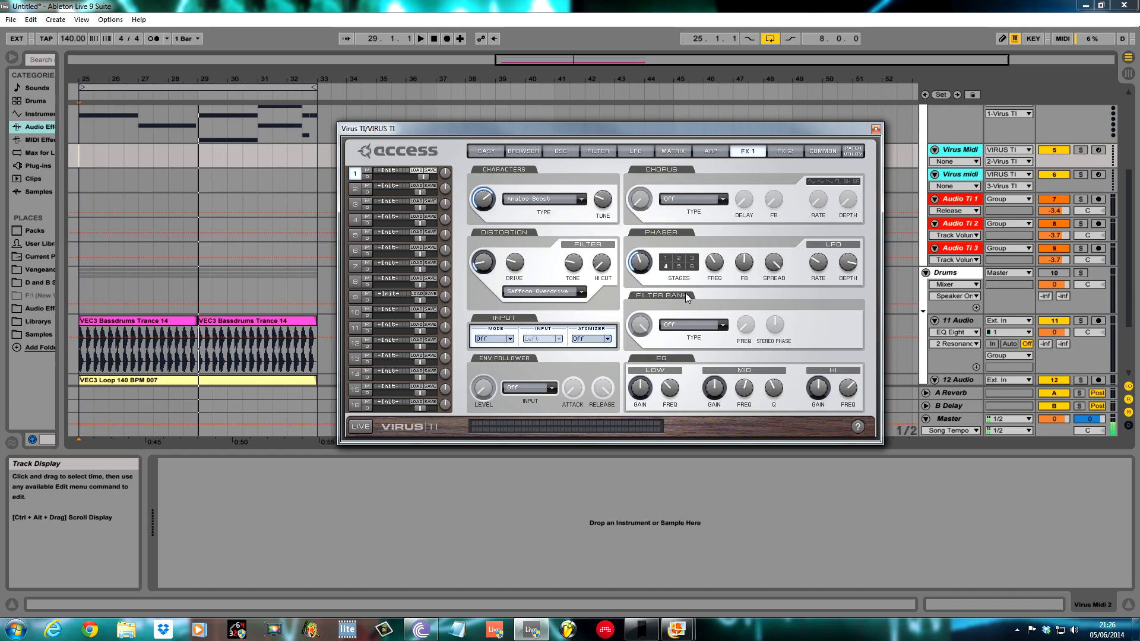
left_click(677, 259)
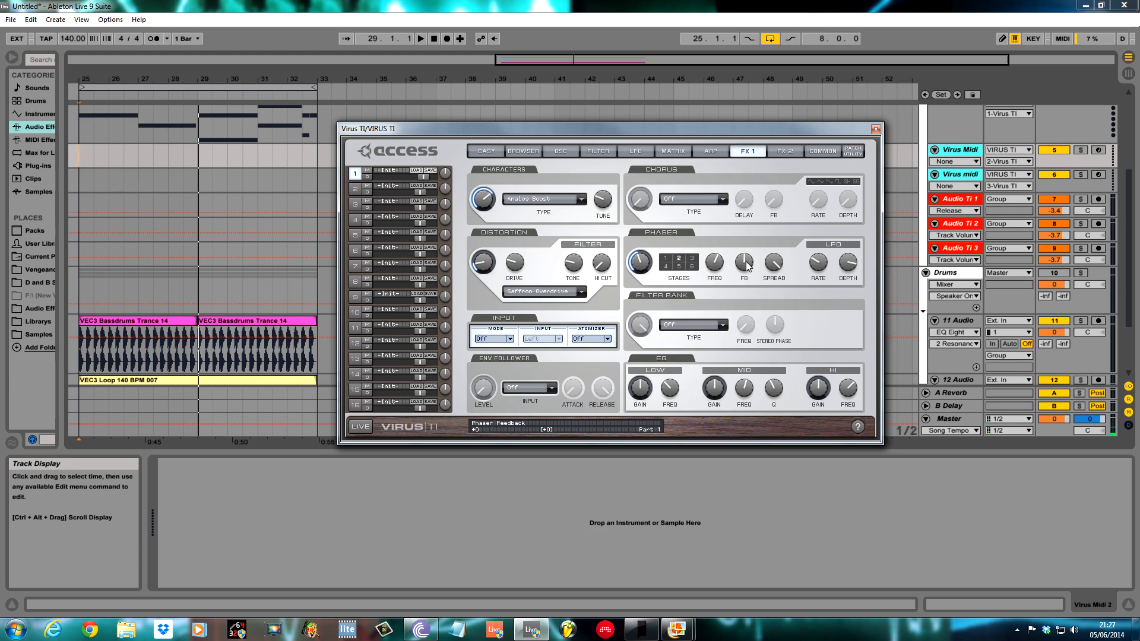
left_click_drag(771, 313, 771, 307)
left_click_drag(819, 265, 820, 273)
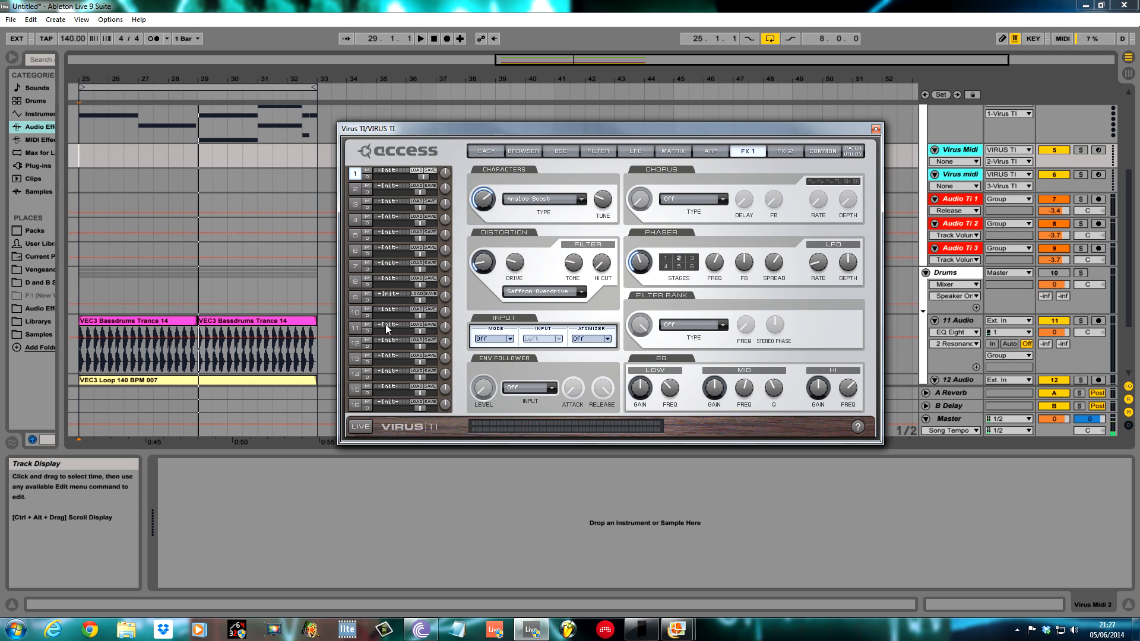
- Fine-tune the phaser's LFO rate while auditioning the clip
key("space")
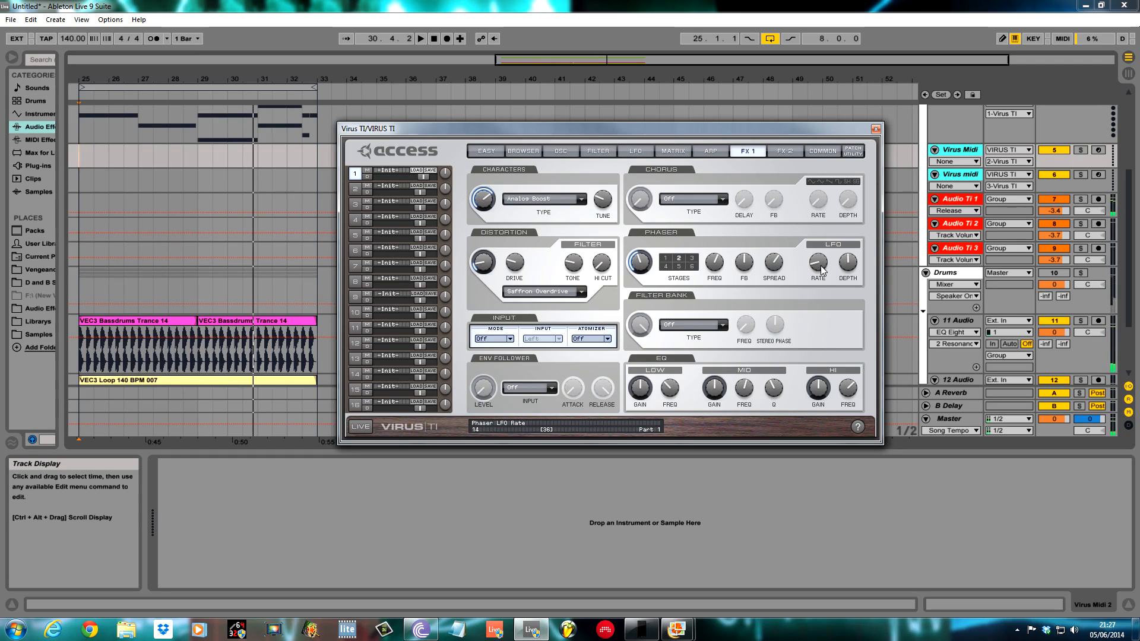
scroll(822, 269, "up", 2)
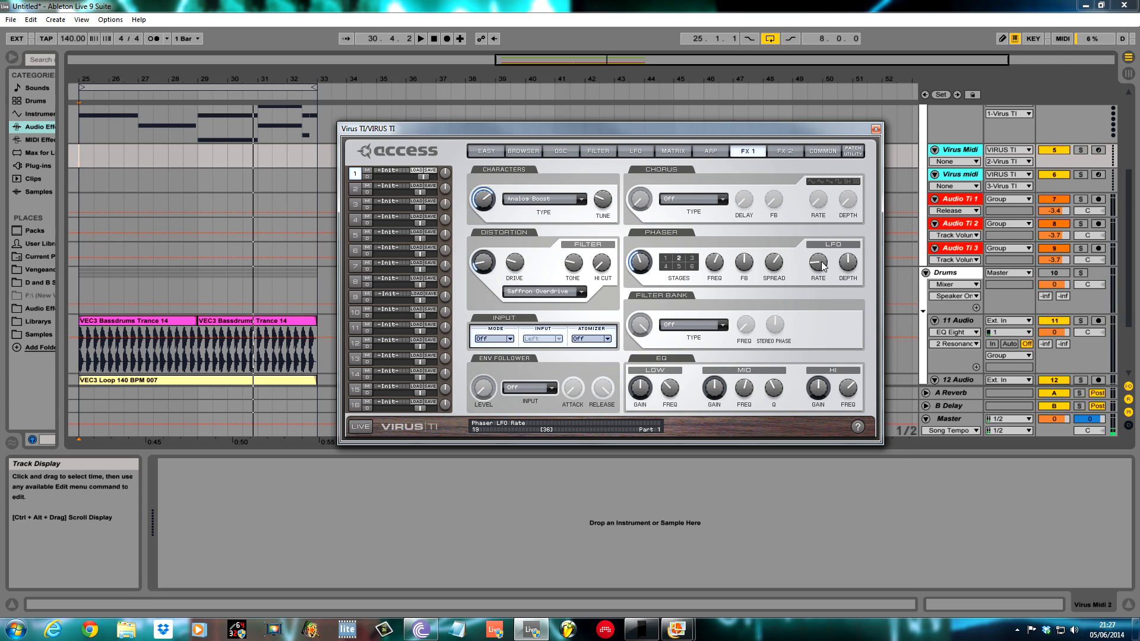
key("space")
left_click_drag(820, 261, 821, 255)
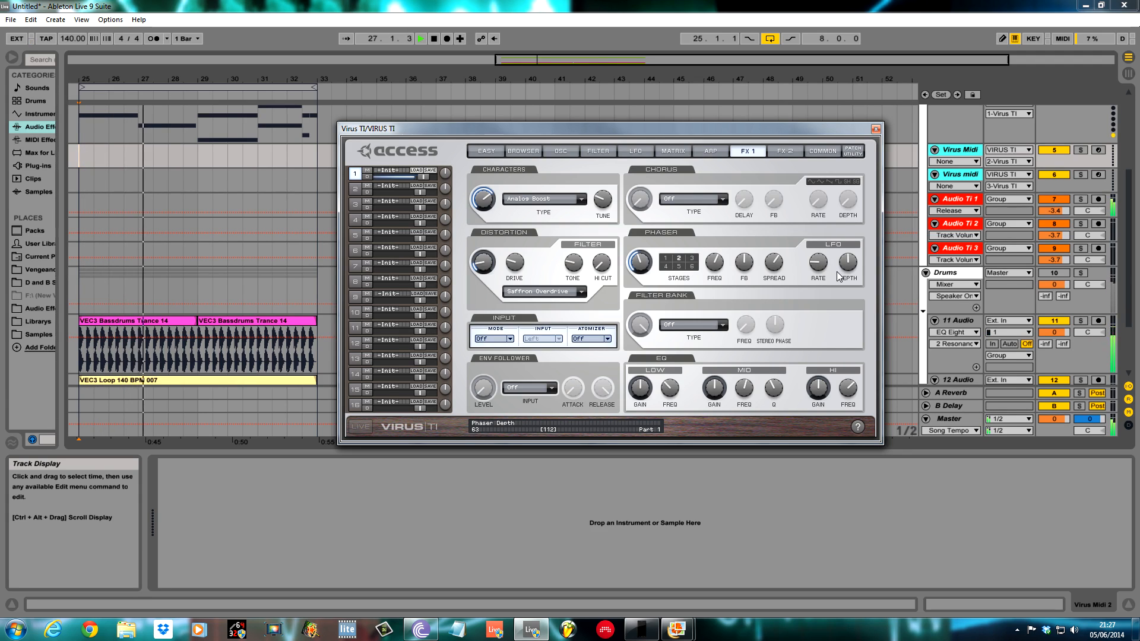
left_click_drag(822, 268, 822, 270)
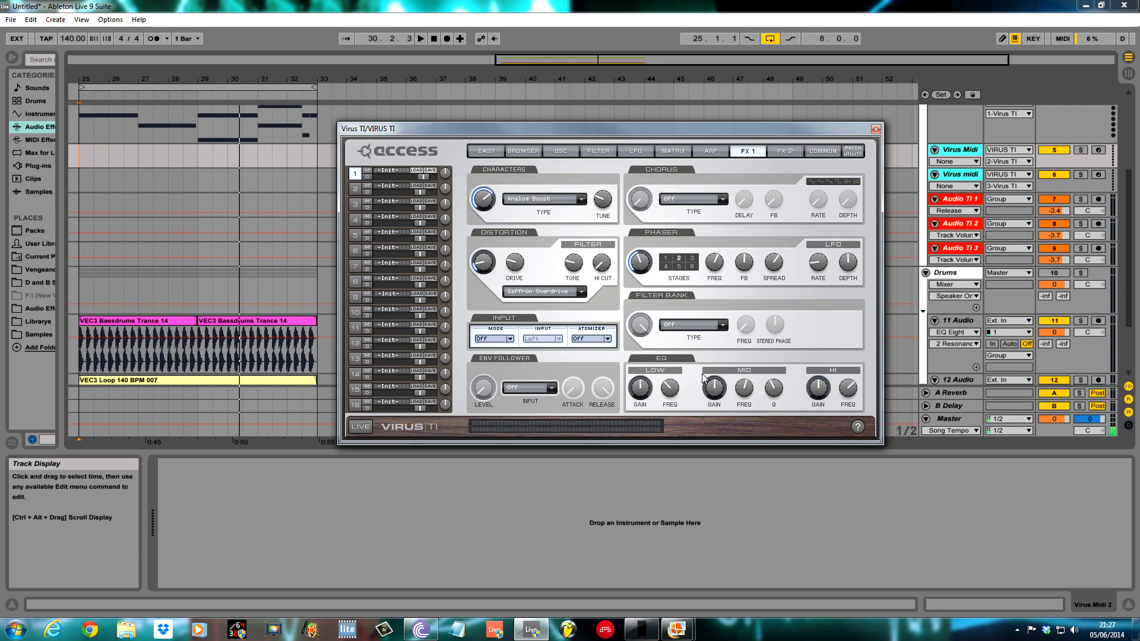
- Set the filter bank type to Frequency Shifter with a mix of 12.5 % and a frequency of -45 while auditioning
left_click(723, 333)
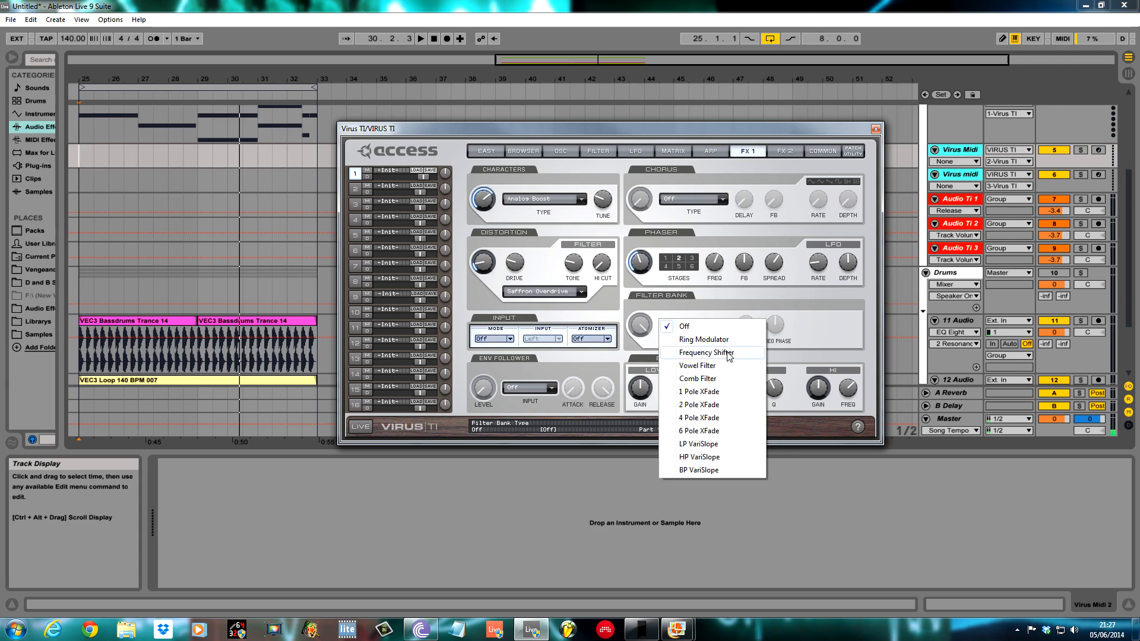
left_click(743, 355)
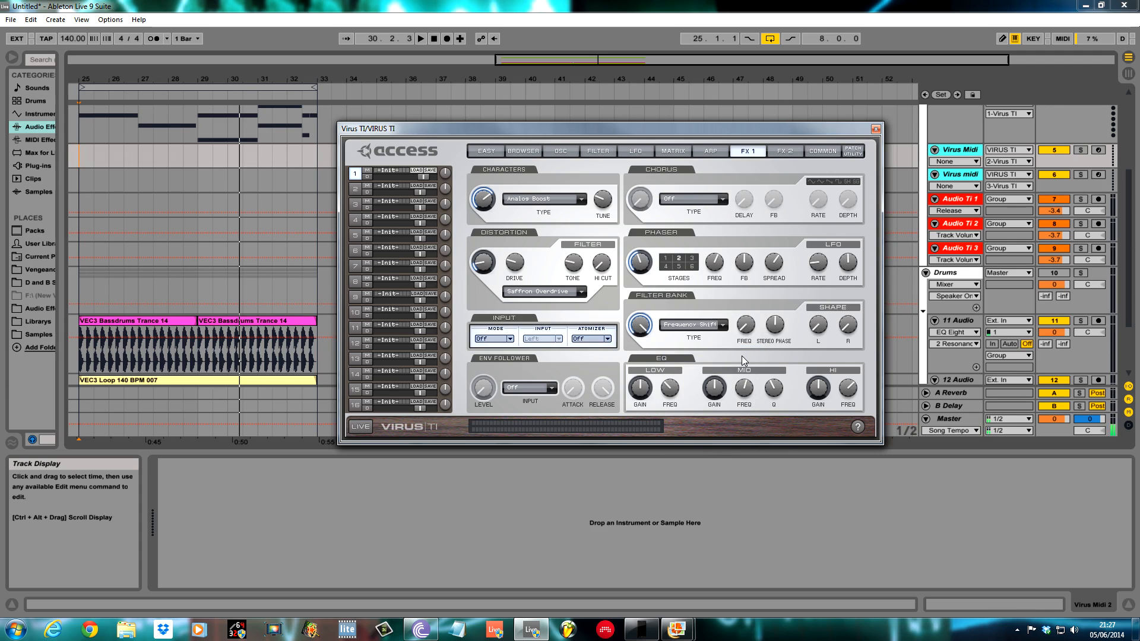
mouse_move(645, 334)
mouse_move(749, 328)
key("space")
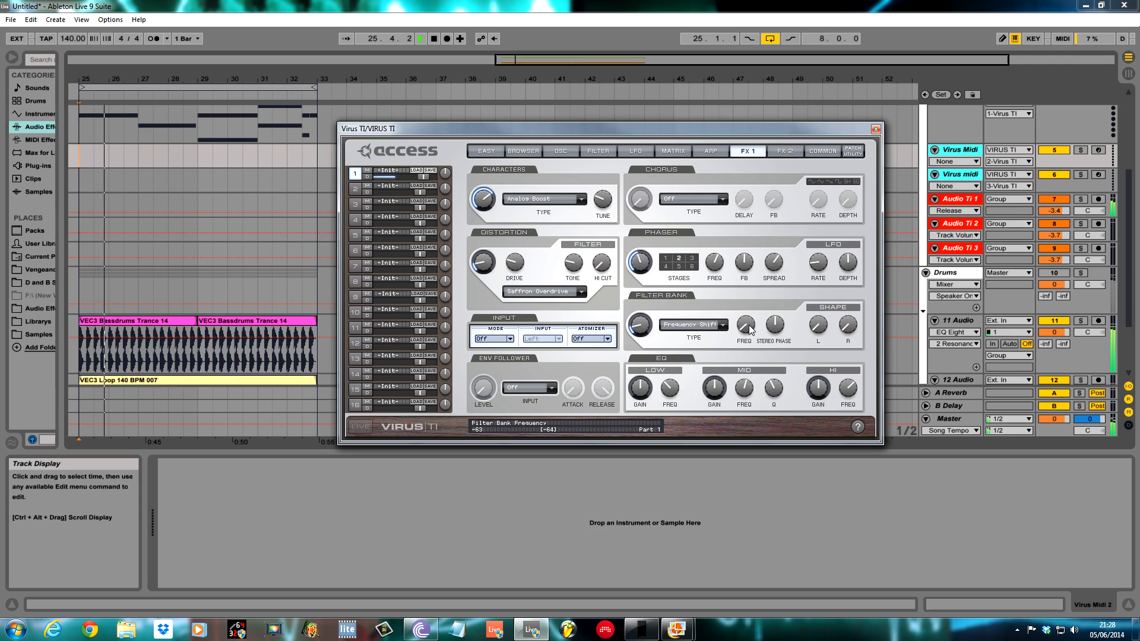
left_click_drag(750, 329, 749, 308)
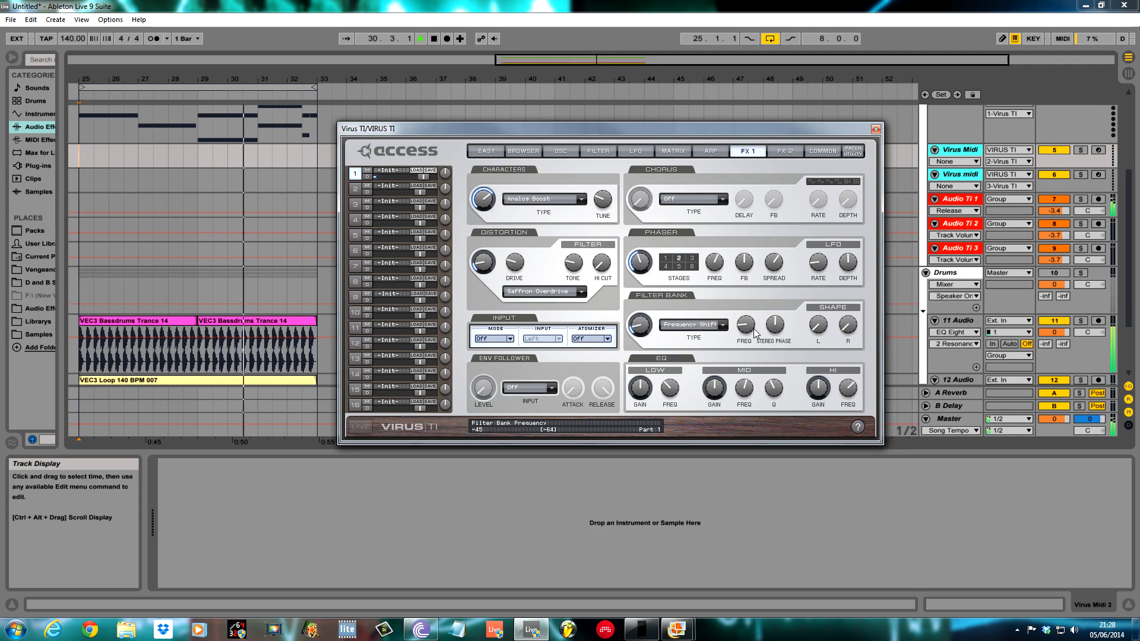
- Raise the filter bank's stereo phase slightly, adjust its left and right shape, and fine-tune its mix while the clip plays
mouse_move(745, 330)
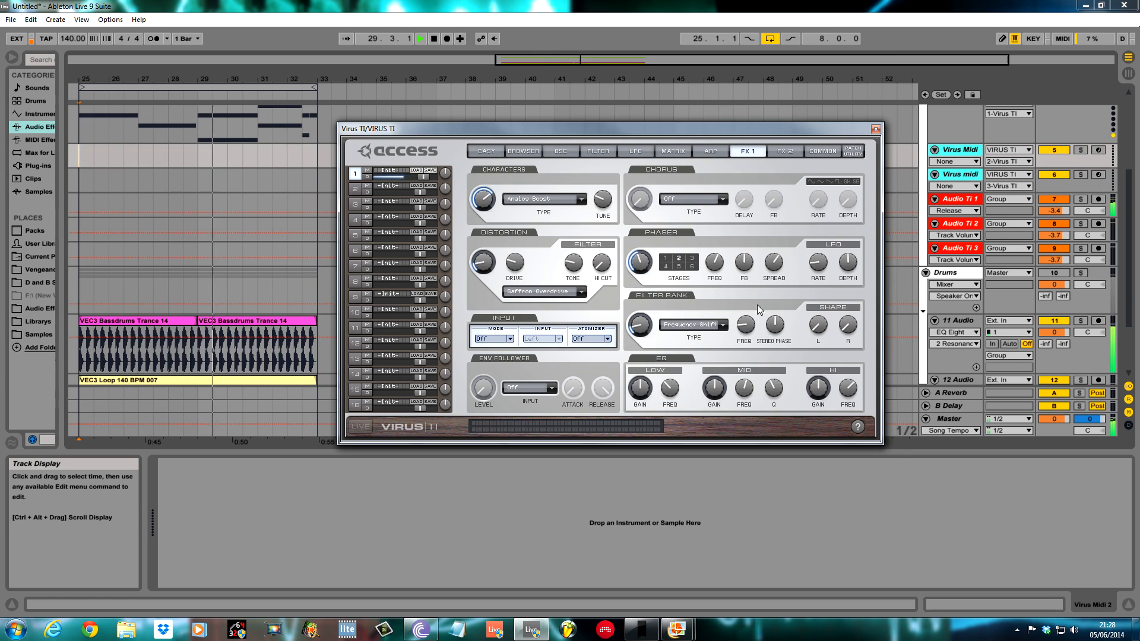
left_click_drag(779, 325, 781, 322)
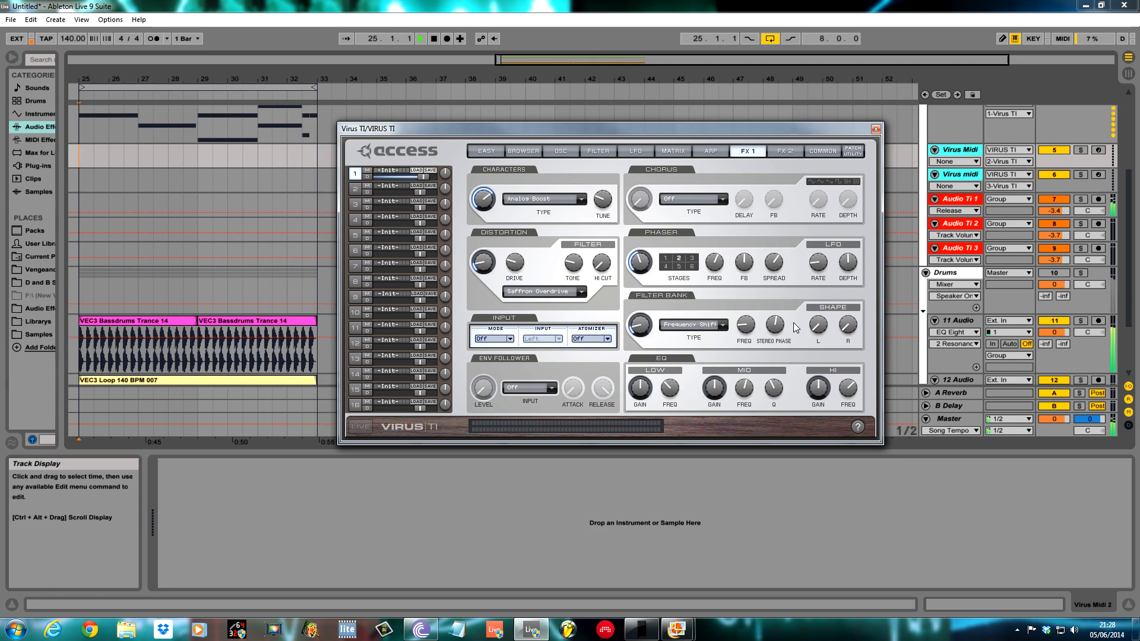
left_click_drag(817, 325, 854, 309)
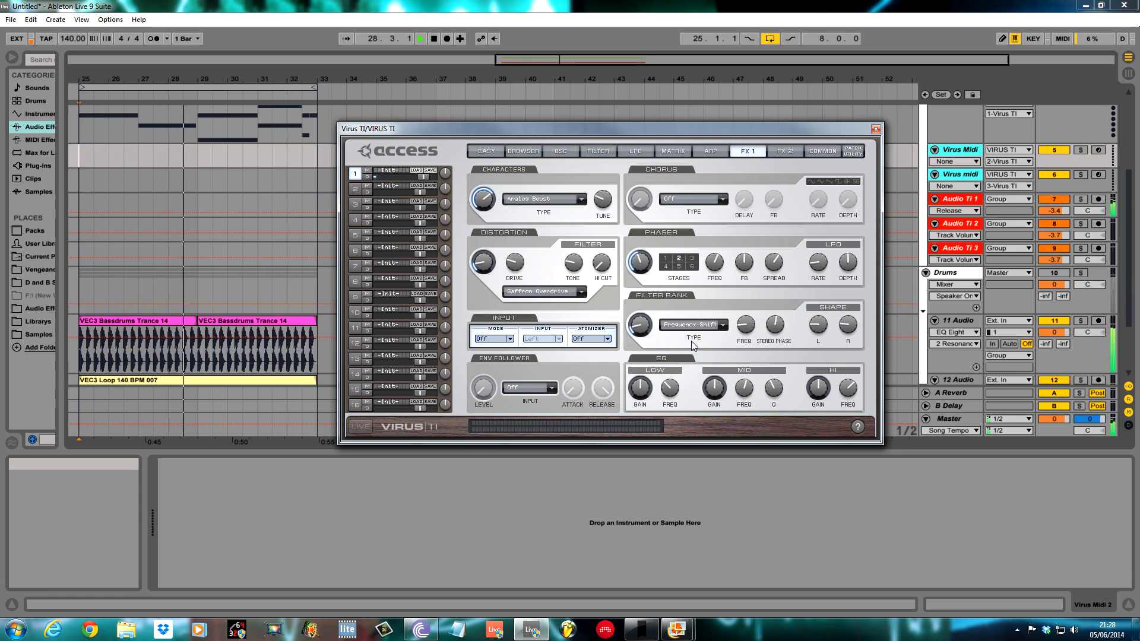
mouse_move(646, 328)
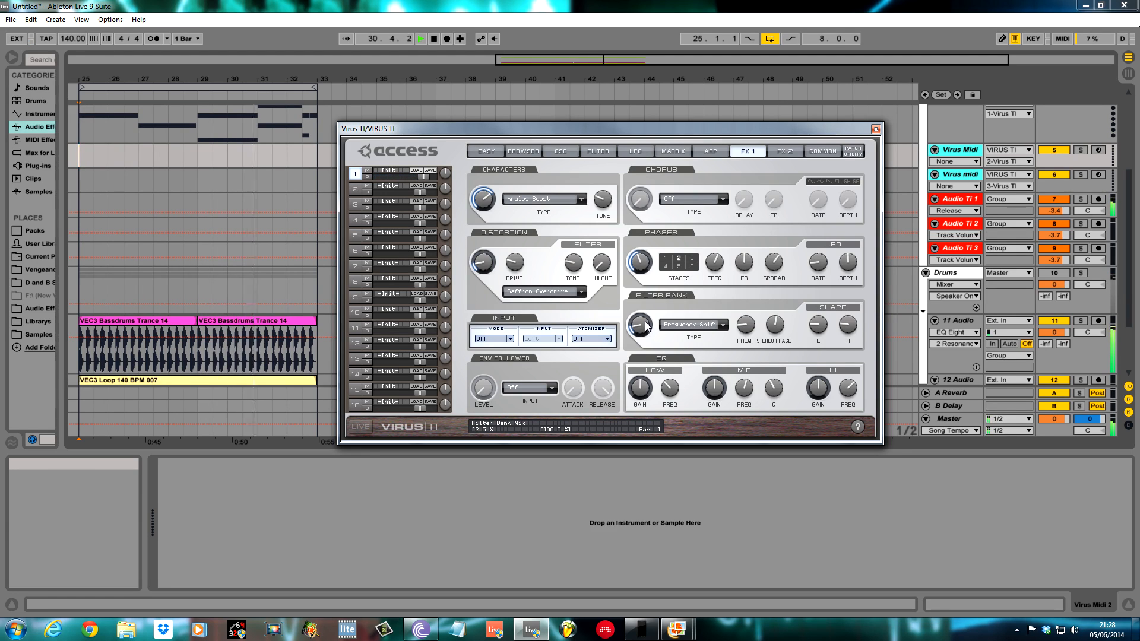
mouse_move(646, 322)
left_mouse_down()
mouse_move(664, 416)
mouse_move(646, 326)
left_mouse_up()
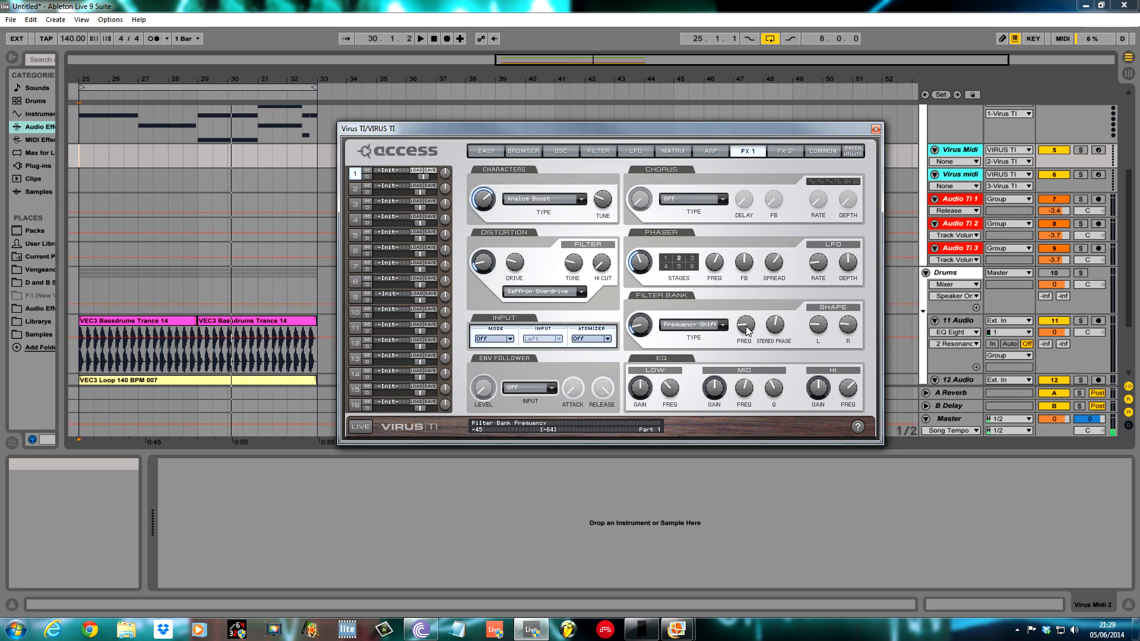
- Boost the EQ's low, mid and high gains
mouse_move(647, 396)
left_click_drag(707, 396, 715, 371)
mouse_move(822, 395)
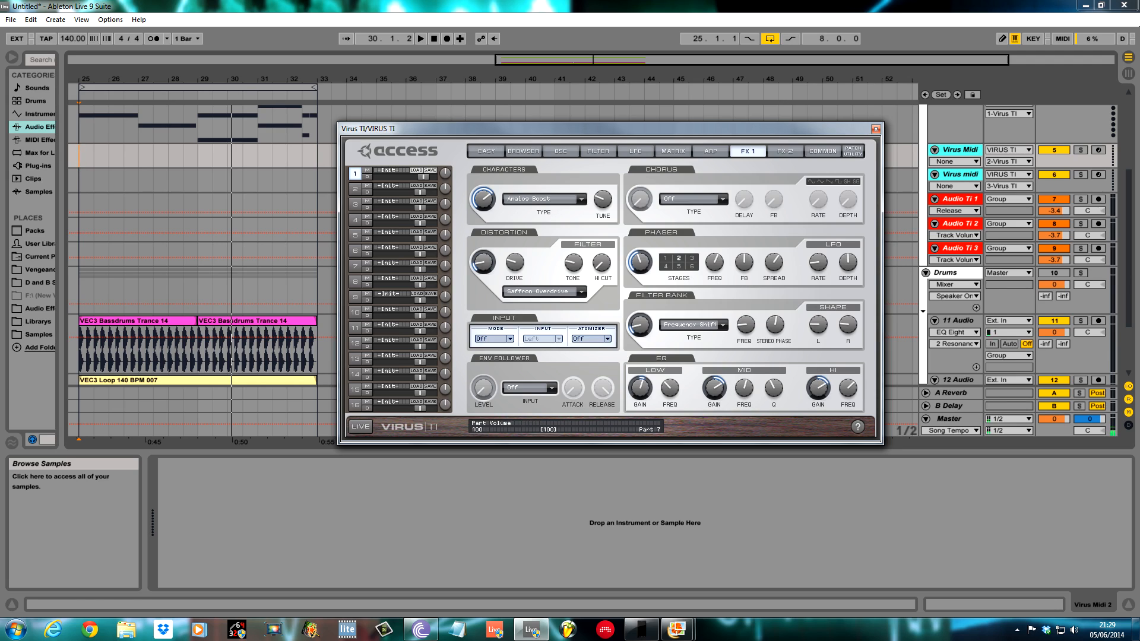
- Enable the reverb on the second effects page with a -15.0 dB send, shorten its decay and increase its damping
left_click(785, 146)
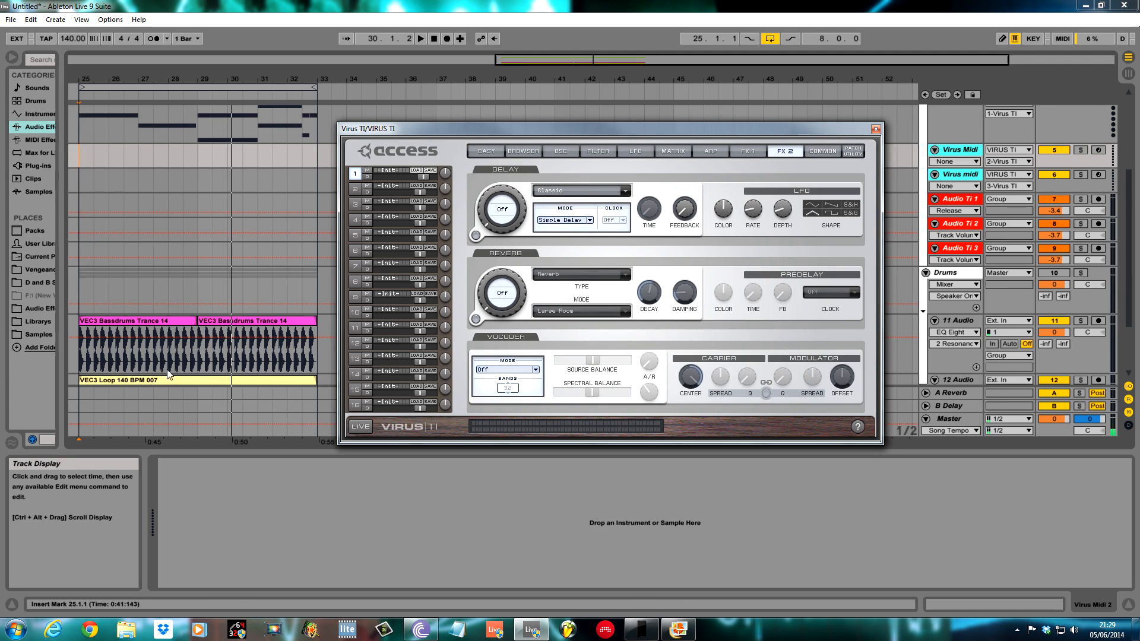
left_click(475, 318)
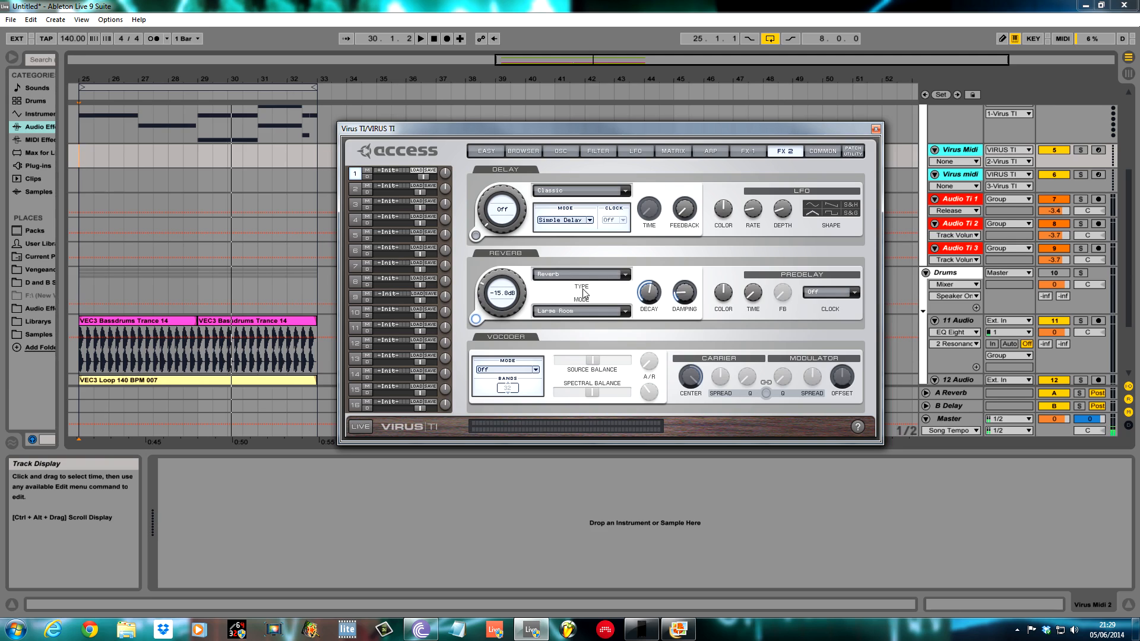
mouse_move(501, 295)
mouse_move(542, 296)
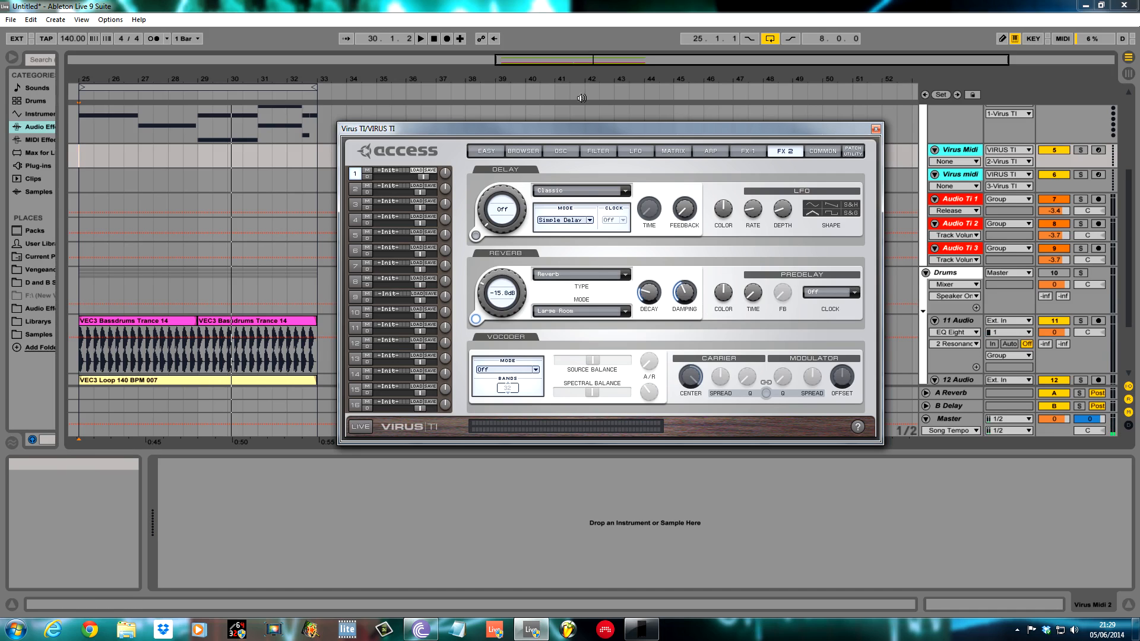
- Close the Virus TI window and show the devices of the VEC3 Percussion 060 track
left_click(876, 129)
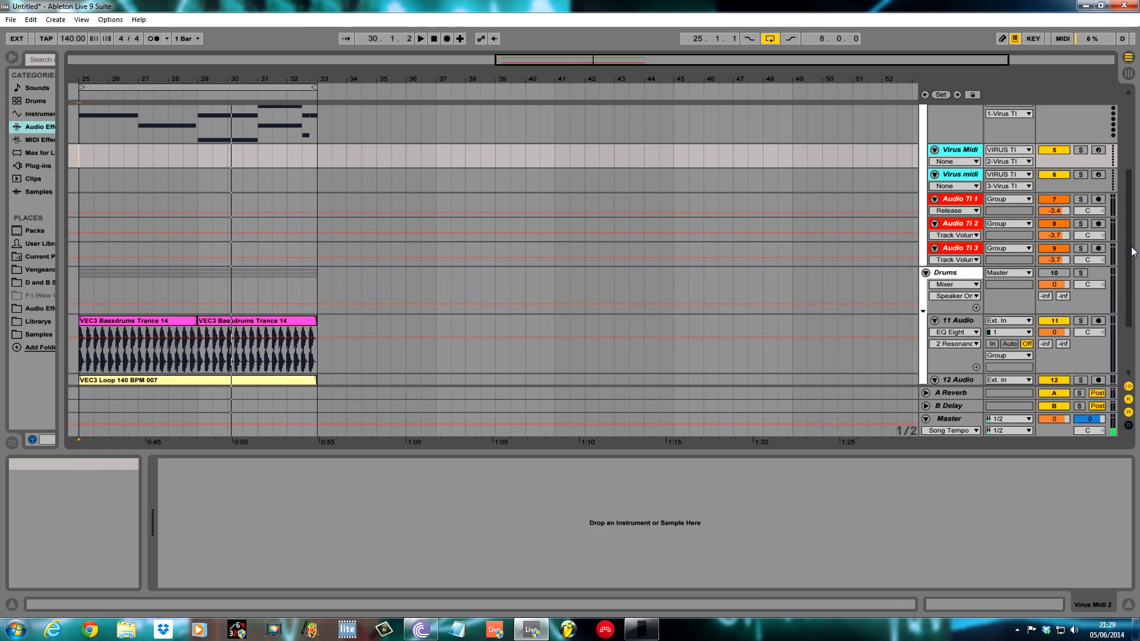
left_click_drag(1130, 227, 1130, 265)
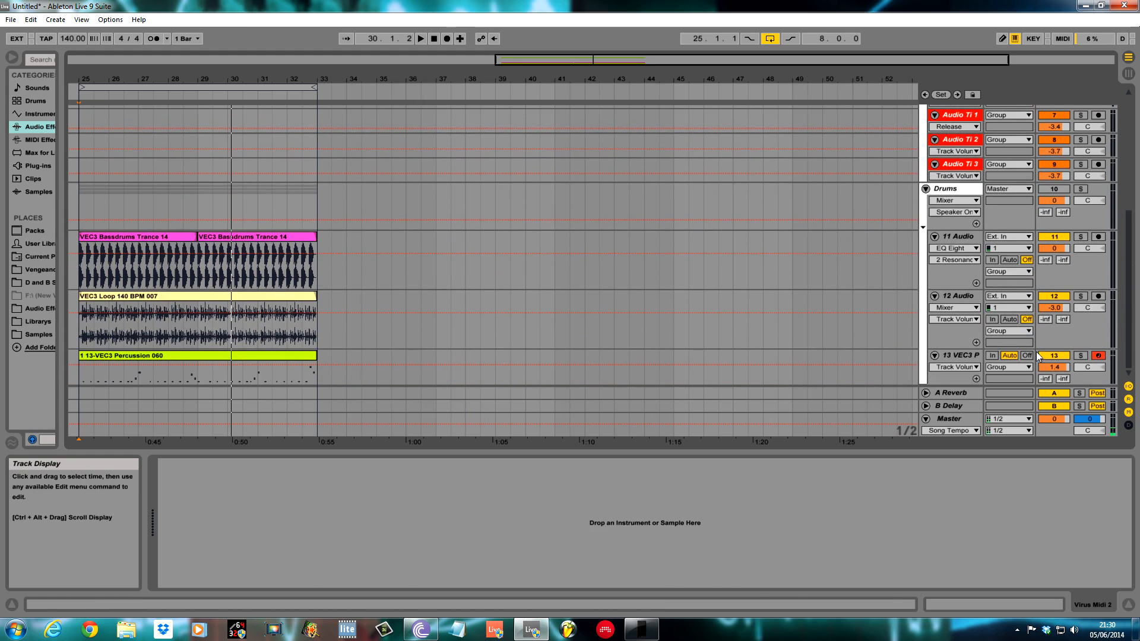
left_click(971, 355)
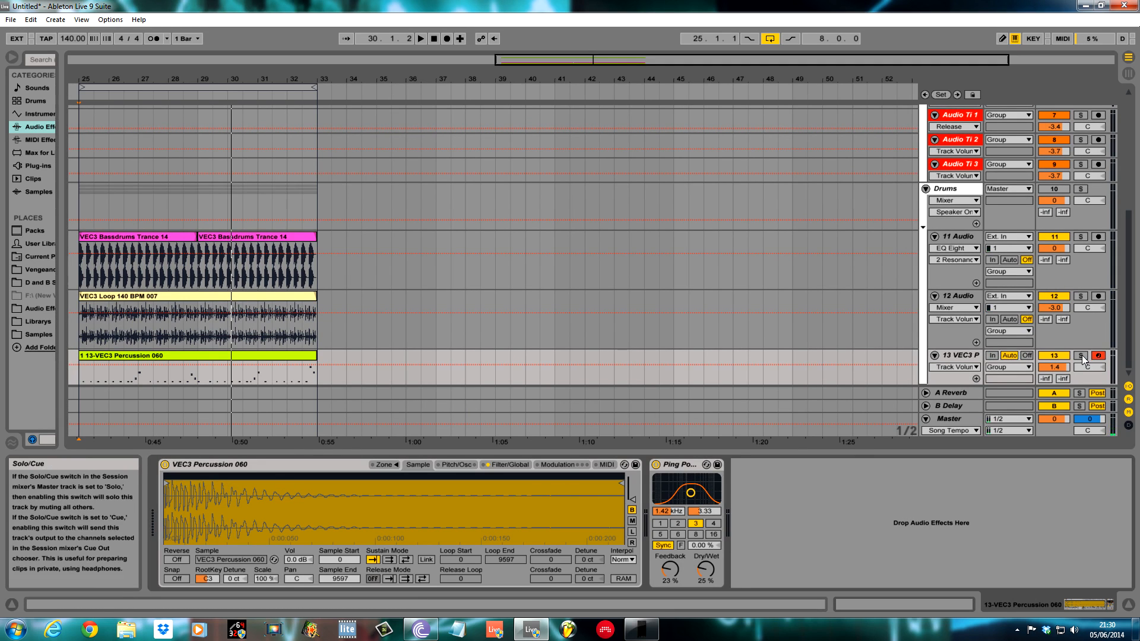
- Audition the VEC3 Percussion 060 track in solo, stop playback and unsolo it
left_click(1080, 356)
key("space")
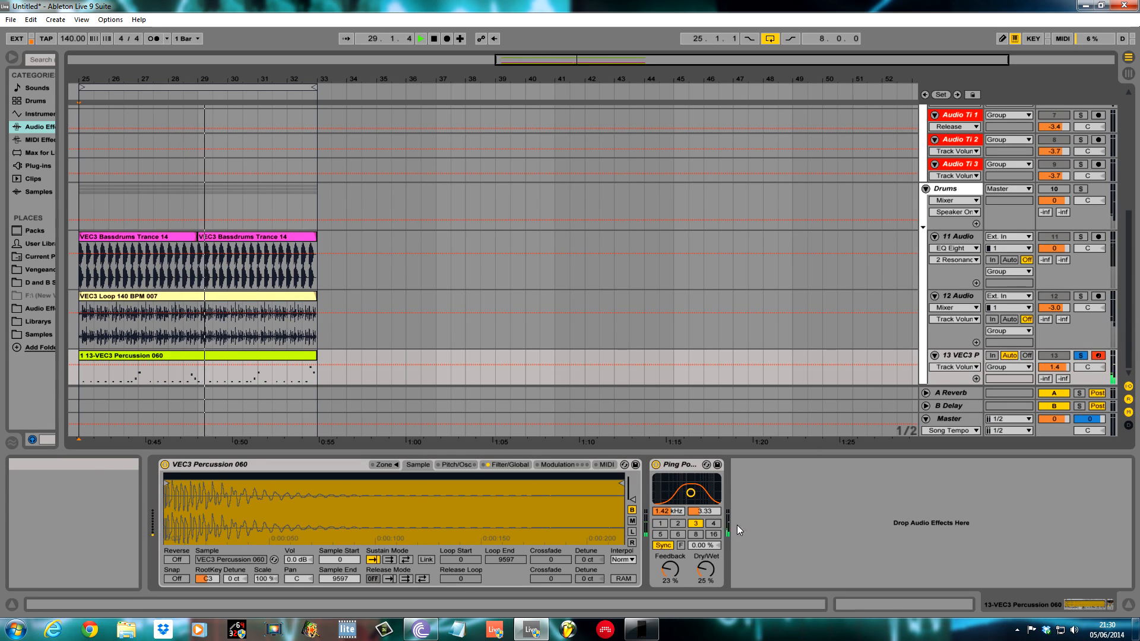
key("space")
left_click(1081, 356)
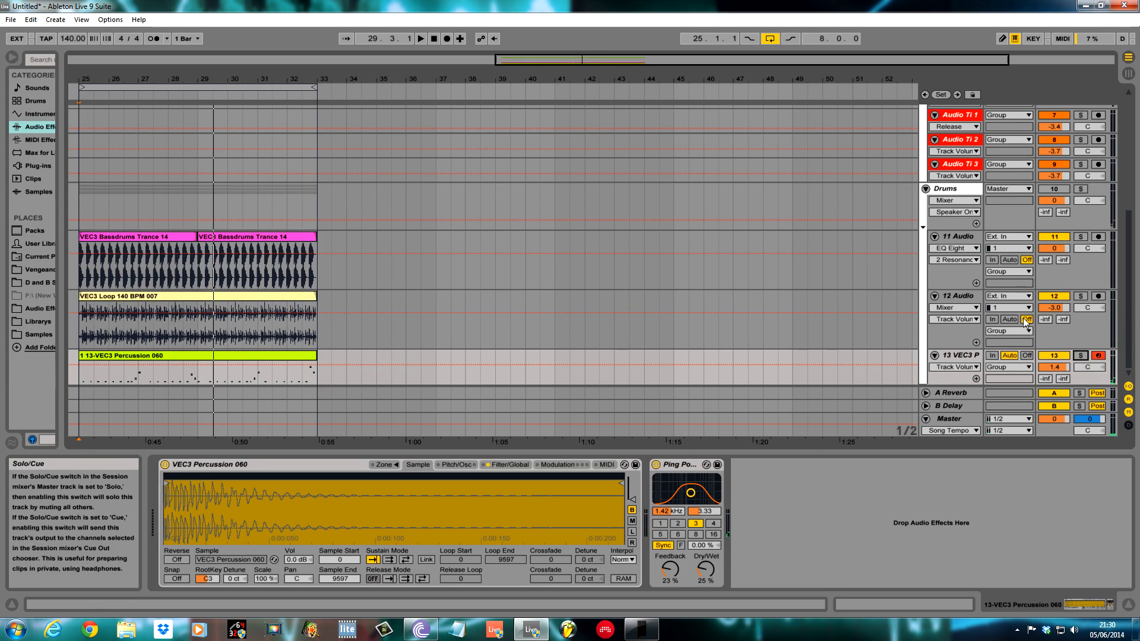
- Briefly audition the 12 Audio loop track, stop playback and switch the Drums group back on
left_click(1080, 296)
key("space")
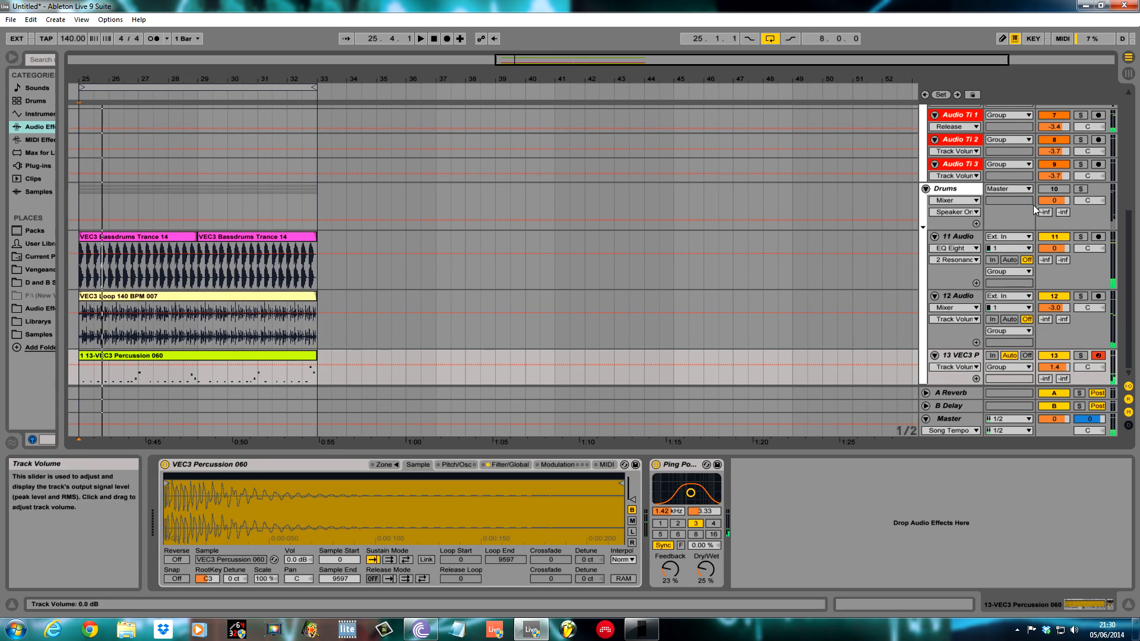
left_click(1053, 187)
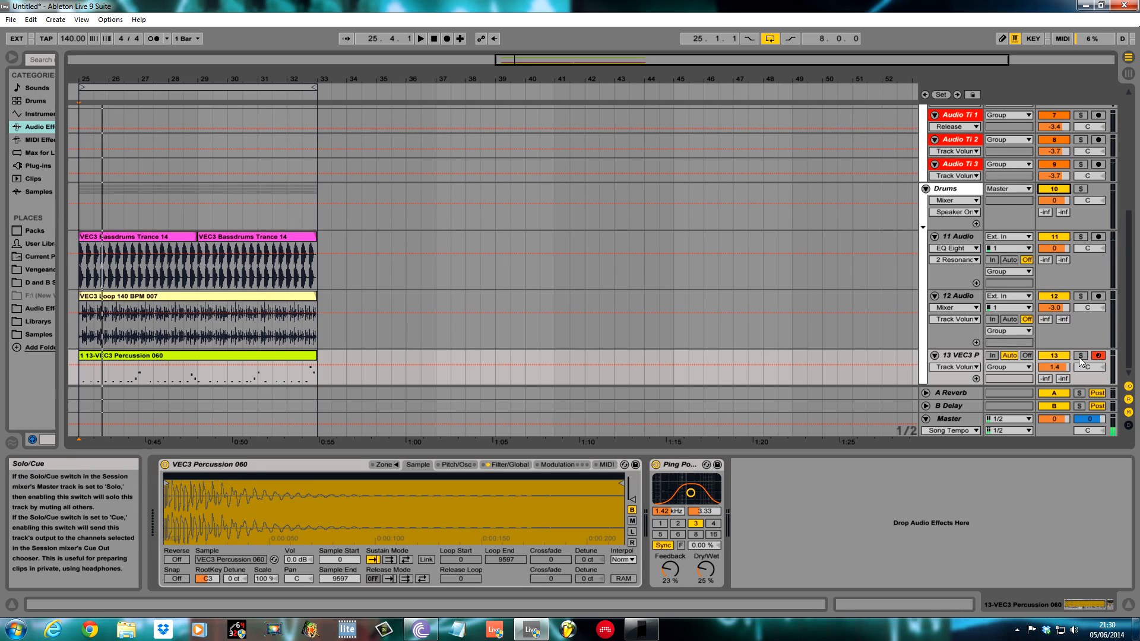
- Play the loop and audition the VEC3 Percussion, 11 Audio and 12 Audio tracks in solo, ending with all three soloed together
left_click(1079, 355)
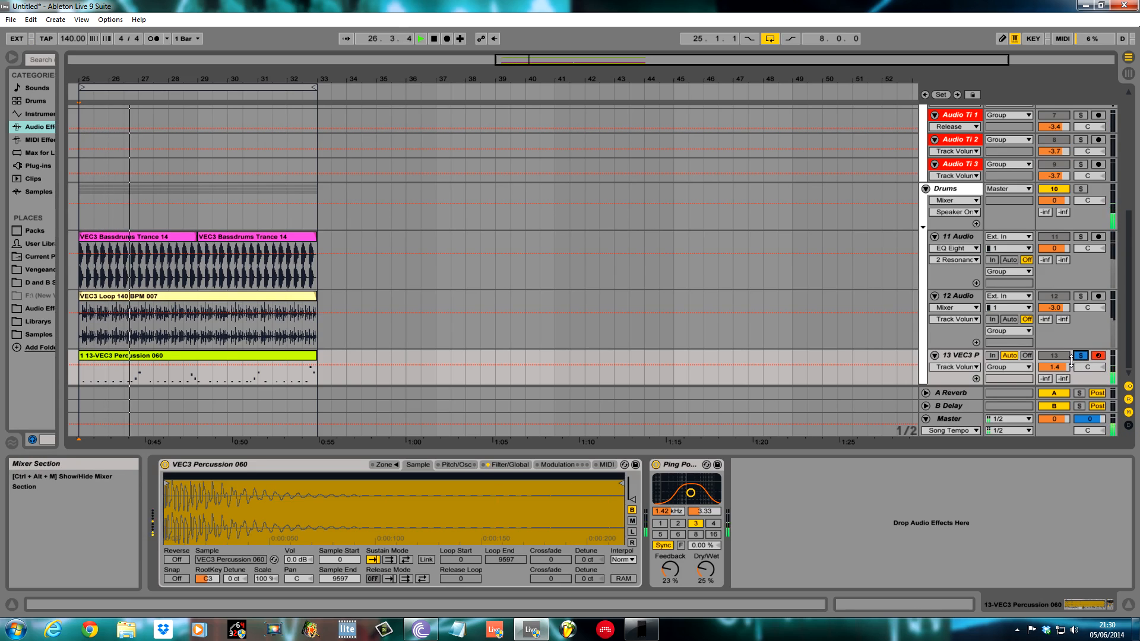
left_click(1081, 237)
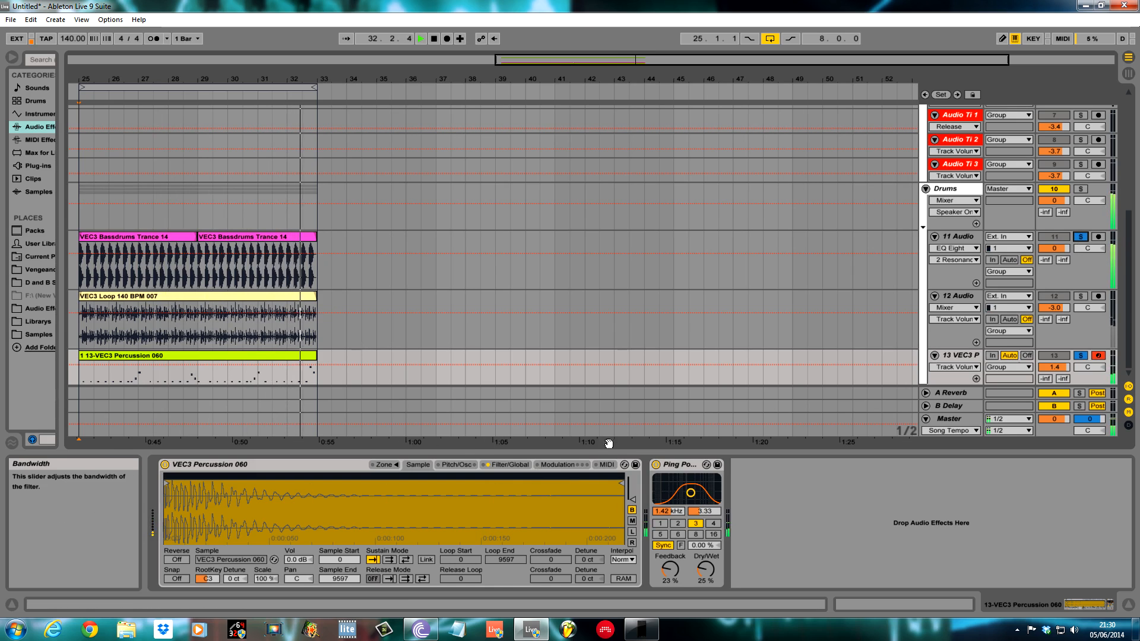
left_click(1079, 296, "ctrl")
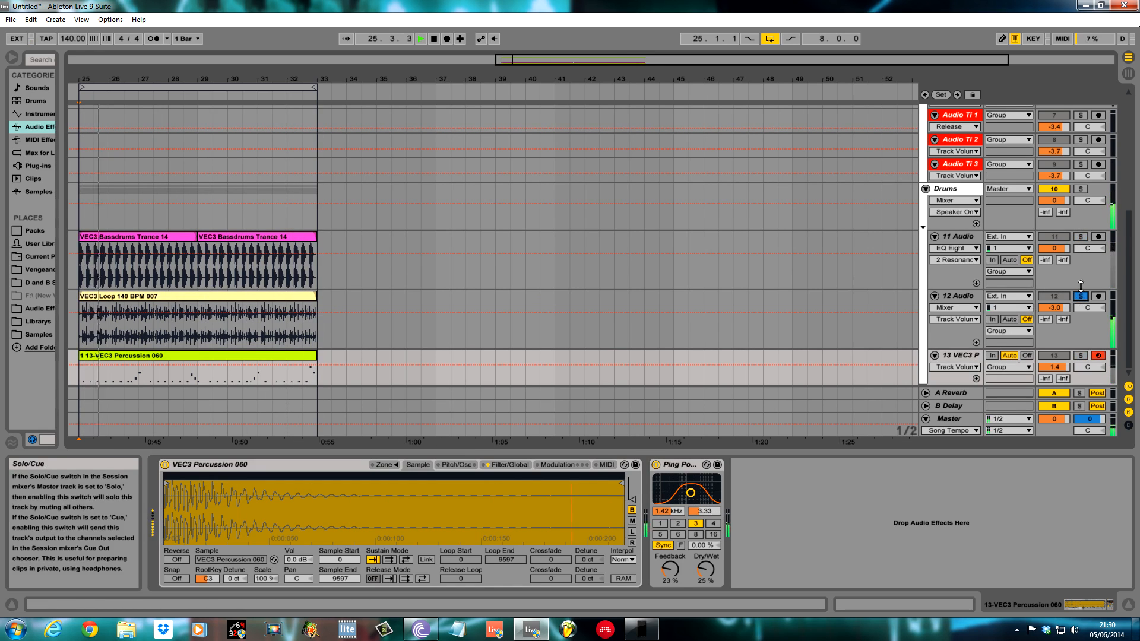
left_click(1082, 356, "ctrl")
left_click(1080, 356, "ctrl")
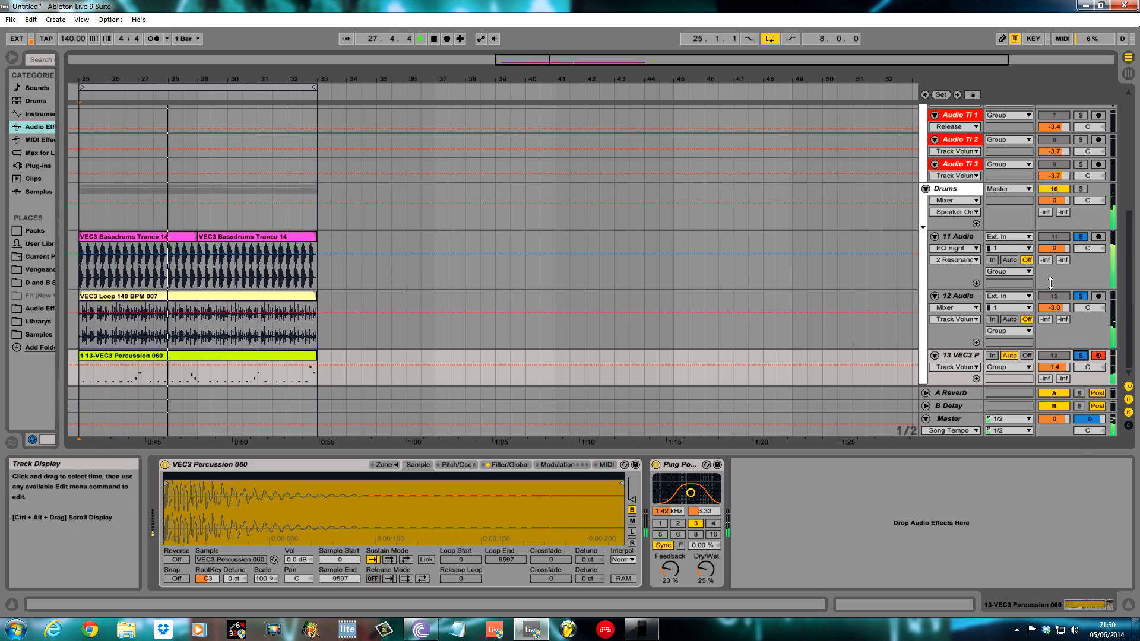
- Clear the solos to hear the synth with the drums, open the Virus TI window and stop playback
scroll(1120, 155, "up", 6)
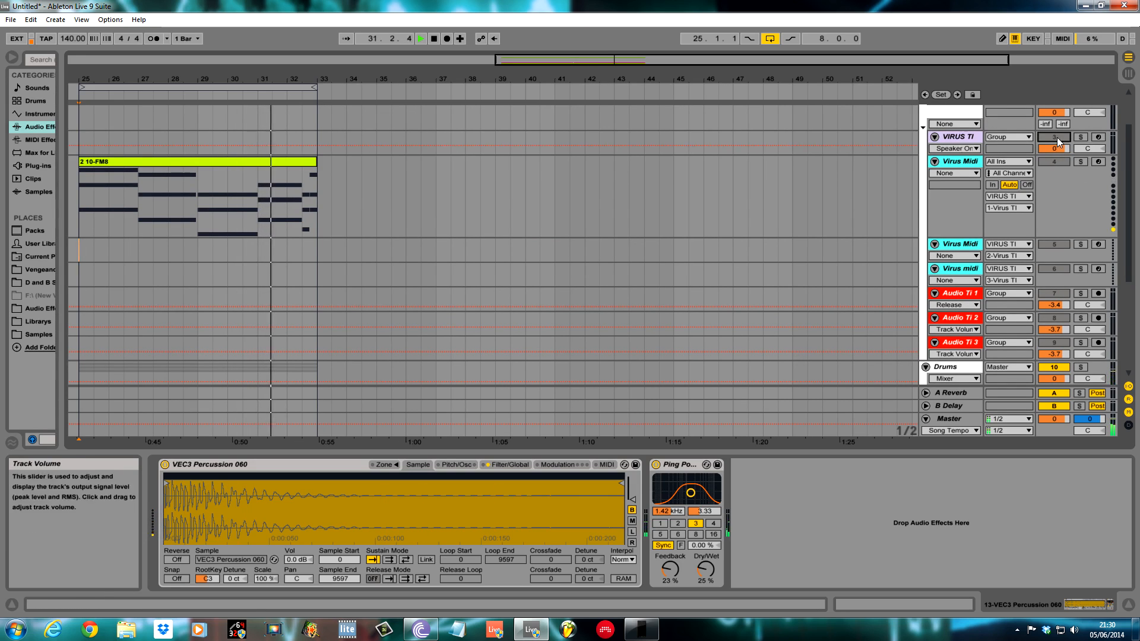
left_click(1083, 137)
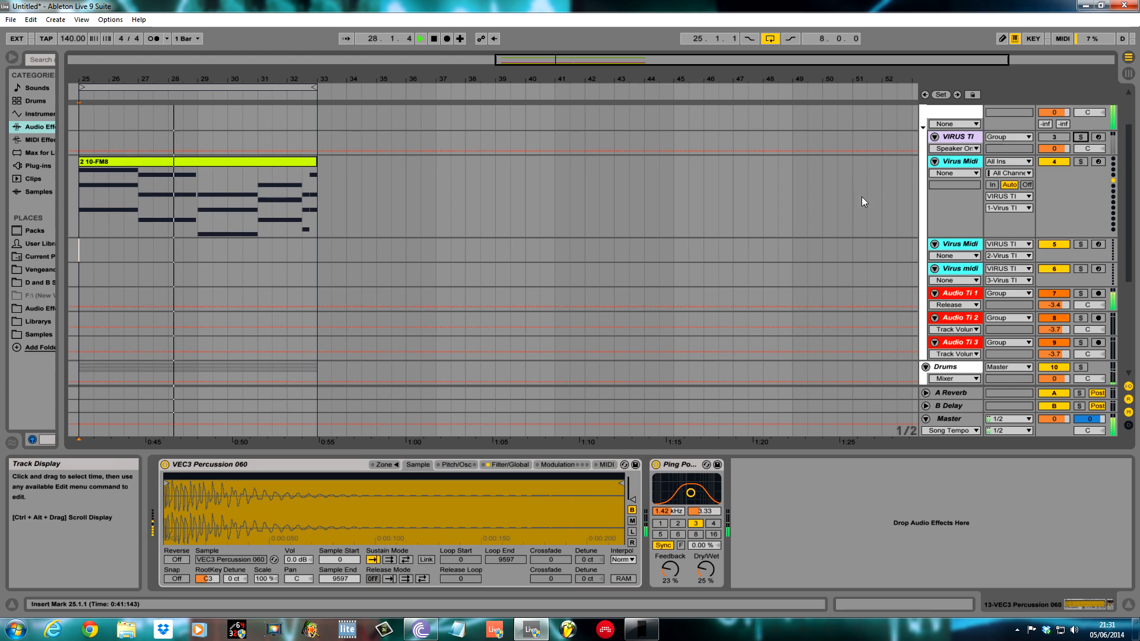
left_click(959, 141)
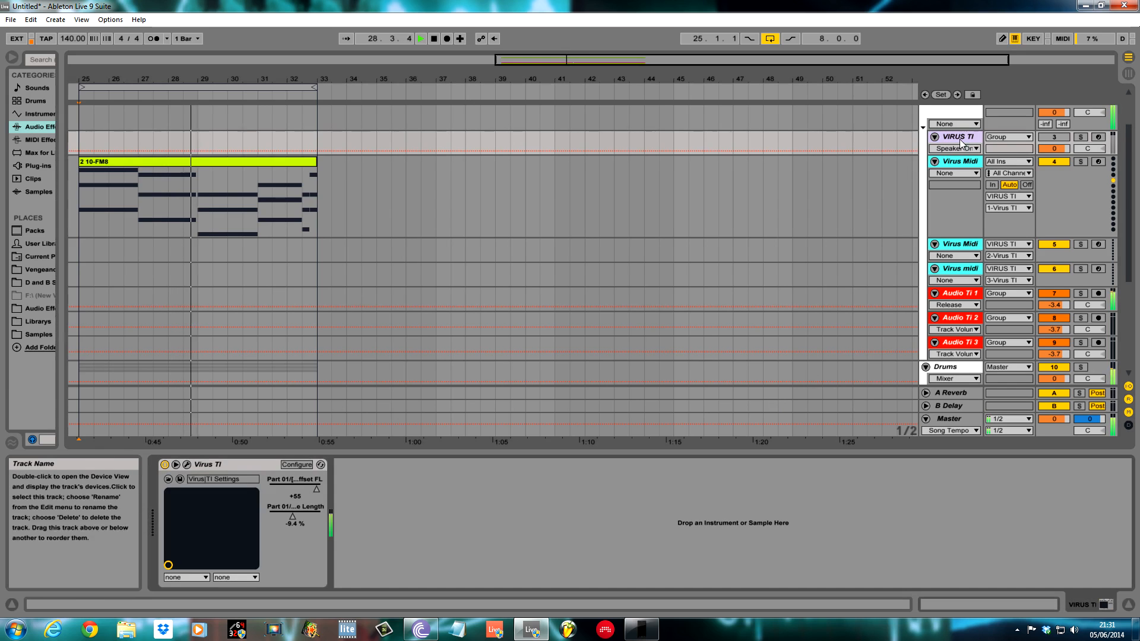
left_click(187, 464)
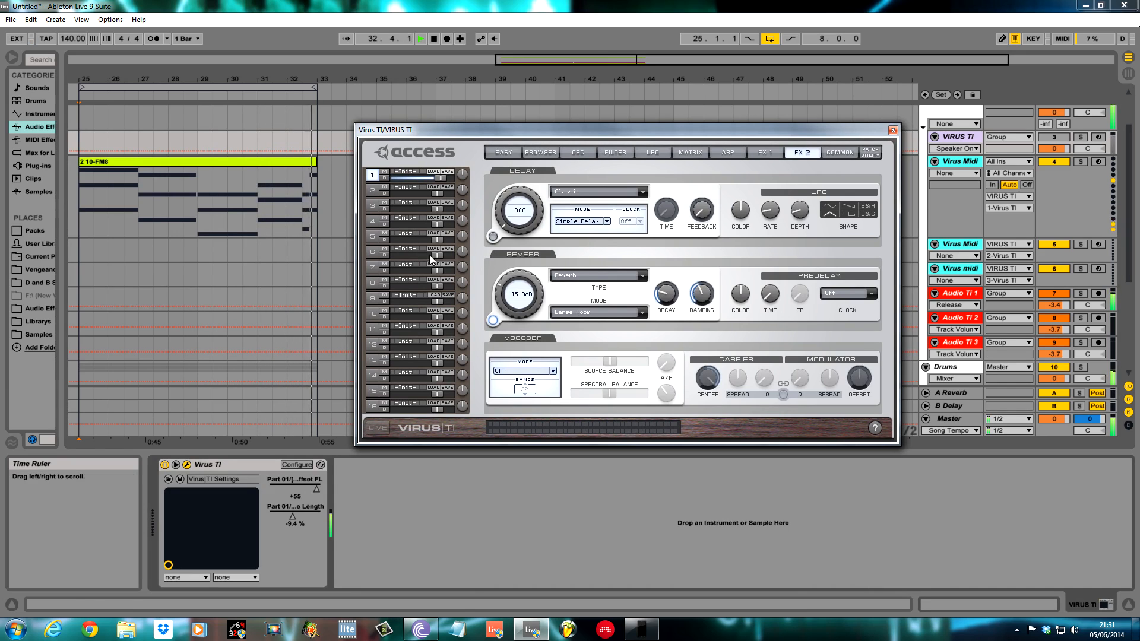
key("space")
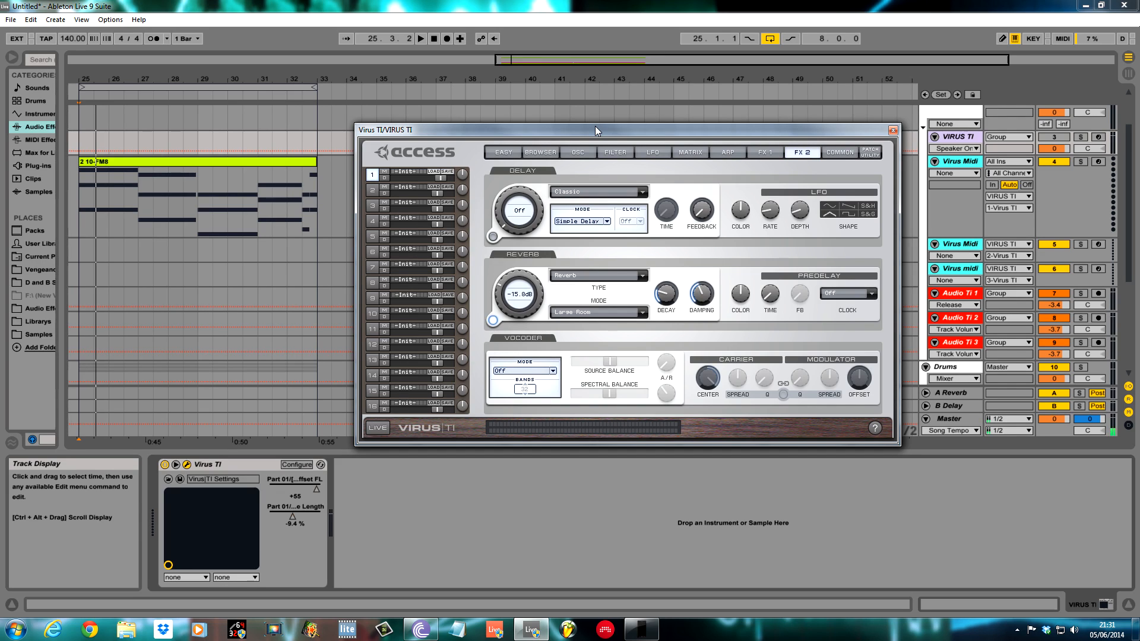
left_click_drag(594, 126, 585, 120)
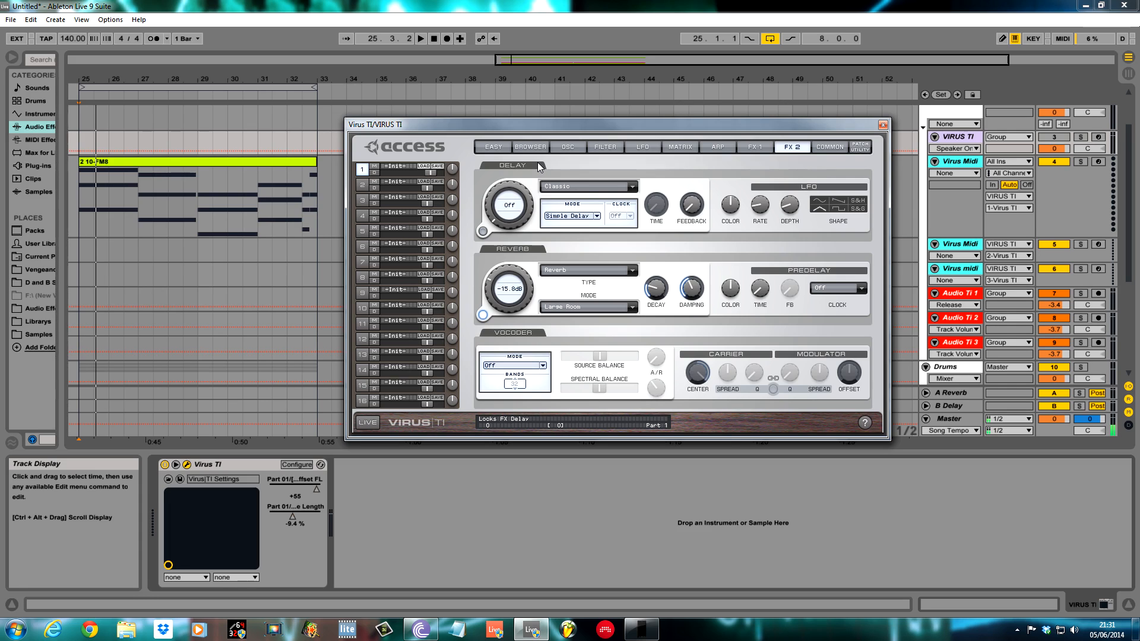
- Show the oscillator page, view oscillator 2's model options and browse the My Patches.mid library without loading a patch
left_click(567, 146)
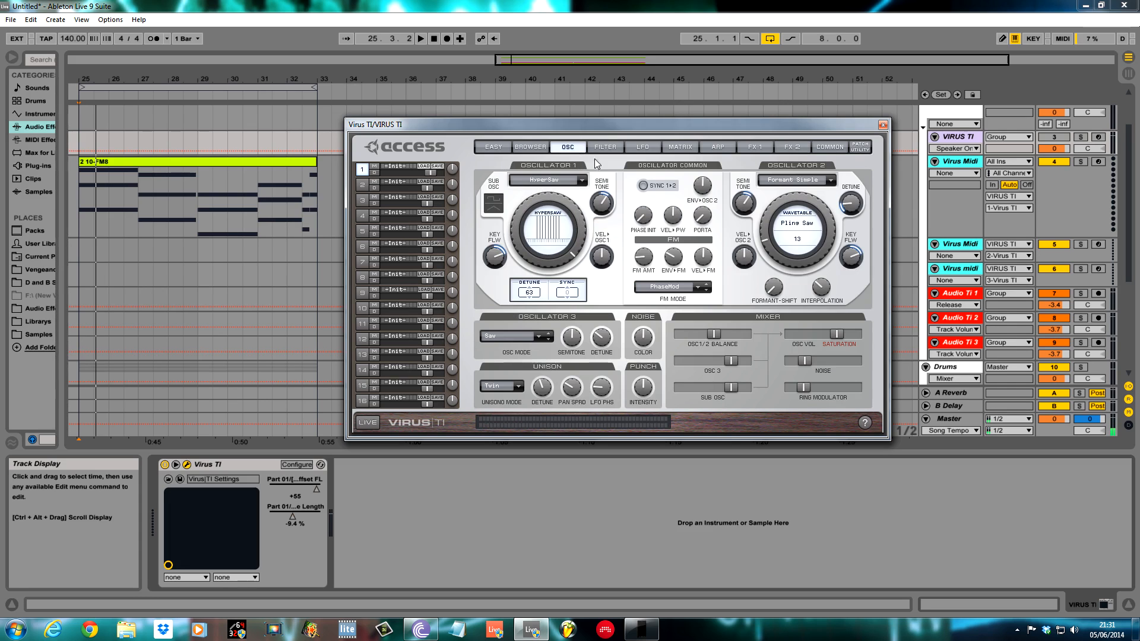
left_click(828, 180)
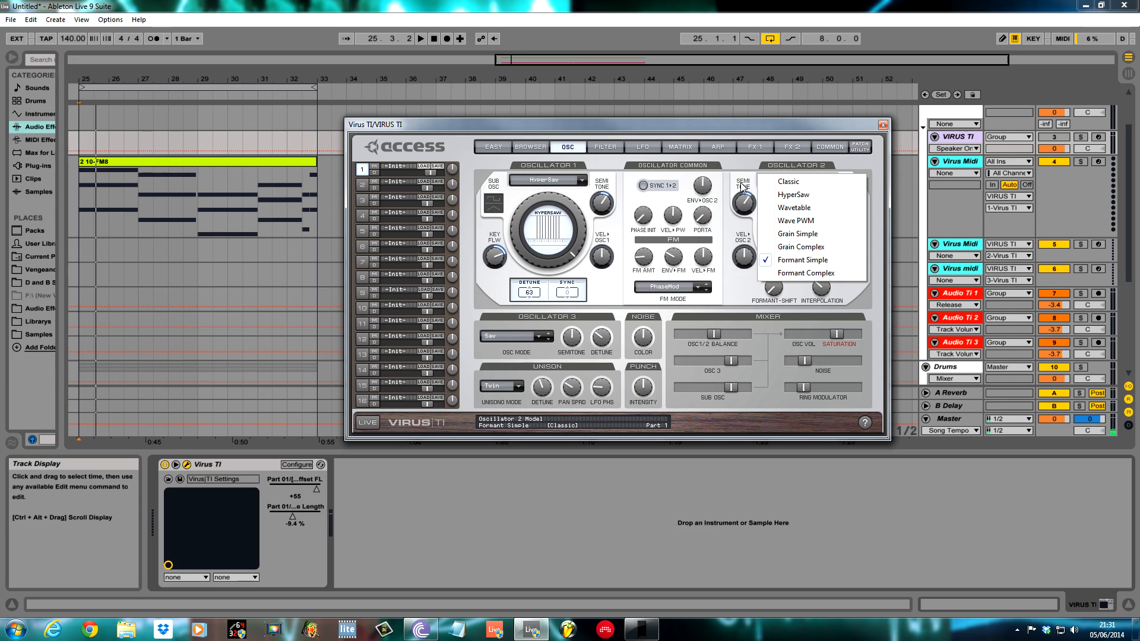
left_click(425, 172)
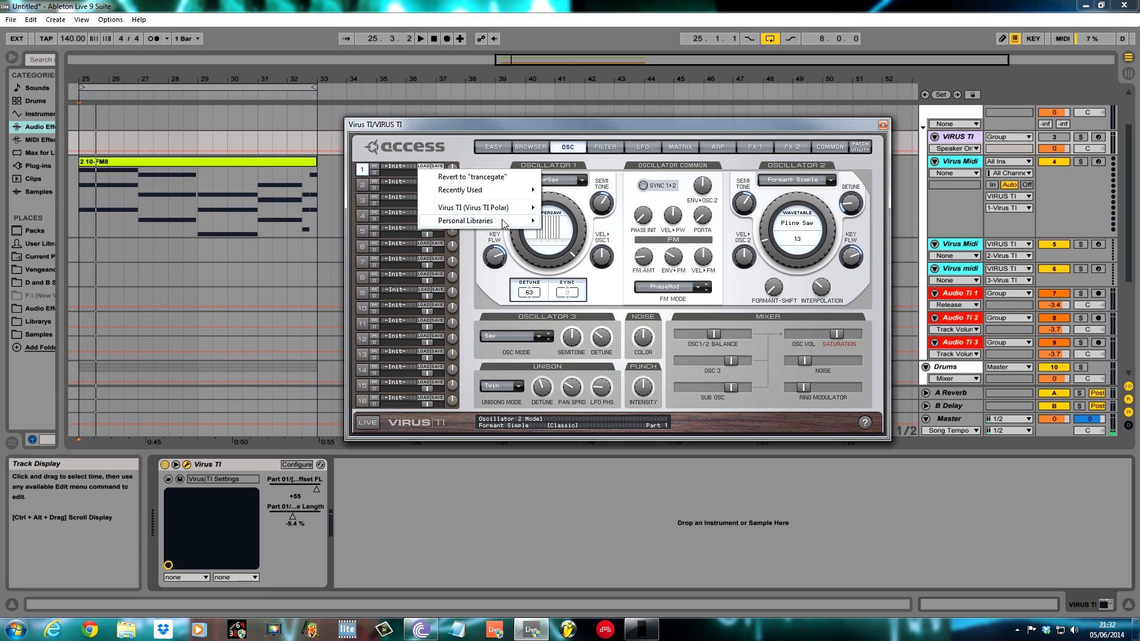
mouse_move(503, 220)
mouse_move(617, 235)
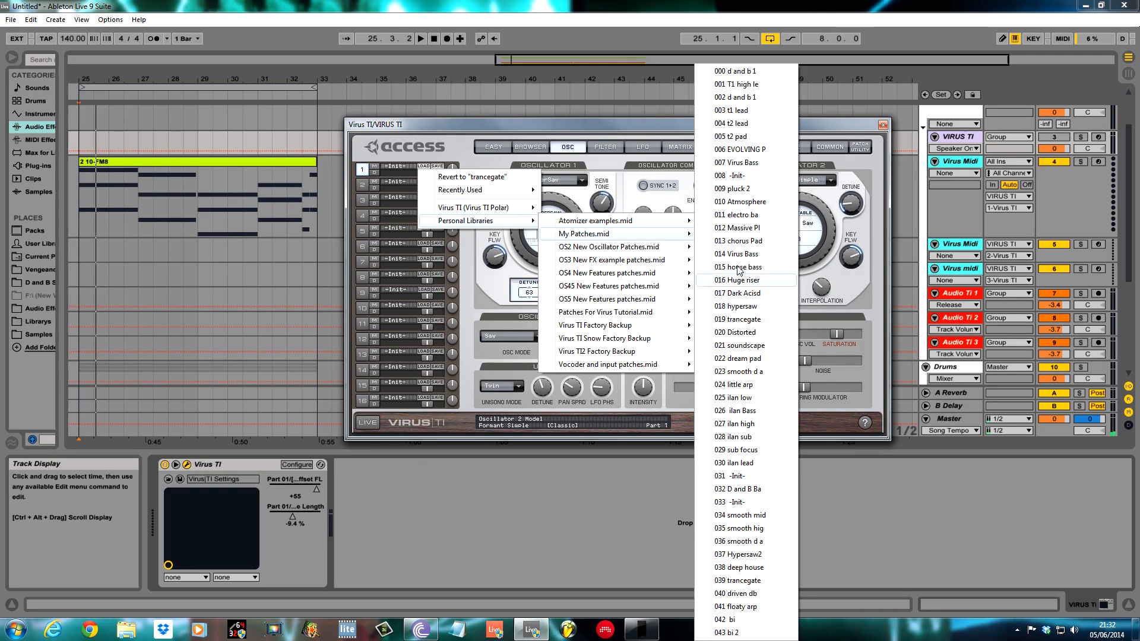
left_click(629, 499)
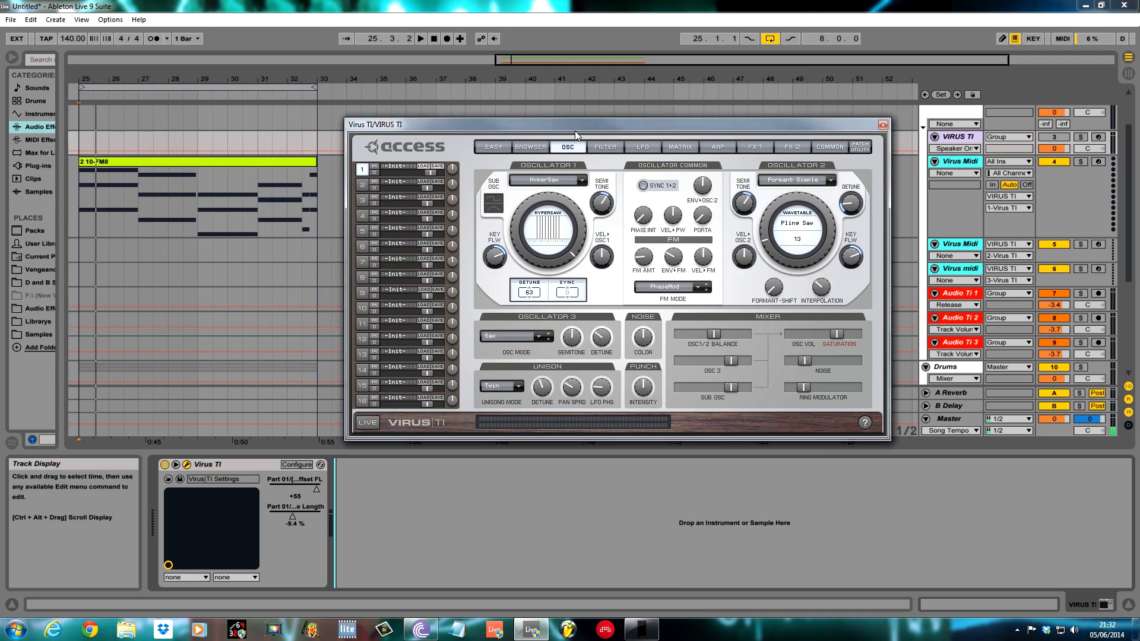
mouse_move(578, 130)
left_mouse_down()
mouse_move(559, 152)
mouse_move(581, 139)
left_mouse_up()
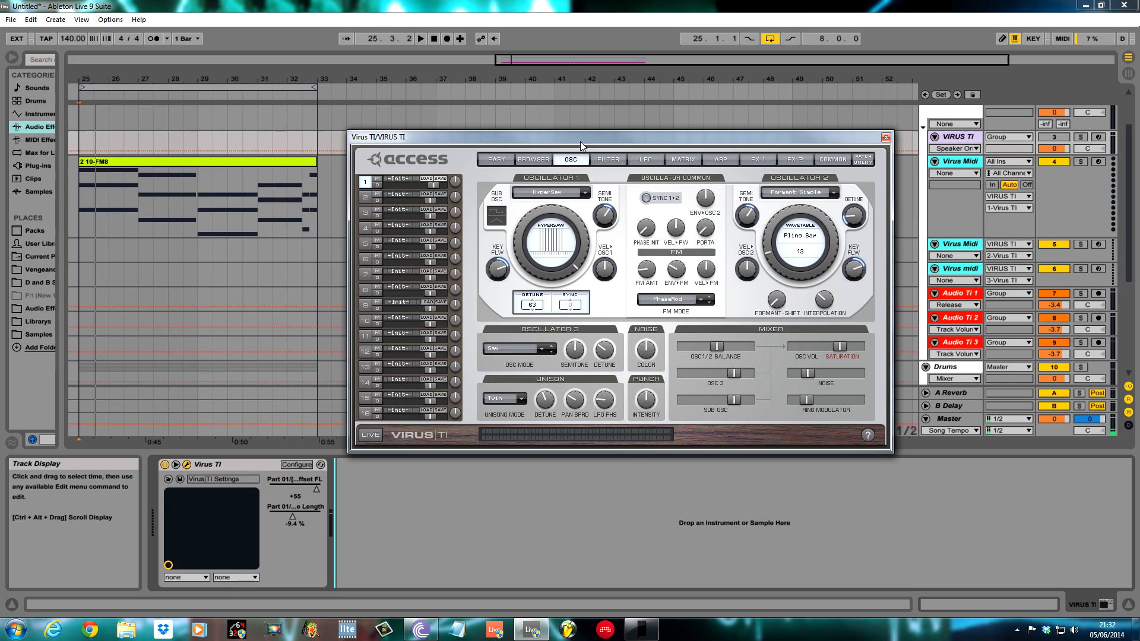
mouse_move(580, 141)
left_mouse_down()
mouse_move(580, 115)
mouse_move(584, 138)
left_mouse_up()
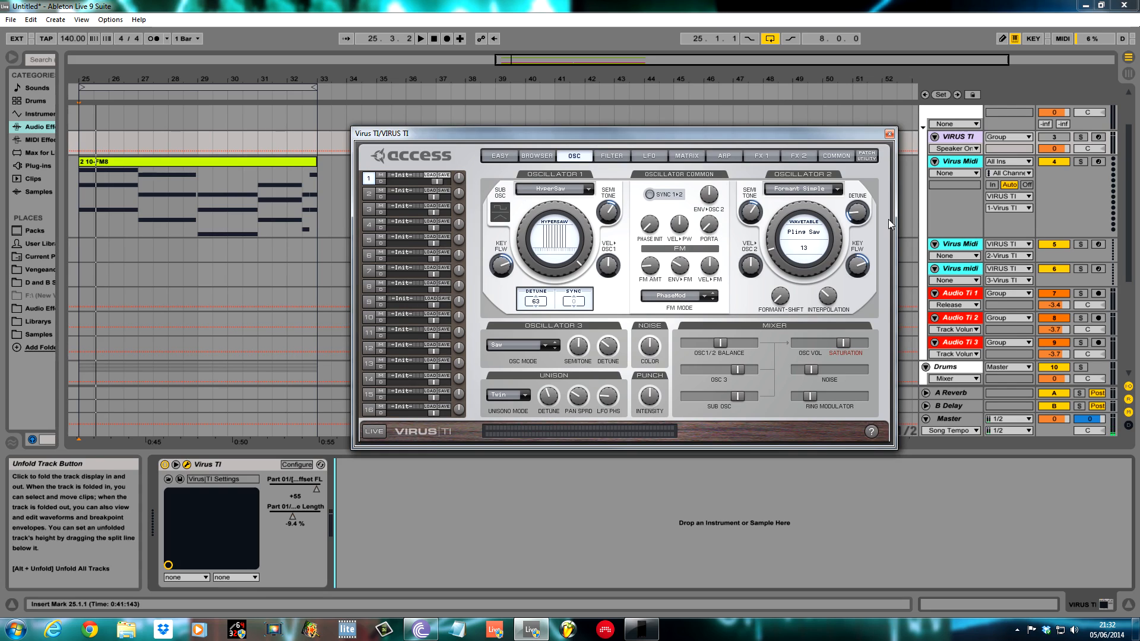
left_click_drag(826, 131, 819, 137)
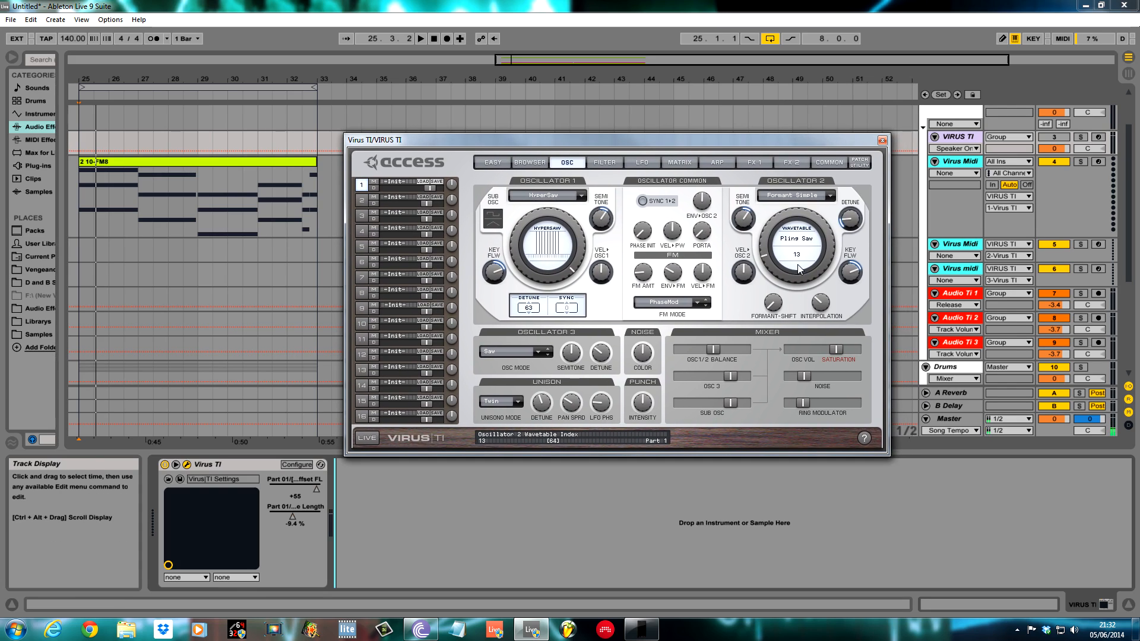